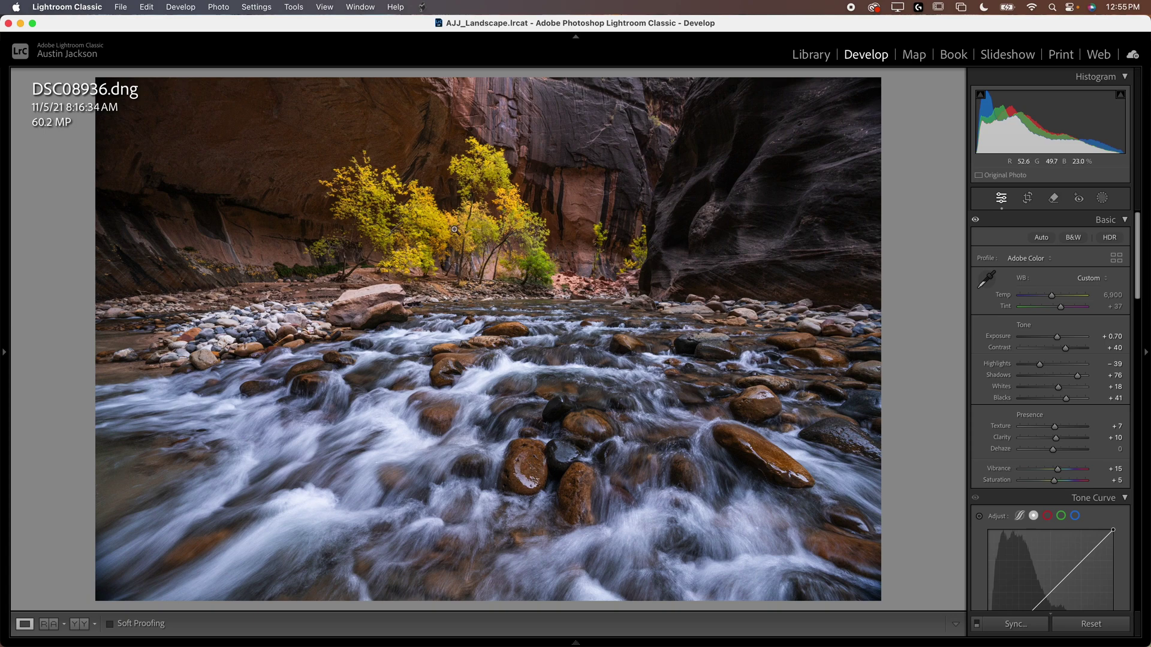
- Zoom DSC08936 to 1:1 on the wet foreground rocks to judge their sharpness
left_click(524, 445)
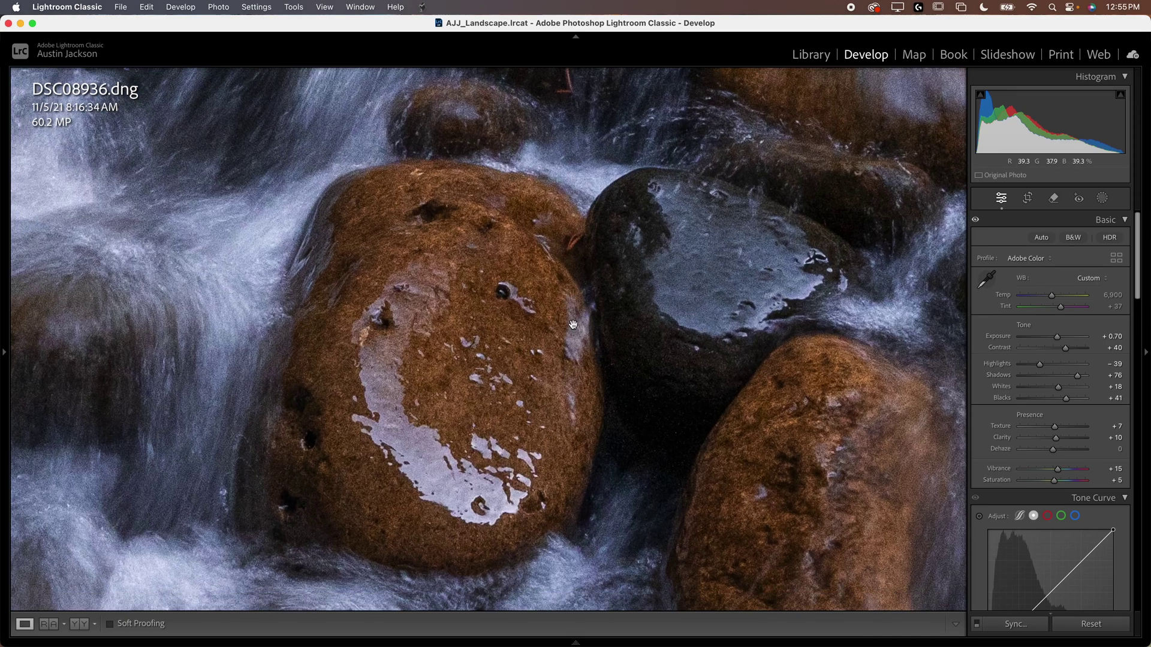
- Compare yellow-tree and foreground-rock focus between DSC08936 and DSC08934 at 1:1
left_click(428, 369)
left_click(468, 215)
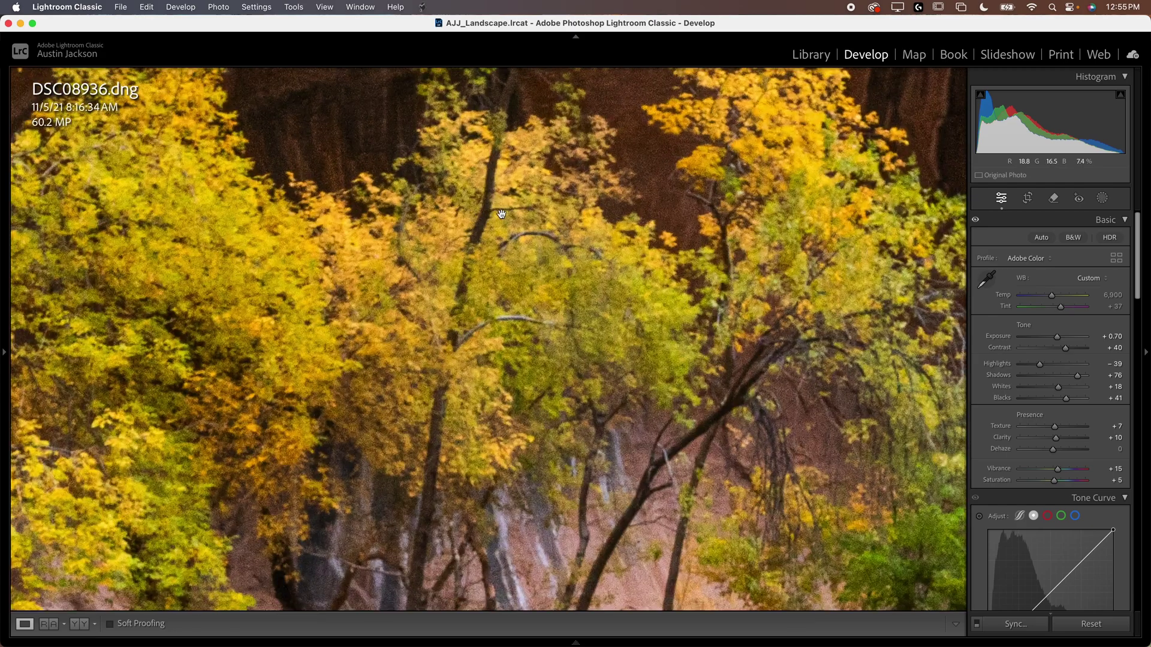
left_click(656, 306)
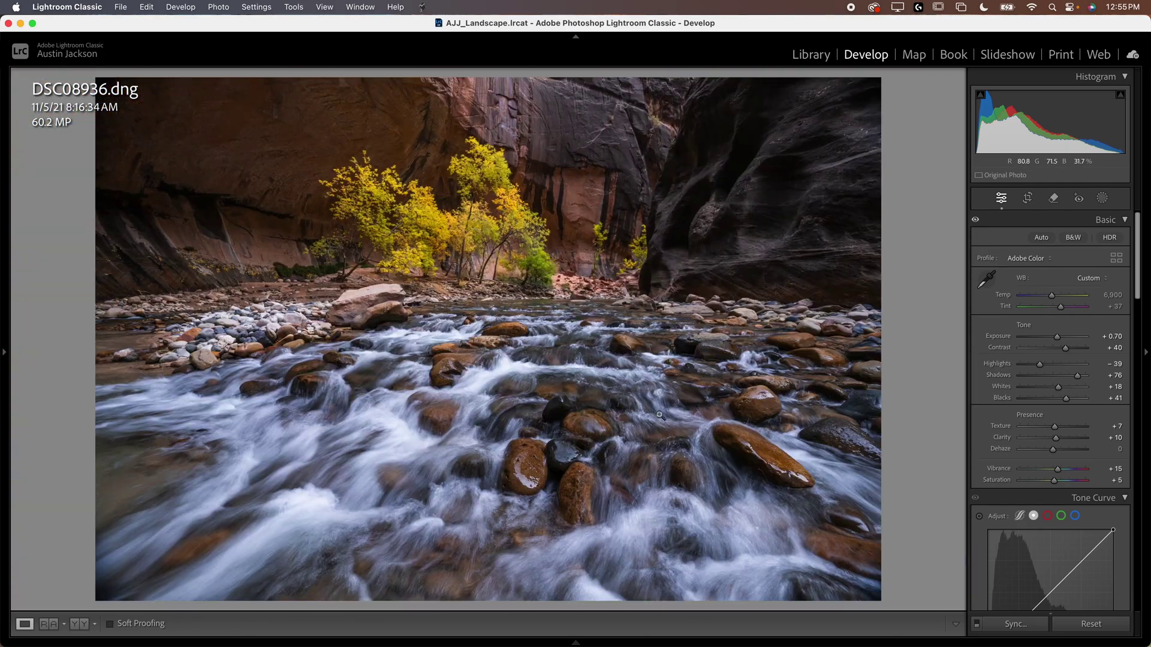
mouse_move(551, 611)
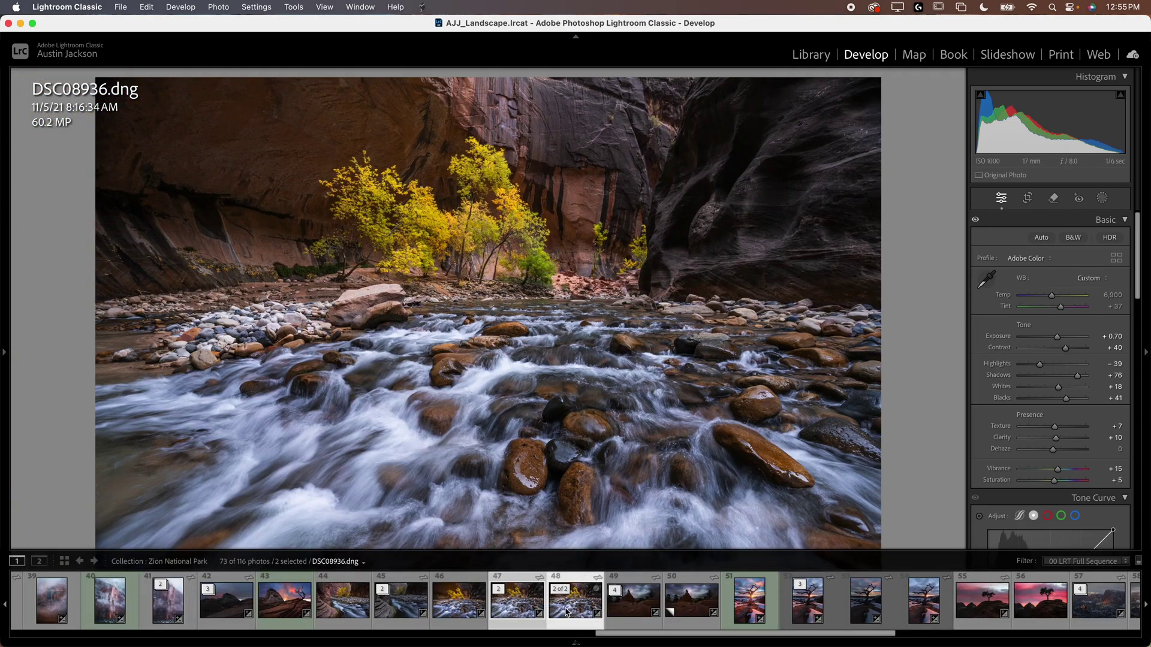
left_click(516, 599)
left_click(522, 221)
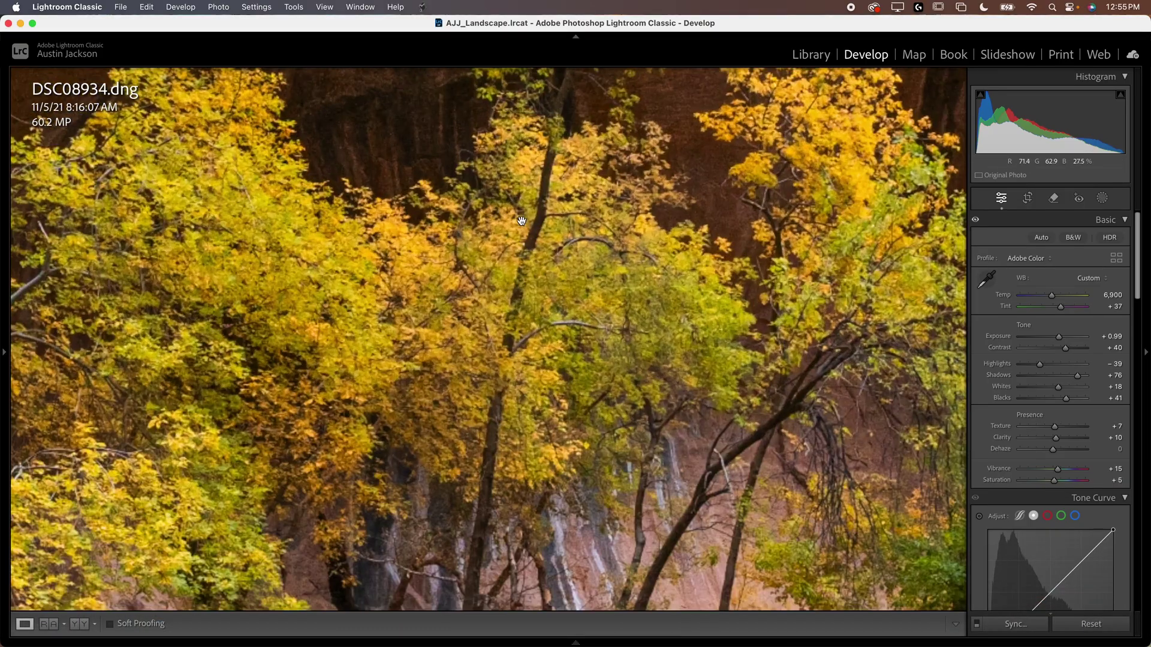
left_click(528, 464)
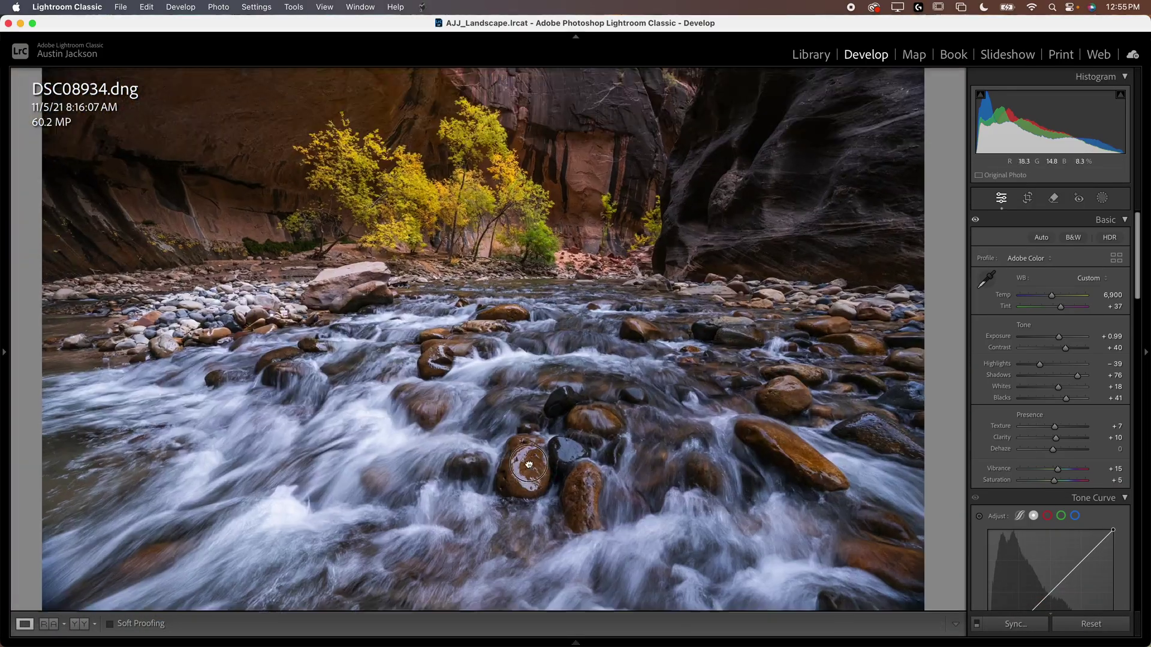
left_click(529, 464)
left_click(555, 467)
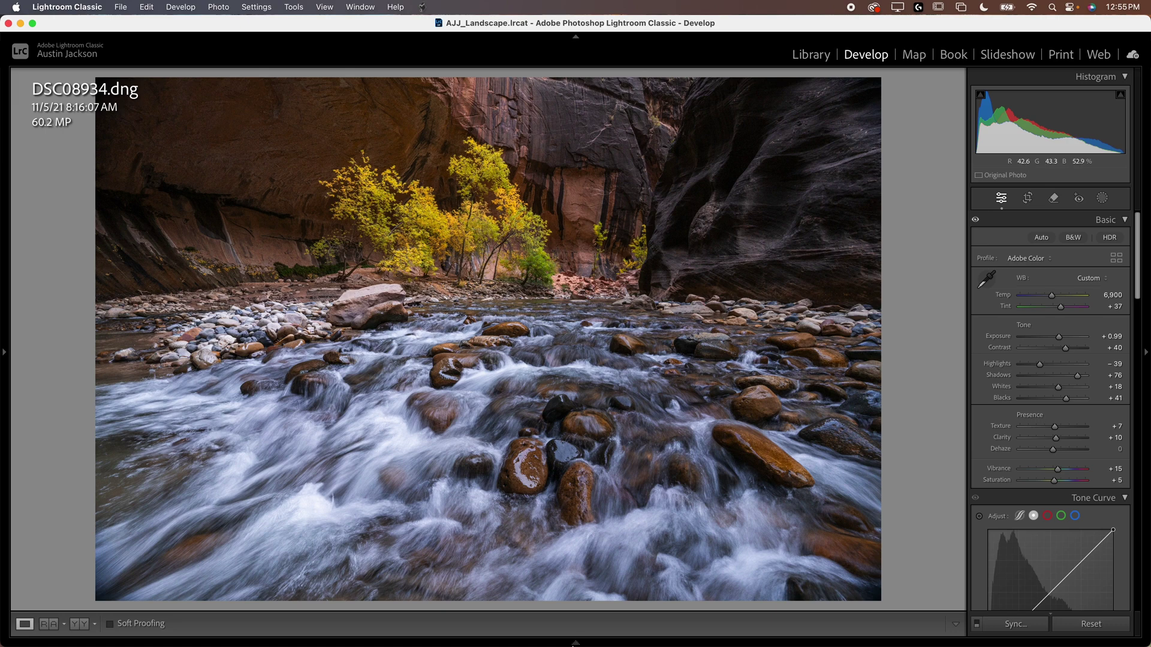
- Select DSC08934 and DSC08936 together in the filmstrip
mouse_move(575, 644)
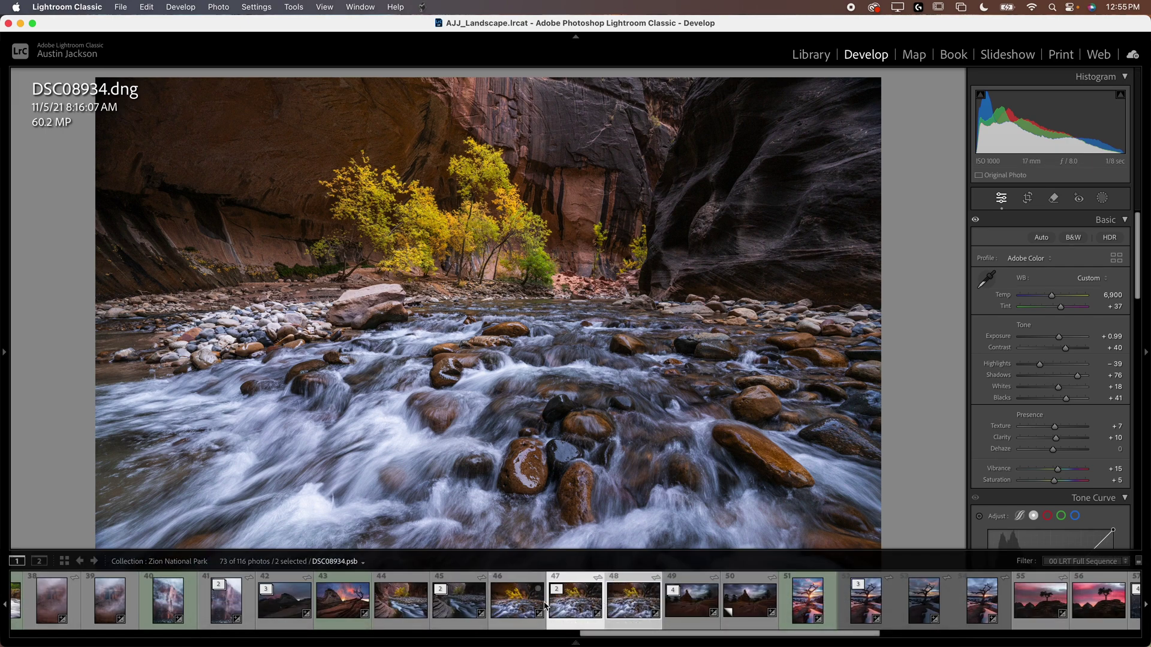
left_click(516, 606)
left_click(585, 608)
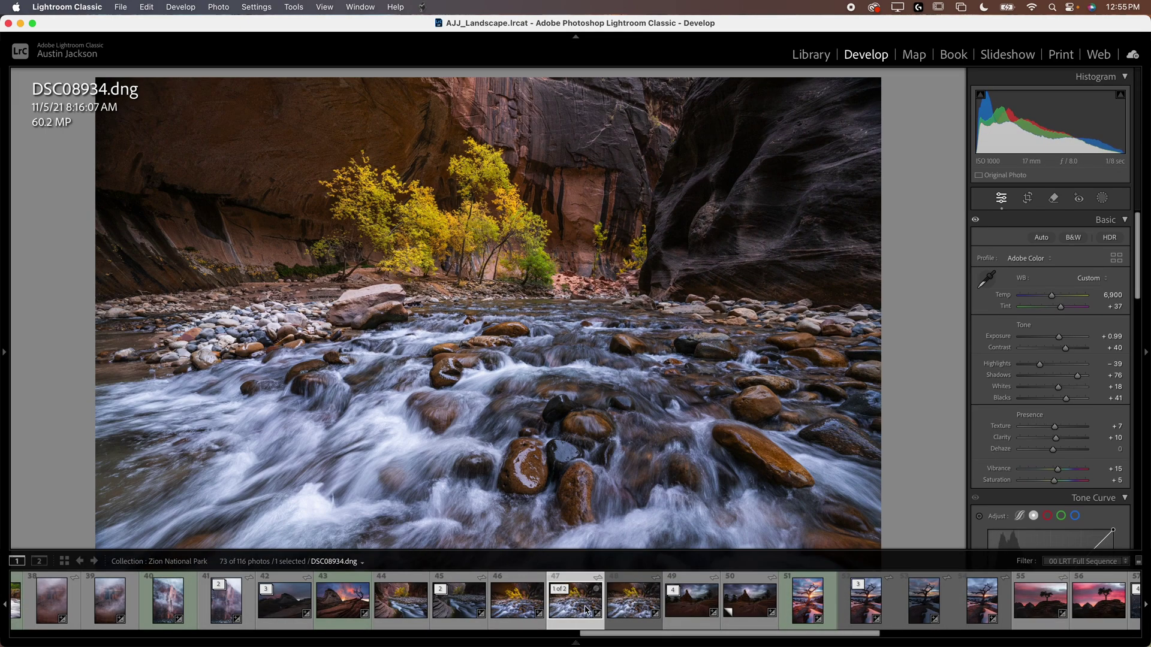
left_click(638, 611, "super")
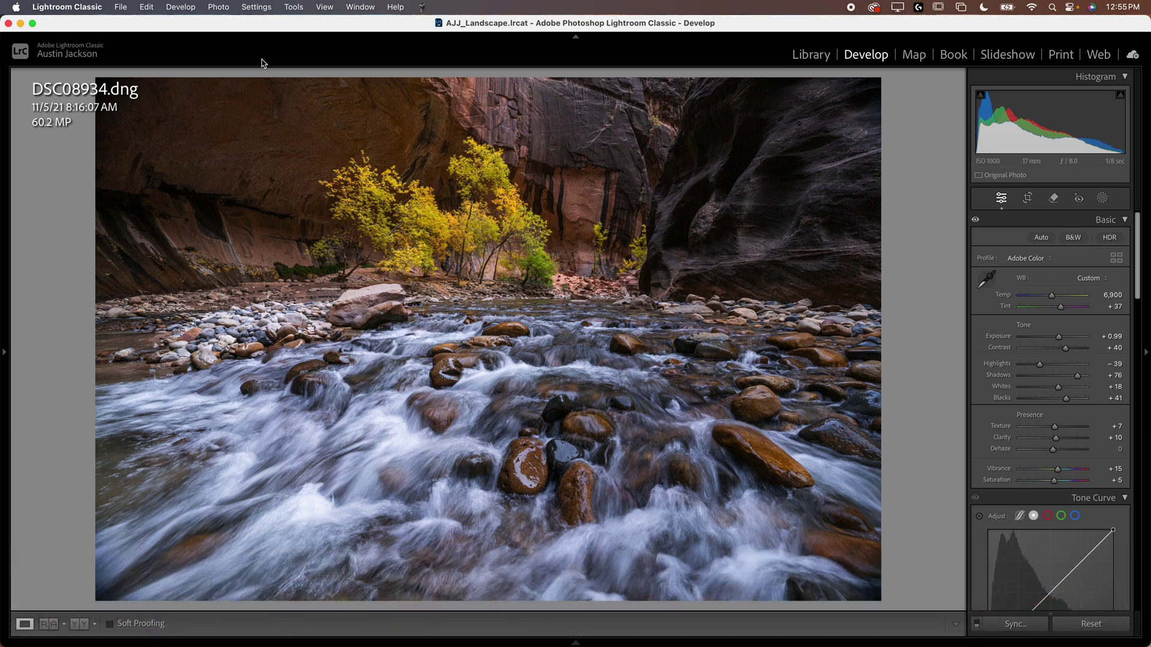
- Open DSC08934 and DSC08936 as layers in one Photoshop document via Edit In
left_click(224, 7)
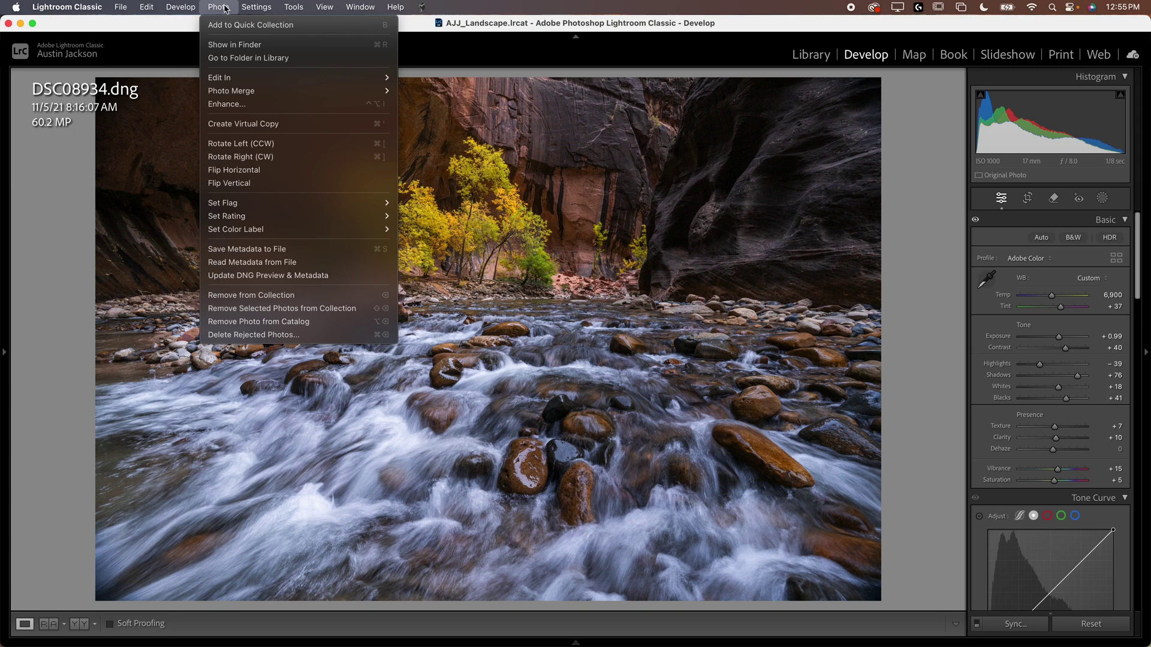
mouse_move(234, 78)
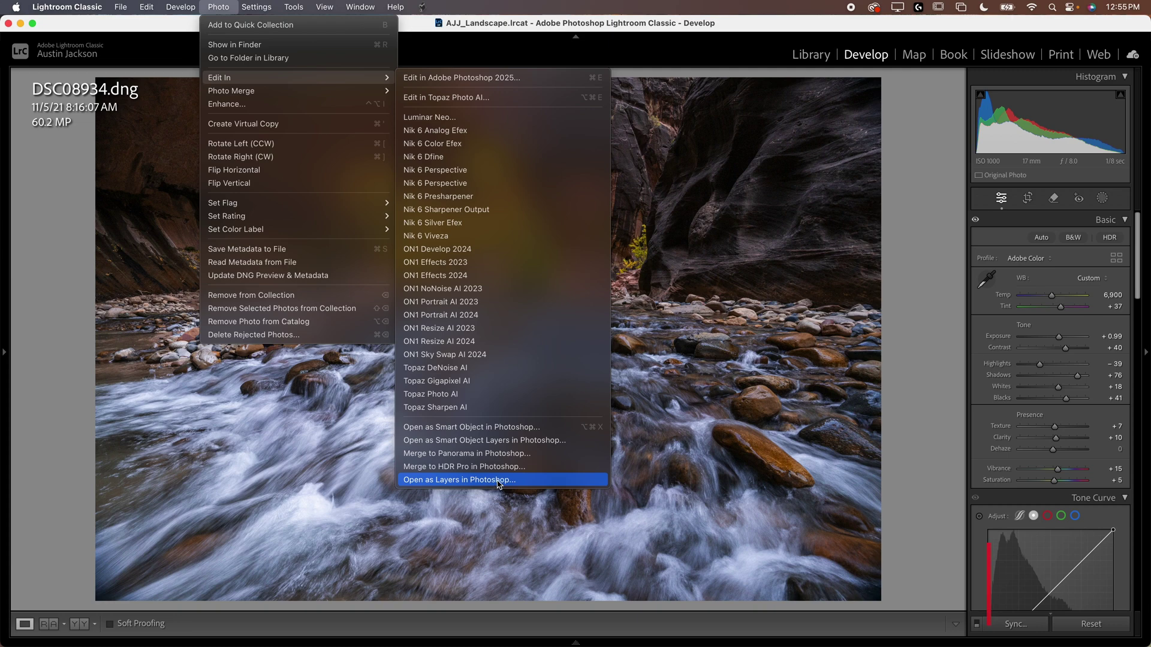
left_click(794, 600)
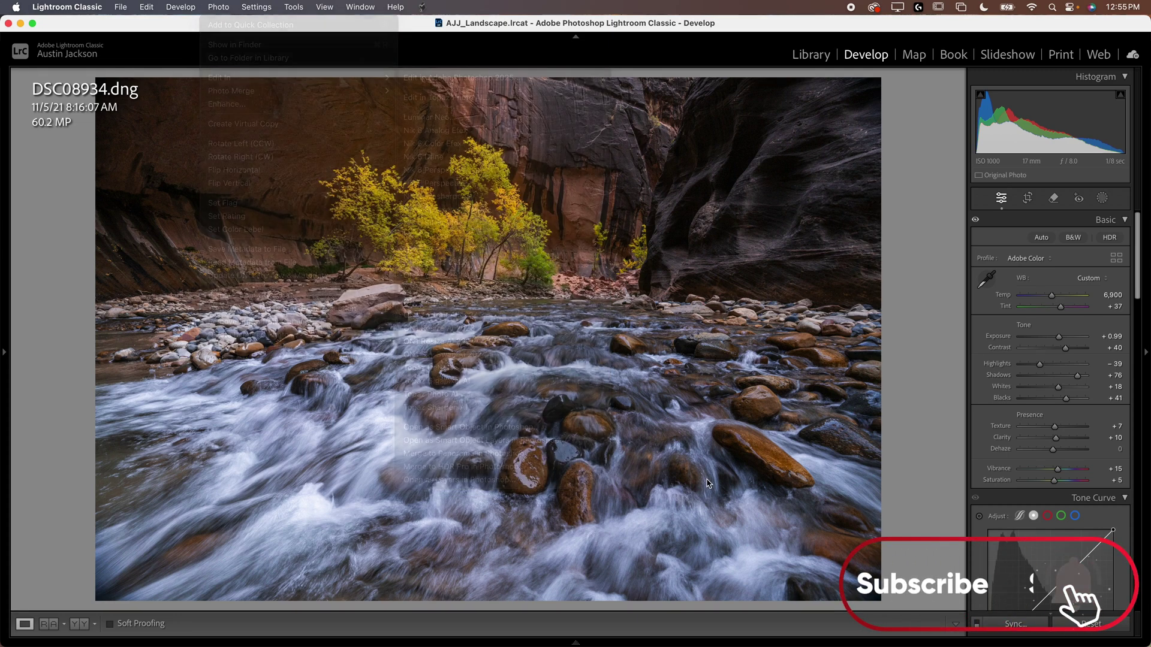
- Flip back and forth between DSC08934 and DSC08936 in Lightroom to compare them
mouse_move(558, 608)
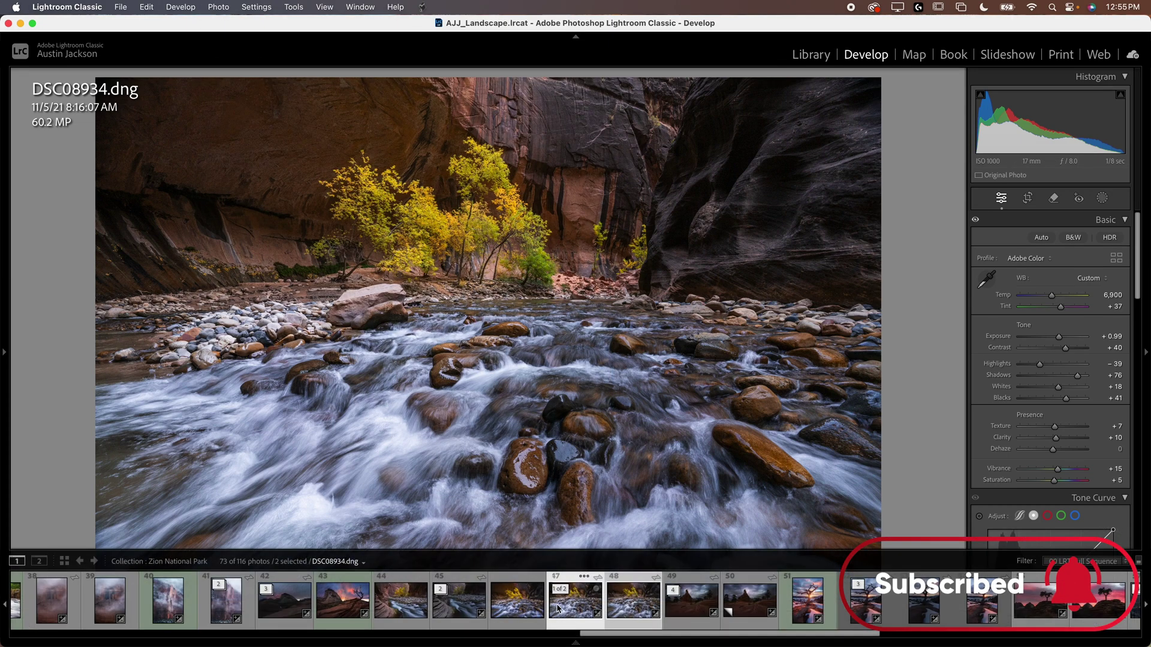
left_click(626, 609)
left_click(569, 610)
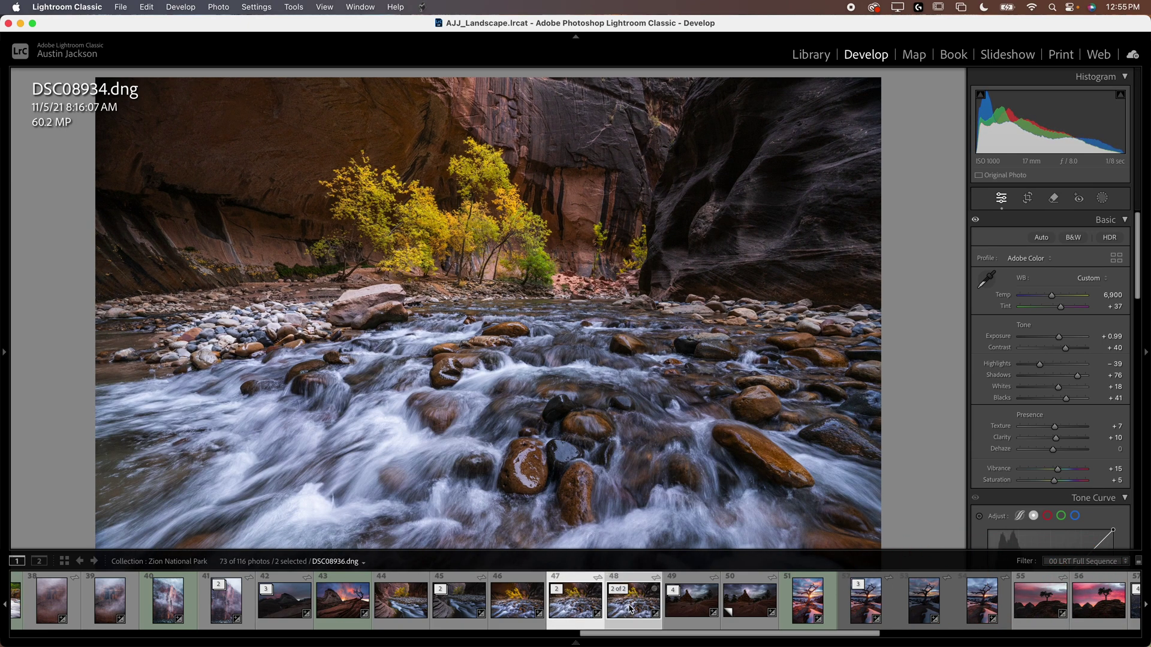
key("Right")
key("Left")
key("Right")
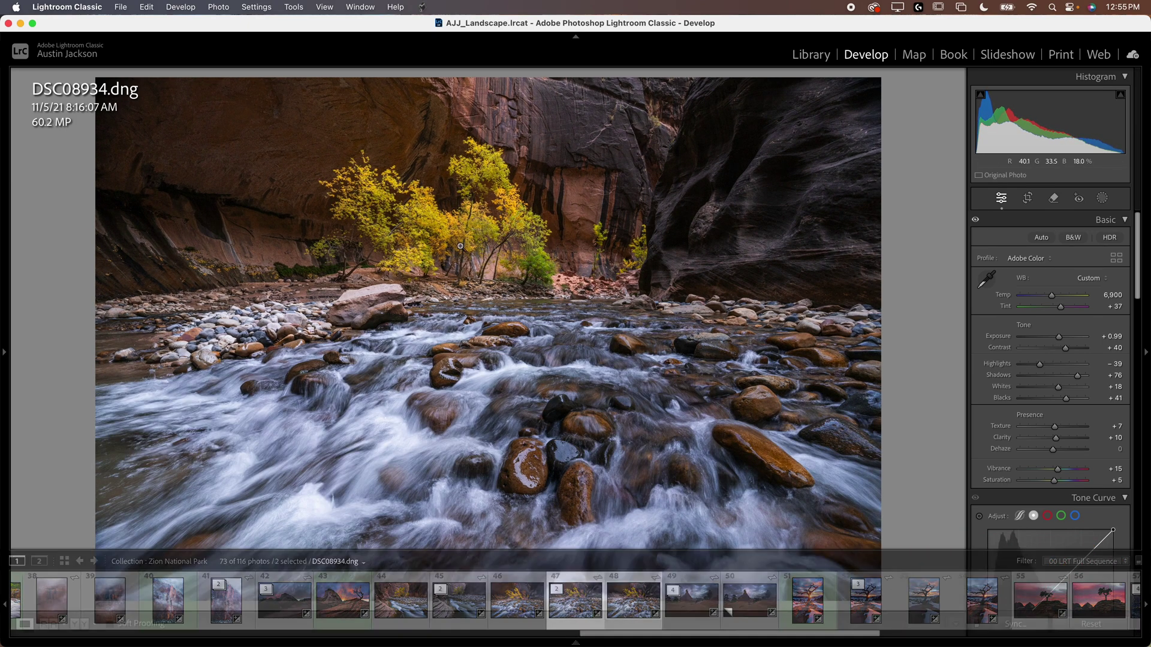
key("Left")
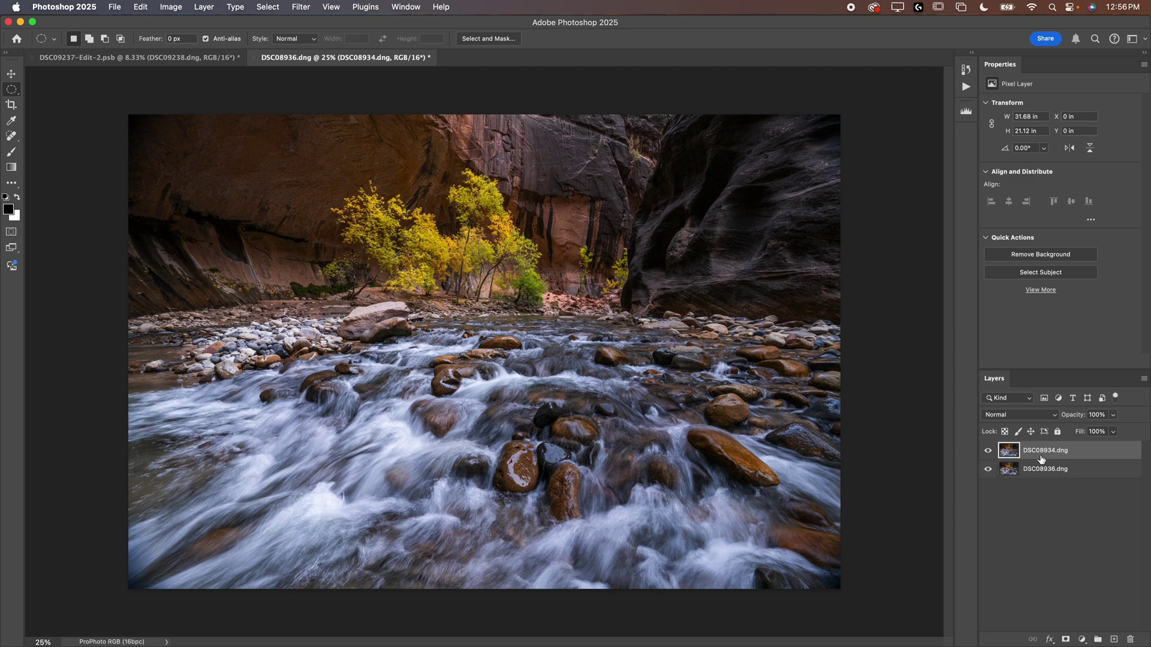
- Toggle the DSC08934 layer's visibility to compare, then select both DSC08934 and DSC08936 layers
left_click(989, 454)
left_click(989, 454)
left_click(988, 453)
left_click(989, 453)
left_click(1070, 474, "shift")
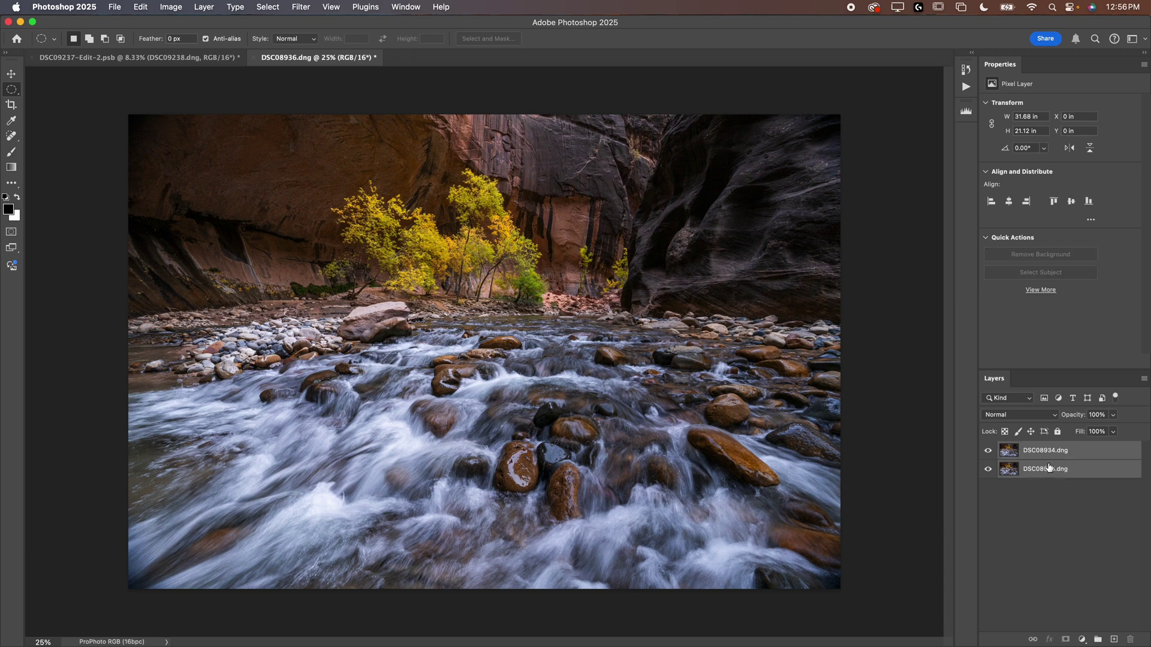
left_click(140, 6)
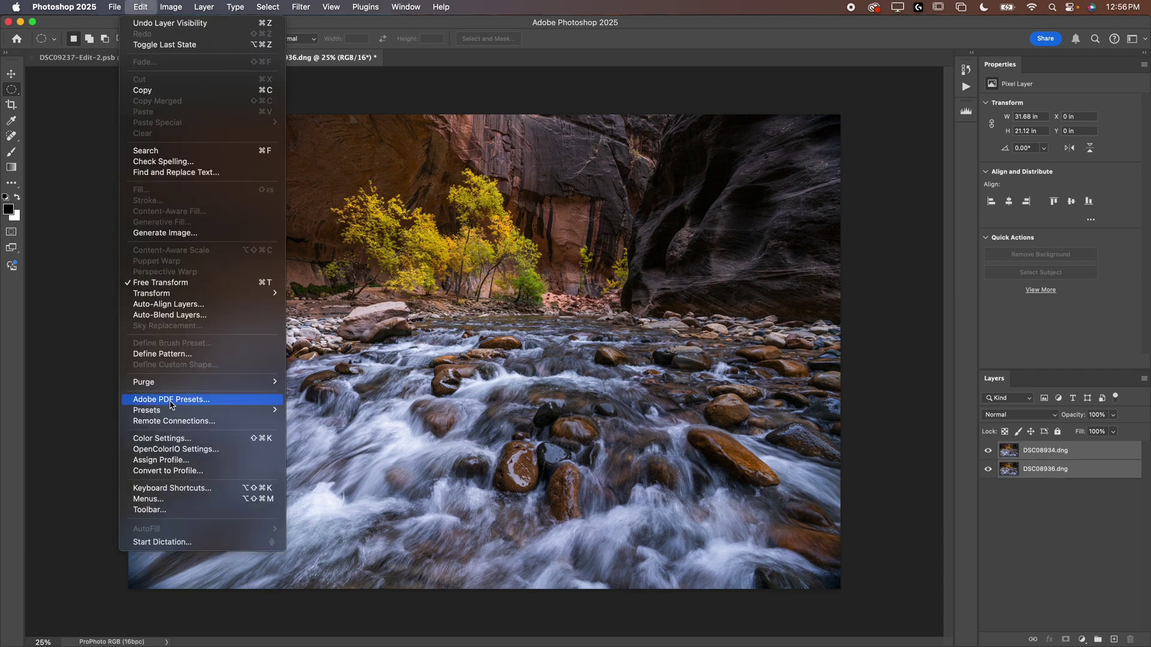
- Auto-align DSC08934 and DSC08936 using Auto projection
left_click(179, 304)
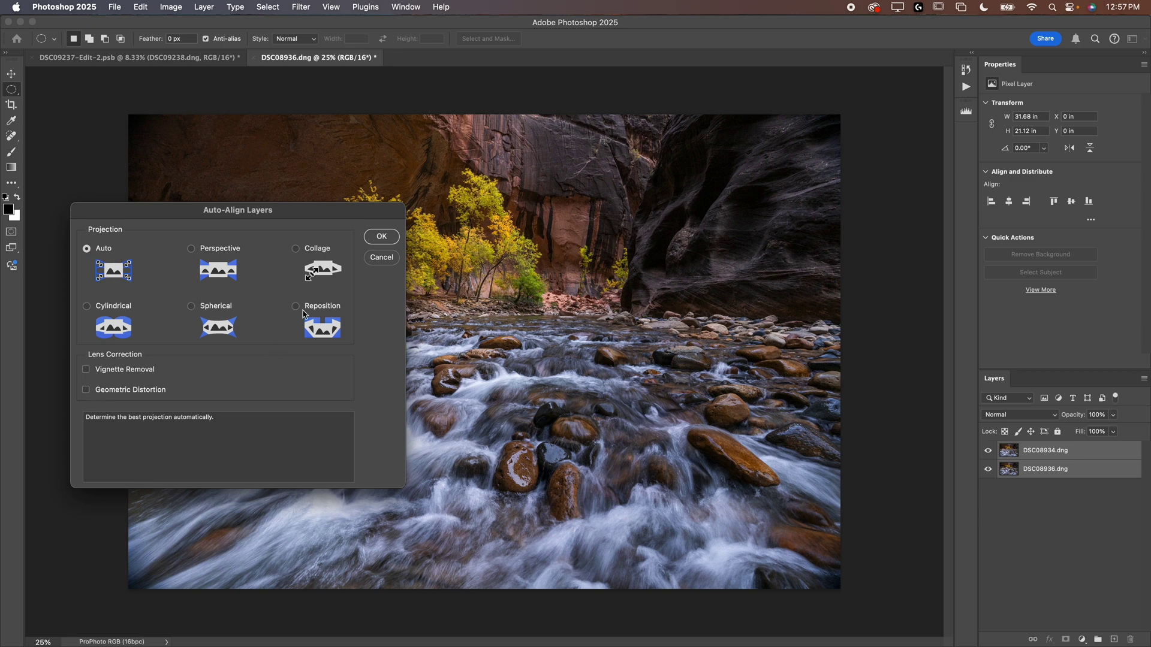
left_click_drag(319, 210, 356, 164)
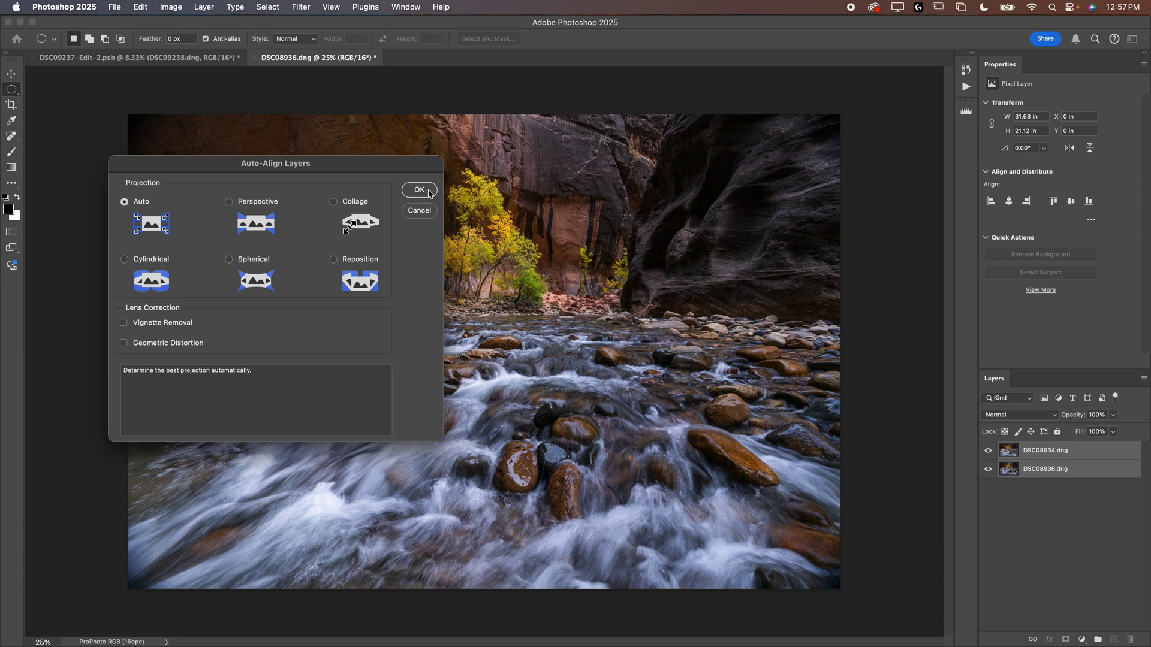
left_click(424, 191)
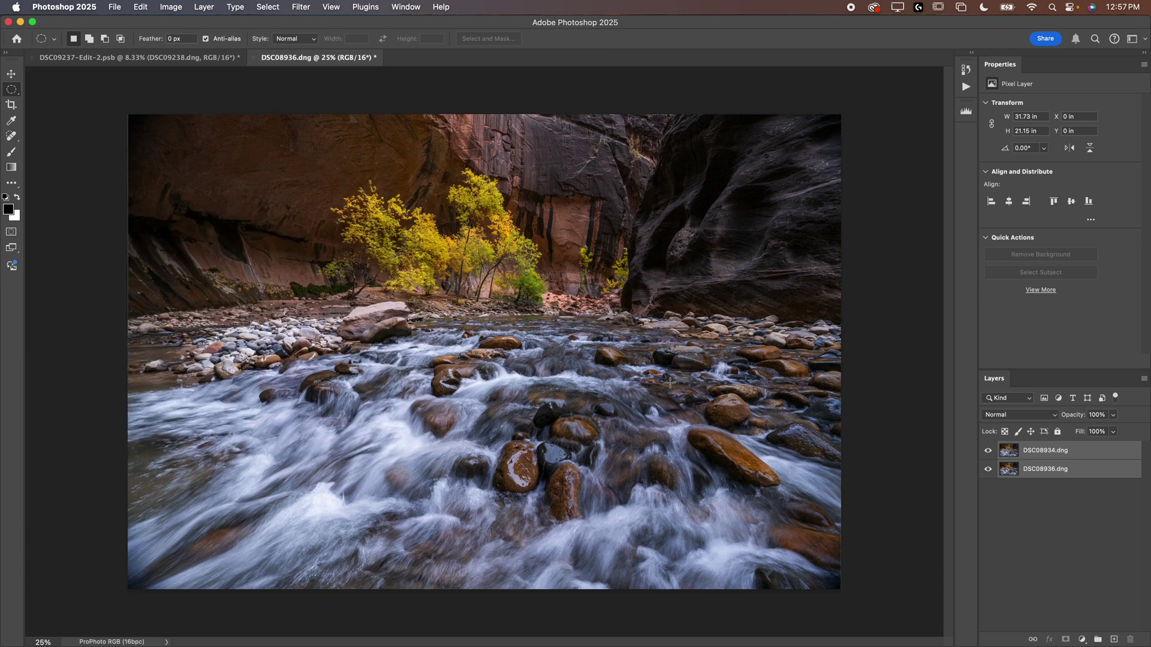
- Toggle the DSC08934 layer on and off to check the two frames' alignment
left_click(983, 451)
left_click(984, 453)
left_click(984, 453)
left_click(984, 452)
left_click(1065, 533)
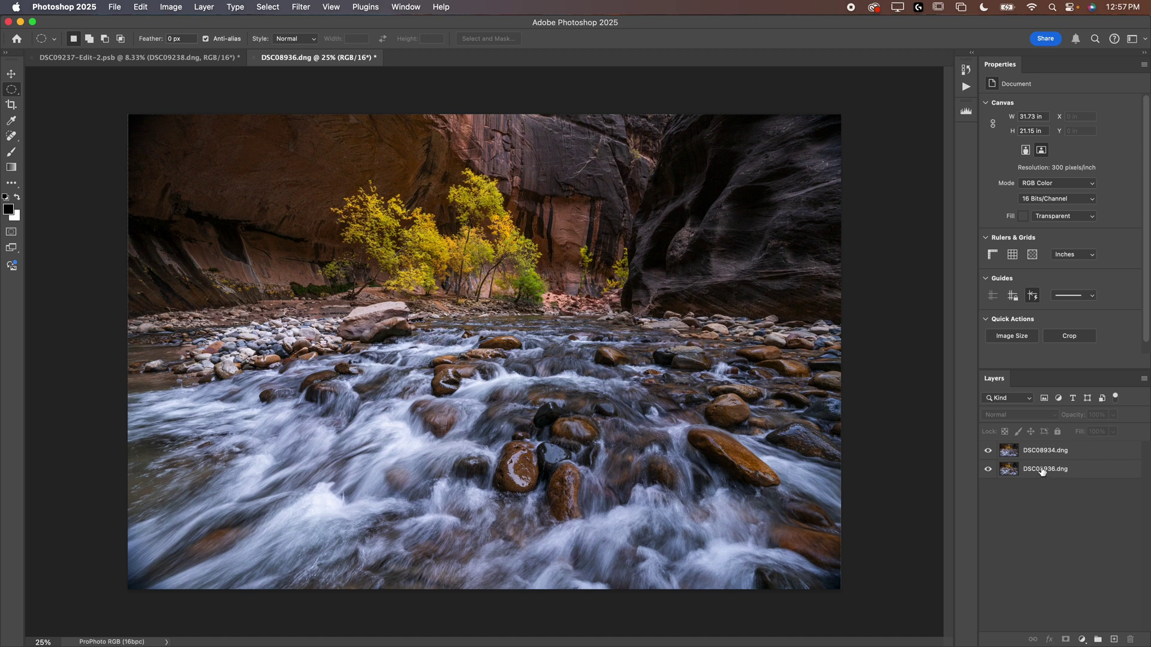
left_click(987, 451)
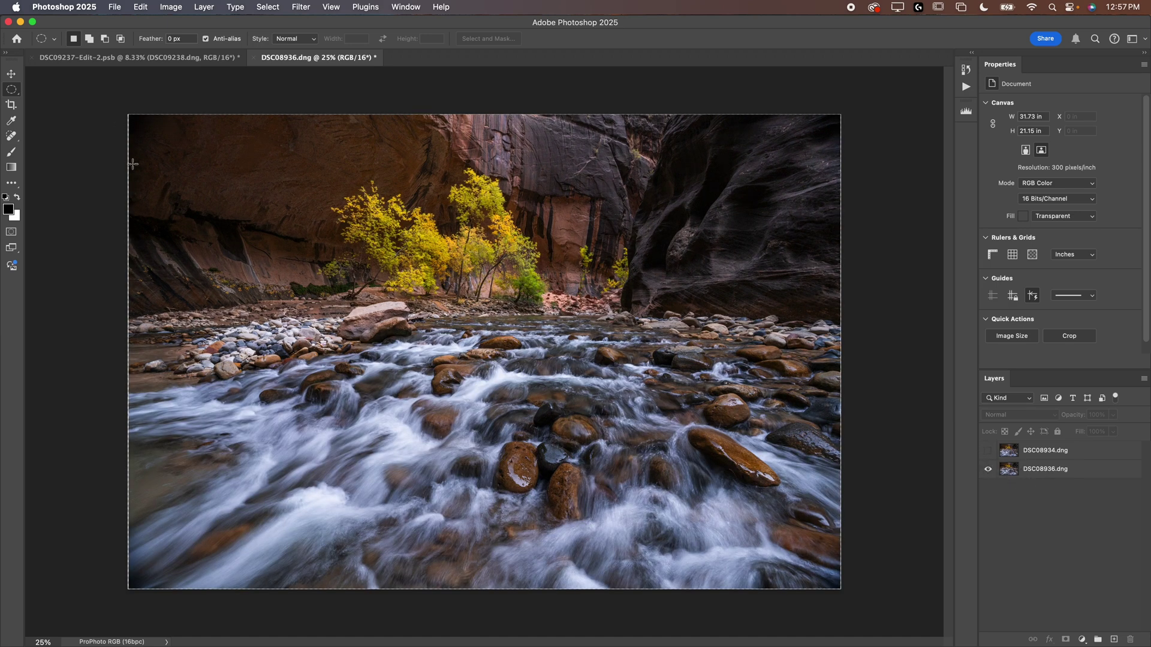
left_click(988, 451)
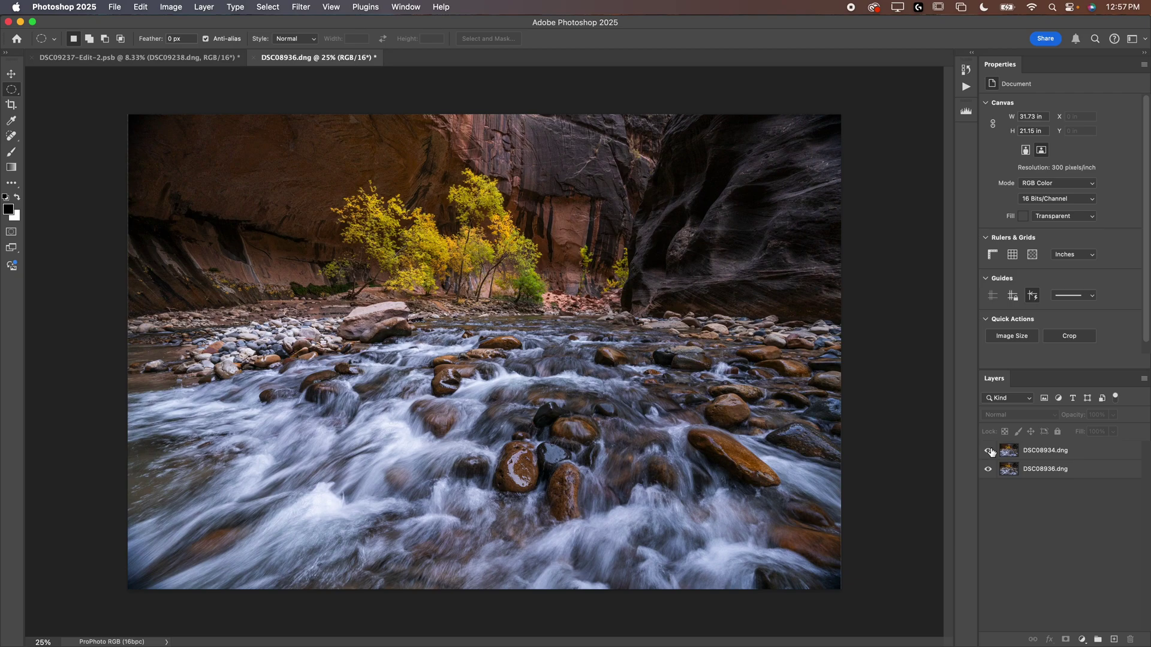
left_click(989, 450)
left_click(988, 451)
- Zoom into the river rocks and yellow trees, toggling the top layer to compare focus
left_click_drag(518, 465, 597, 471)
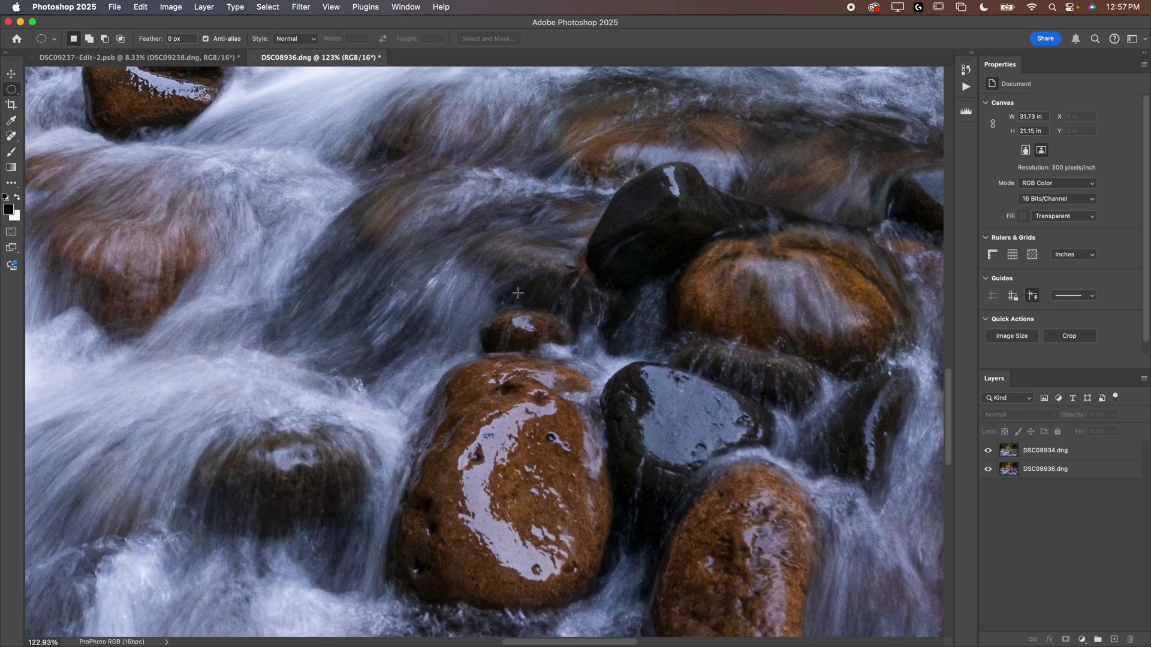
left_click_drag(522, 263, 615, 459)
left_click_drag(483, 306, 585, 420)
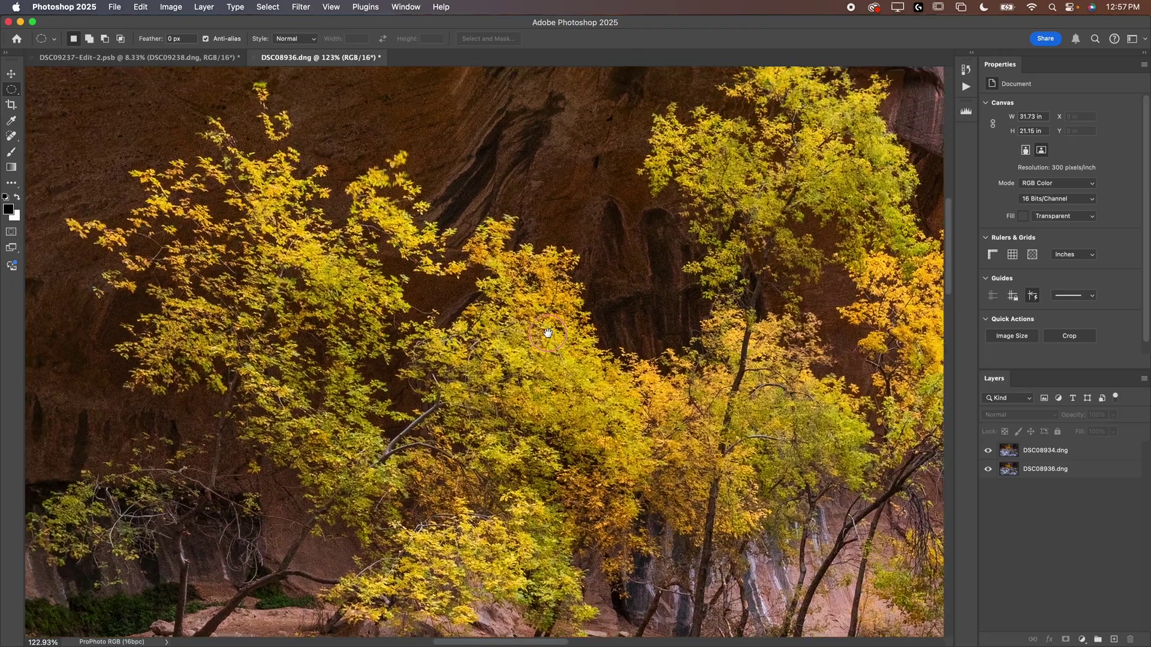
left_click_drag(547, 332, 594, 335)
left_click_drag(731, 333, 425, 387)
left_click(989, 451)
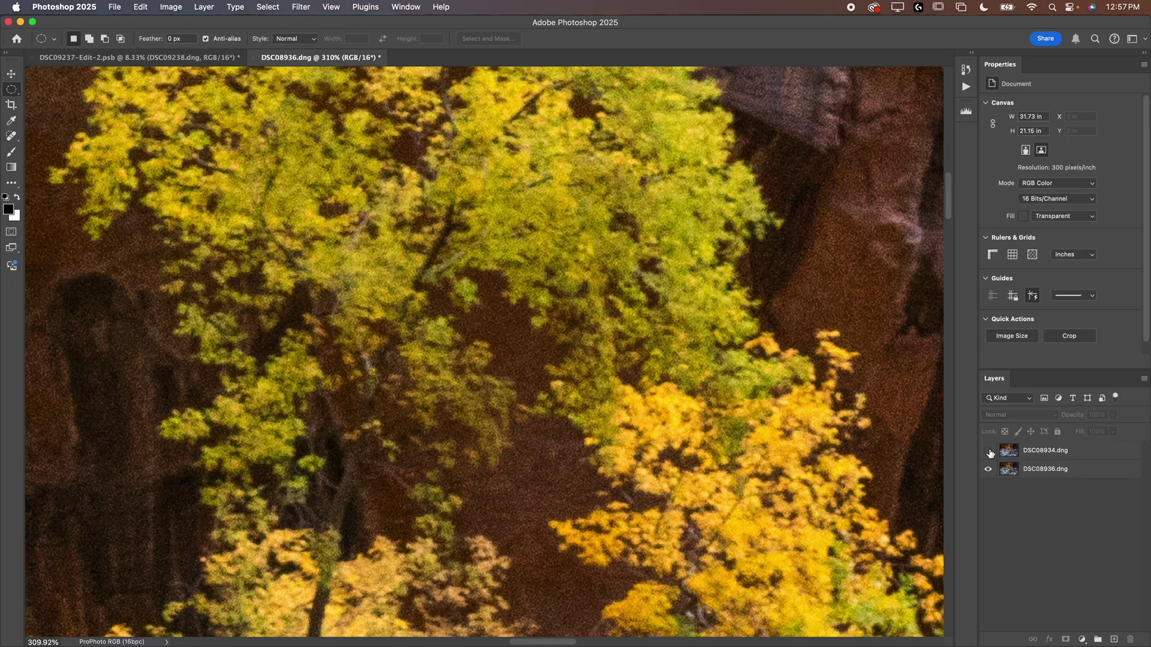
left_click(990, 453)
left_click(989, 451)
left_click(989, 451)
- Rename the top exposure layer 'Background'
double_click(1033, 451)
type("Background")
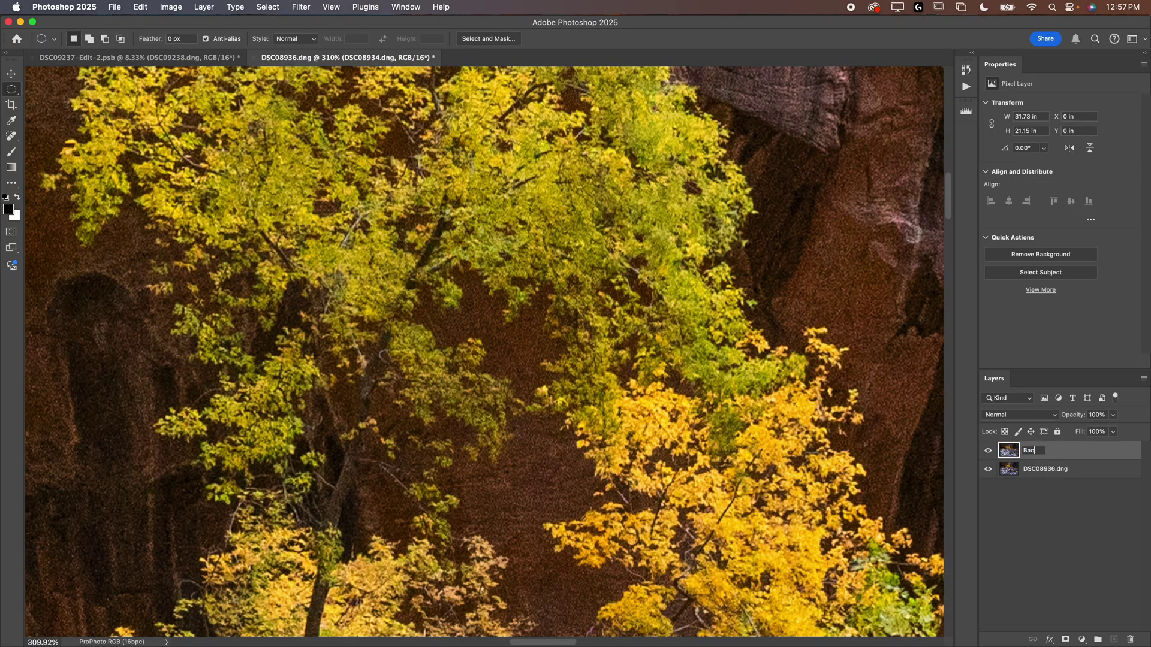
key("Return")
scroll(636, 355, "down", 20)
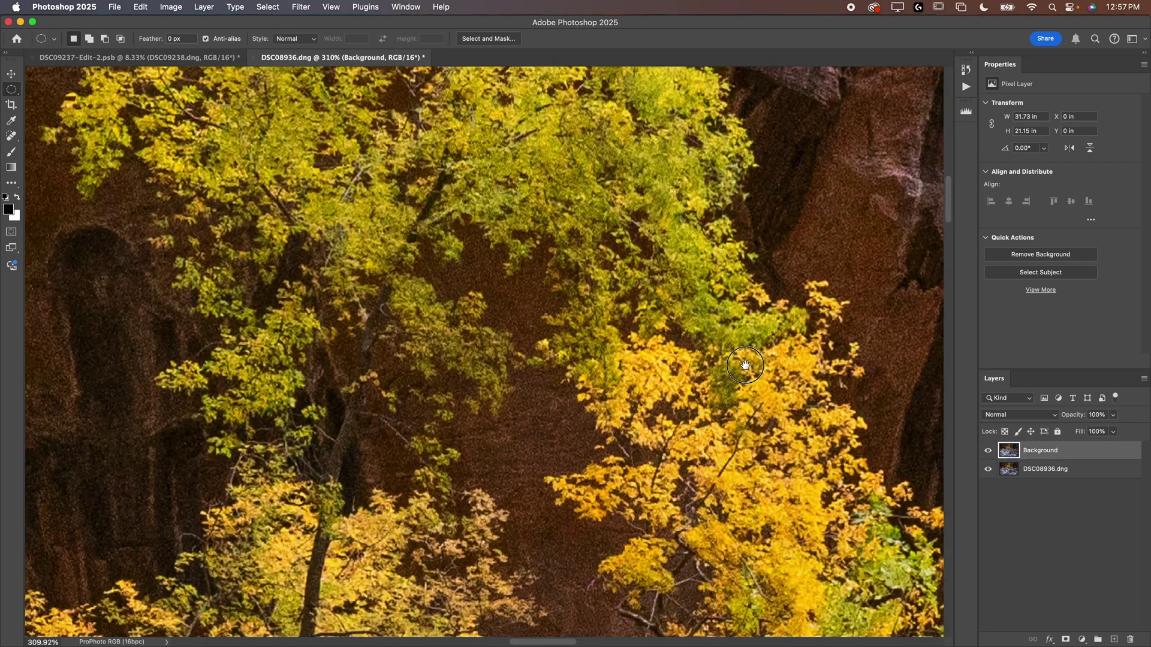
scroll(636, 355, "down", 15)
scroll(636, 355, "right", 6)
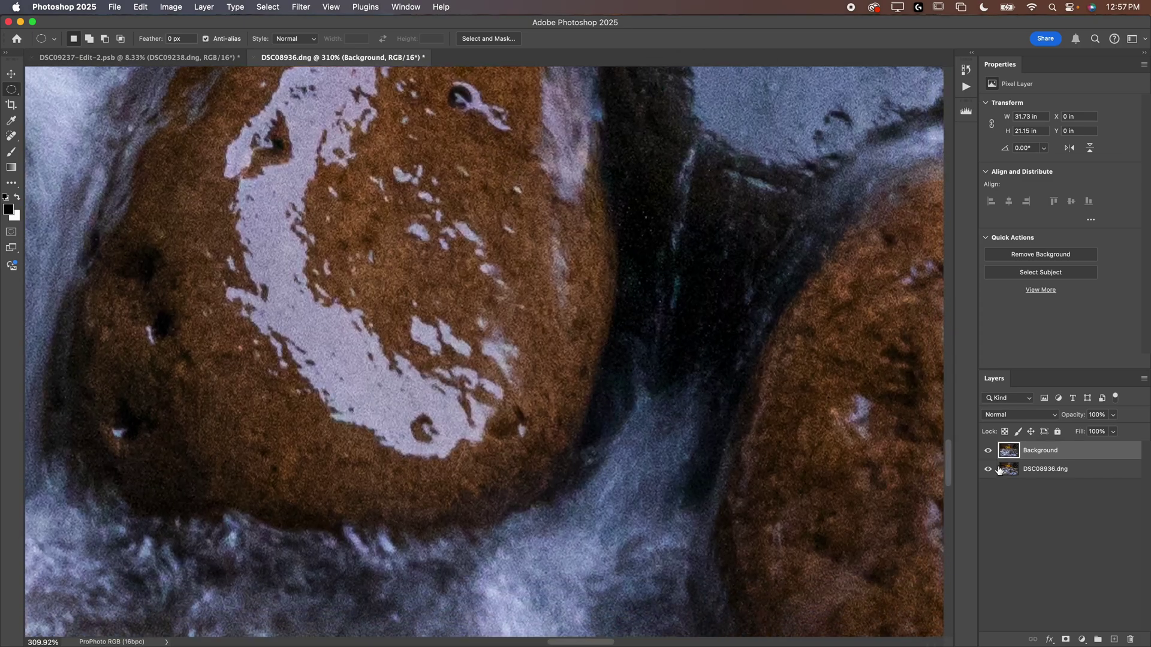
- Hide Background, rename the lower layer 'Foreground', and fit the image on screen
left_click(990, 450)
left_click(990, 451)
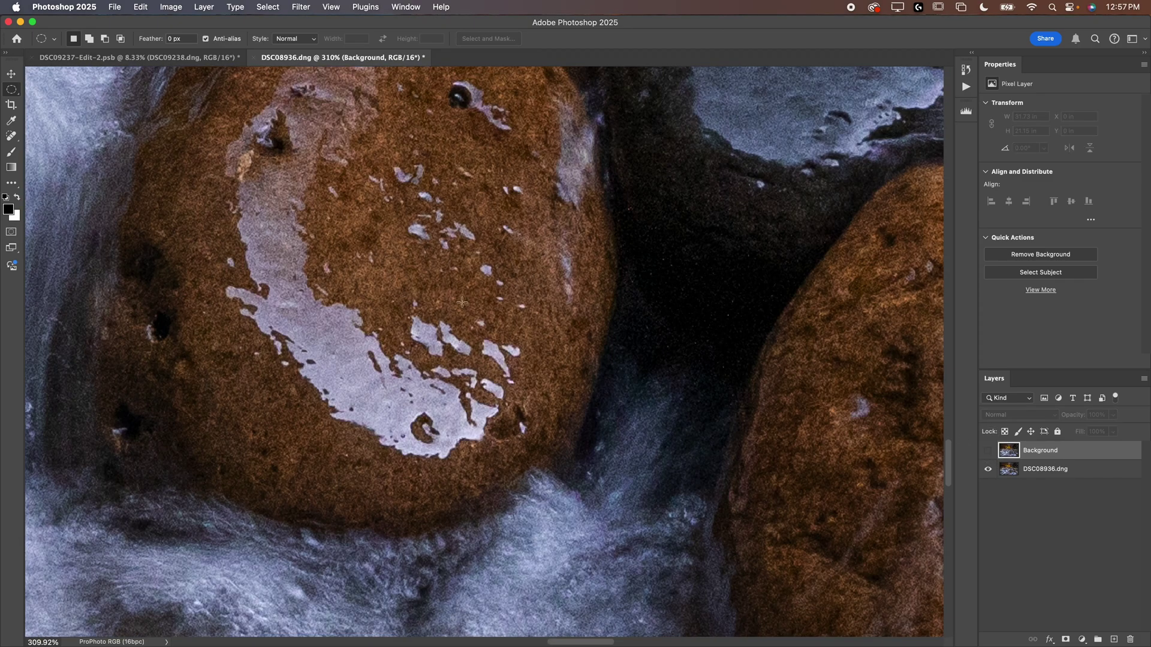
left_click(990, 455)
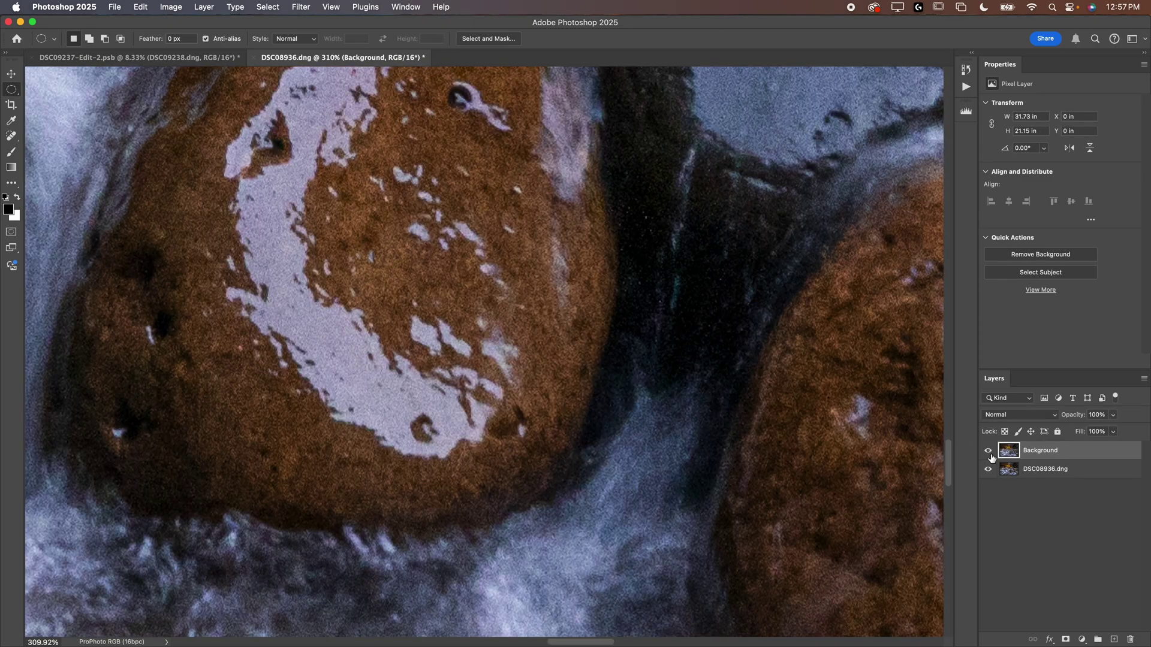
left_click(989, 453)
double_click(1040, 469)
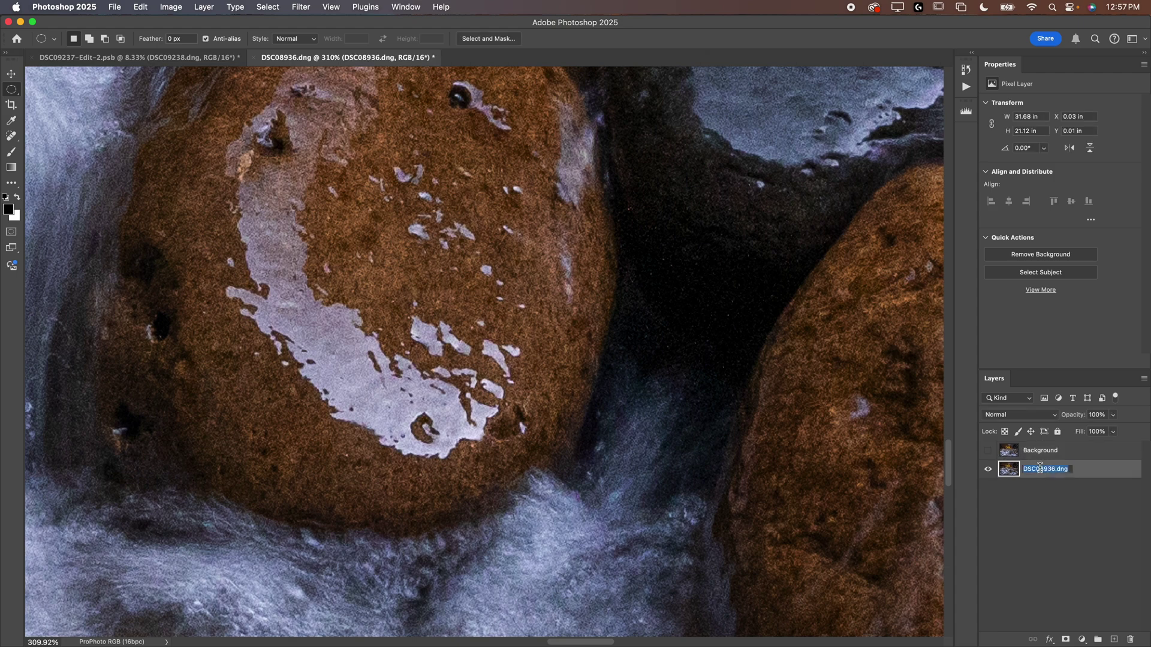
type("Foreground")
key("Return")
key("super+0")
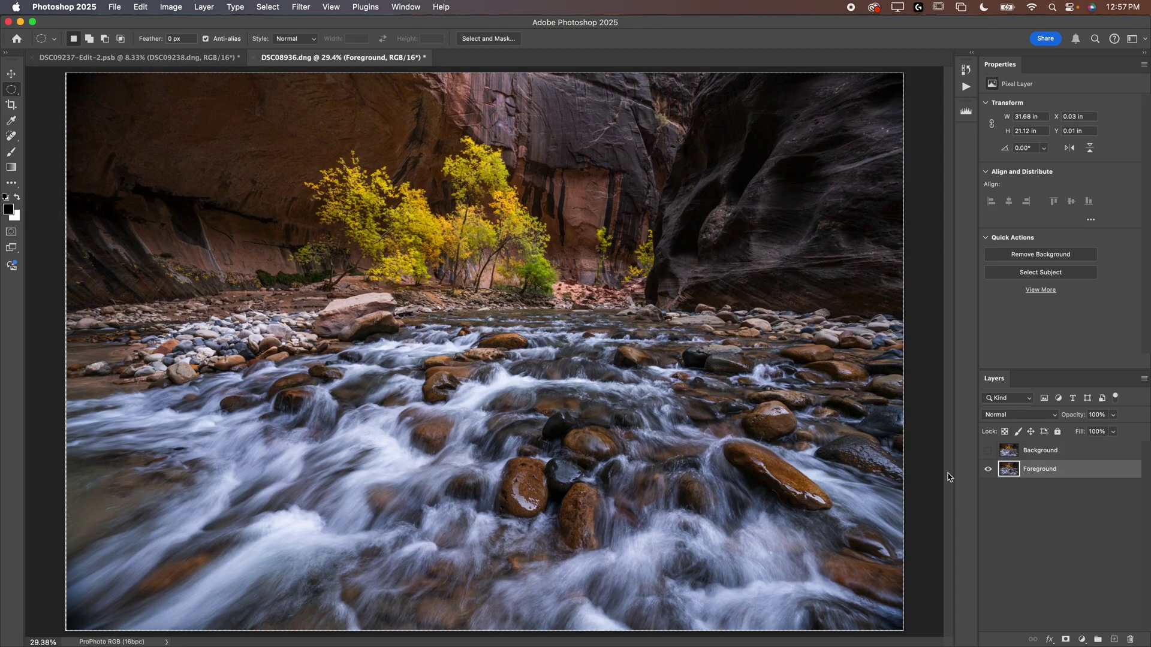
- Add a layer mask to the Background layer and invert it to solid black
left_click(988, 451)
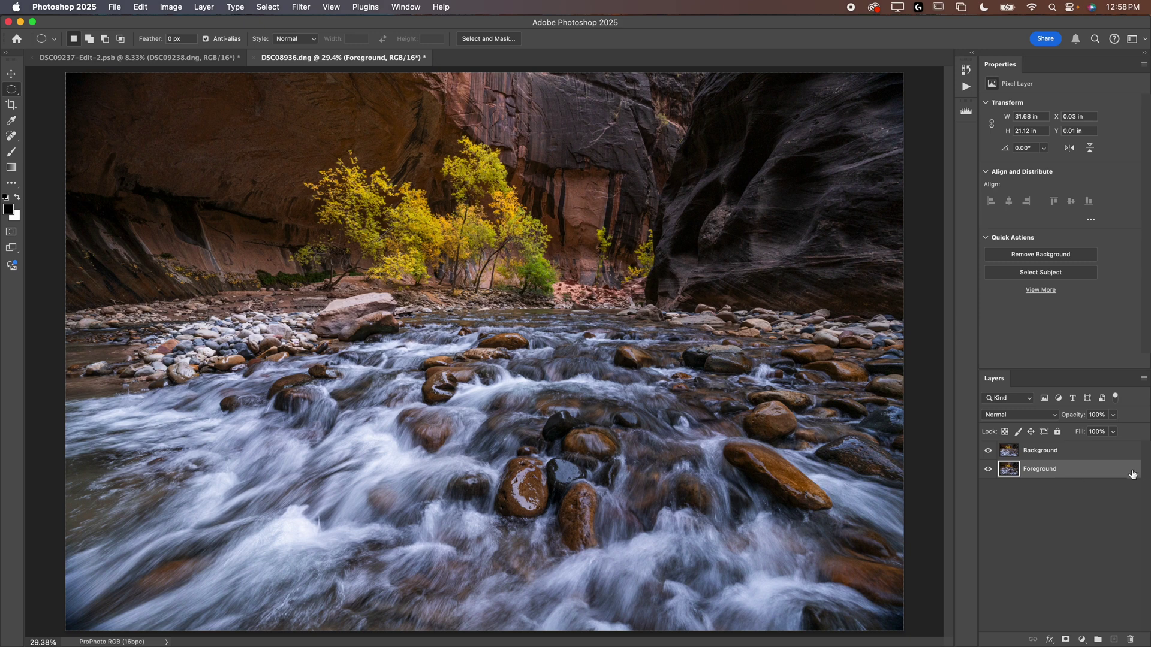
left_click(1021, 454)
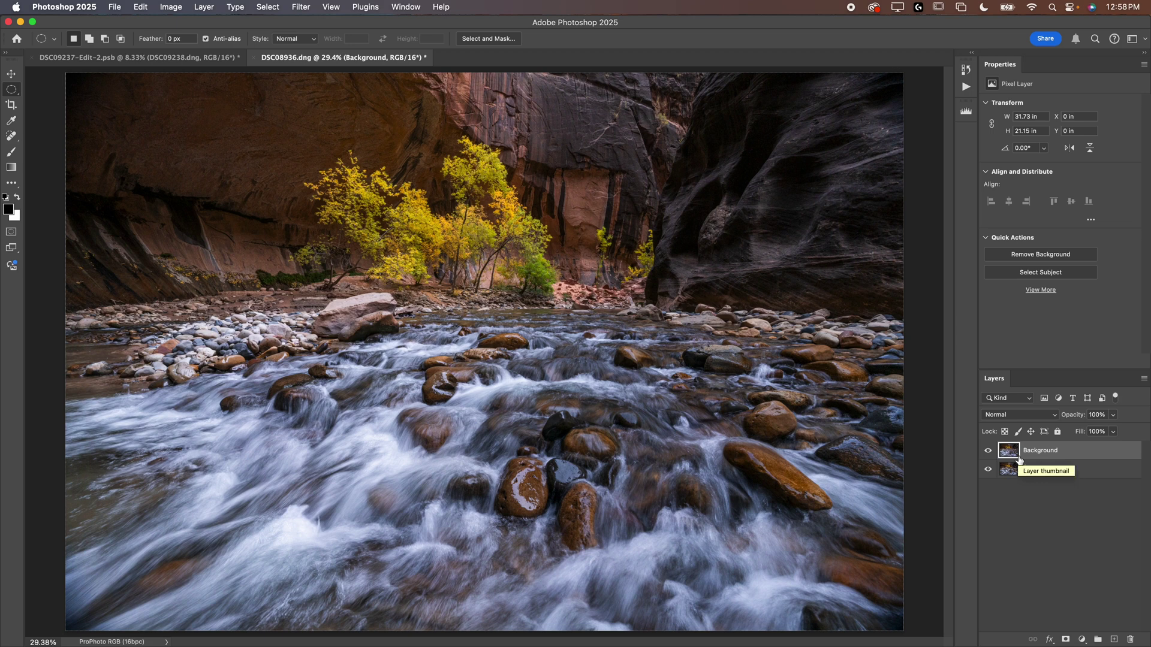
left_click(1065, 640)
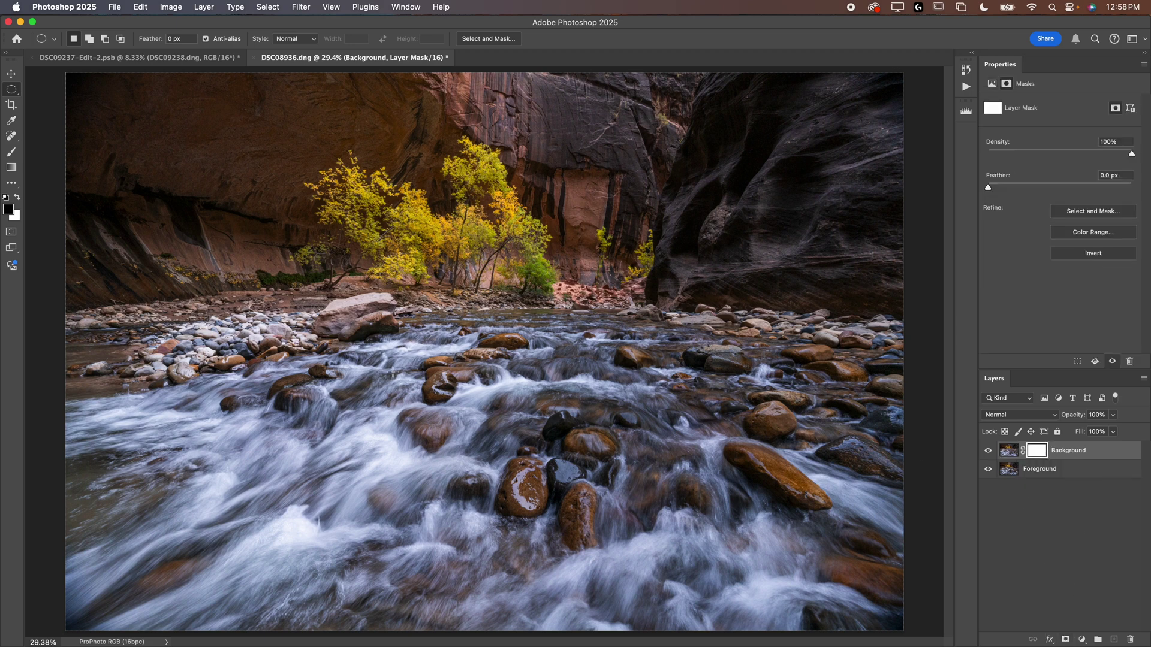
left_click(1037, 451, "super")
key("super+i")
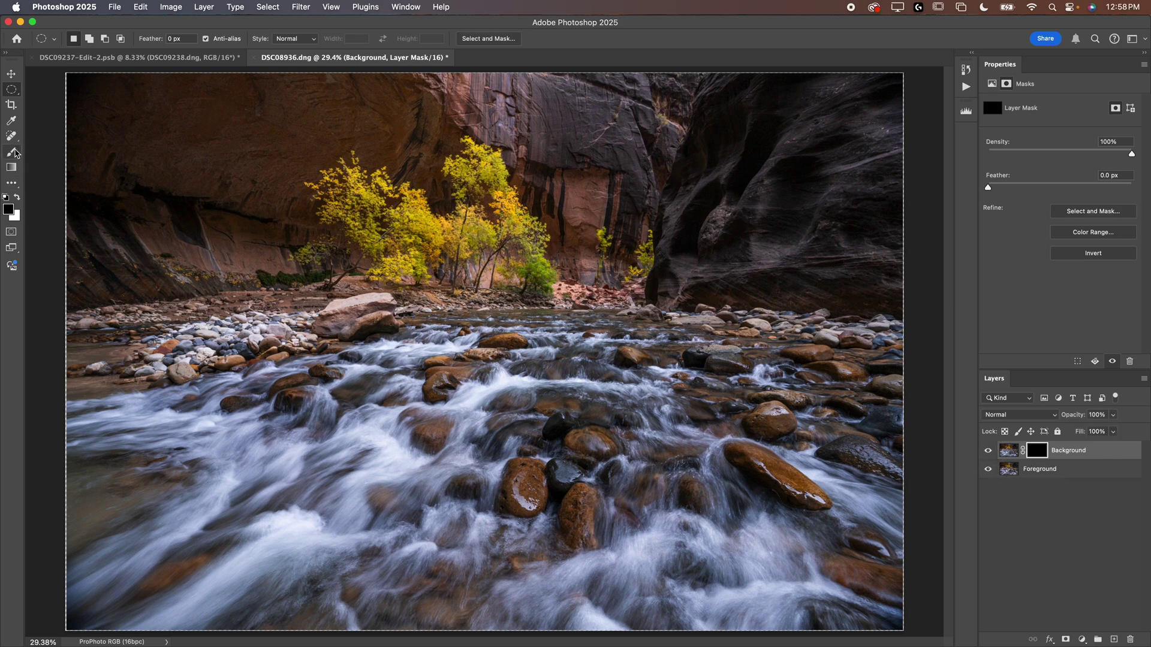
- Switch to the Brush tool and set its size to around 2600 px
left_click(15, 154)
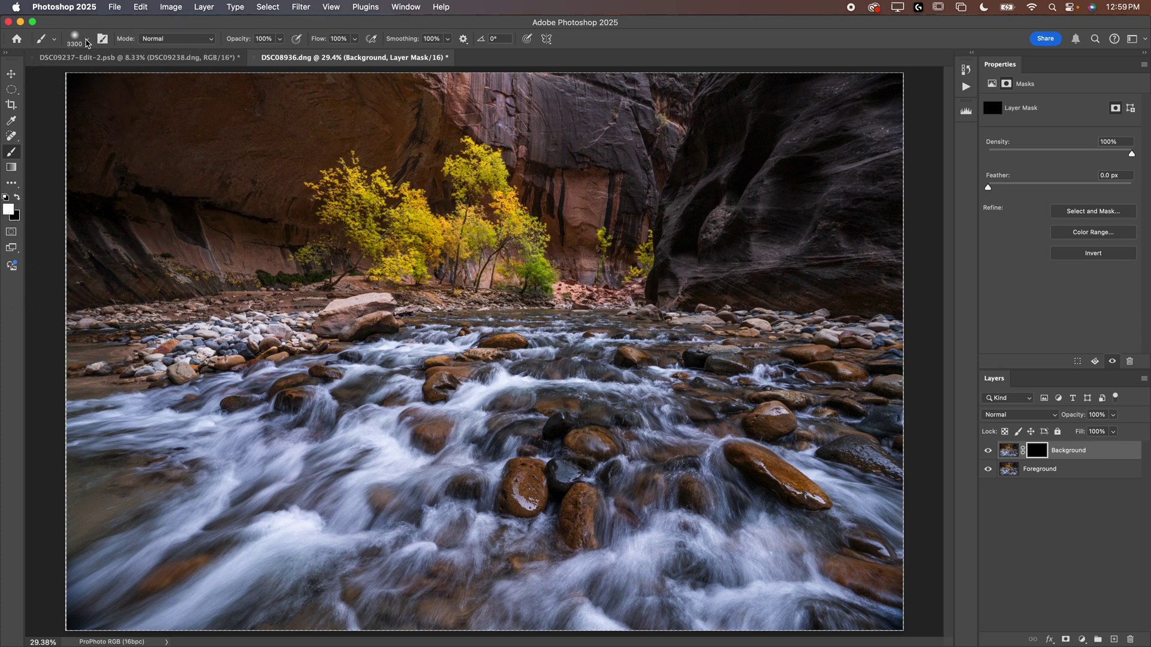
left_click(87, 42)
left_click(87, 44)
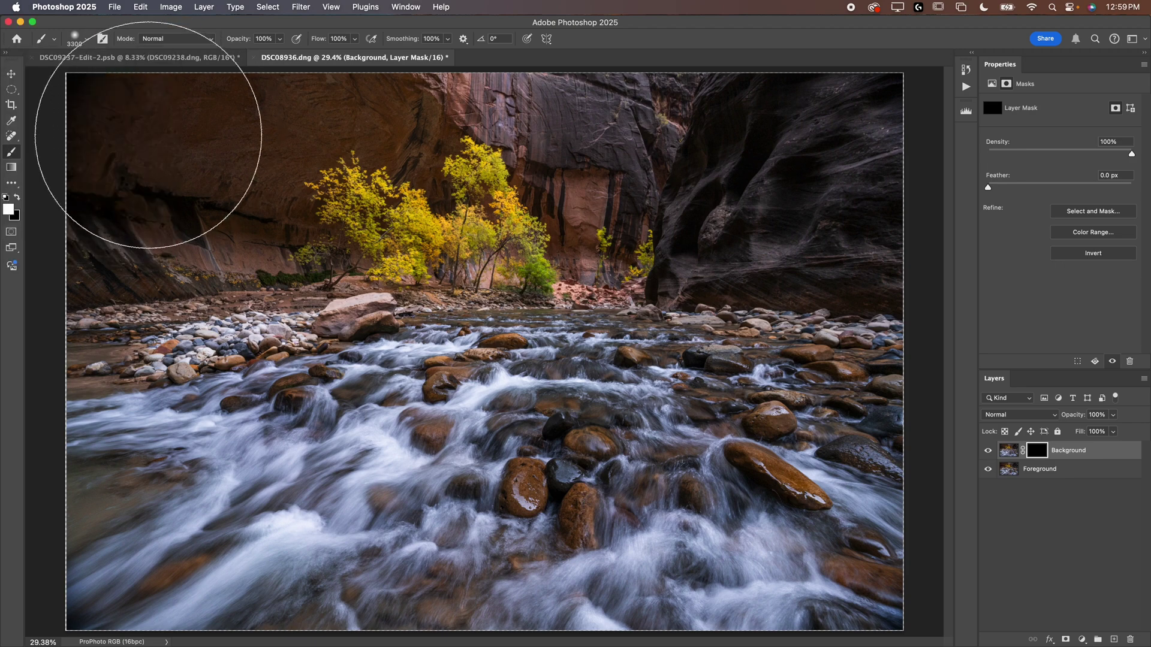
key("bracketleft")
key("bracketleft")
key("bracketleft")
key("bracketleft")
key("bracketleft")
key("bracketleft")
key("bracketleft")
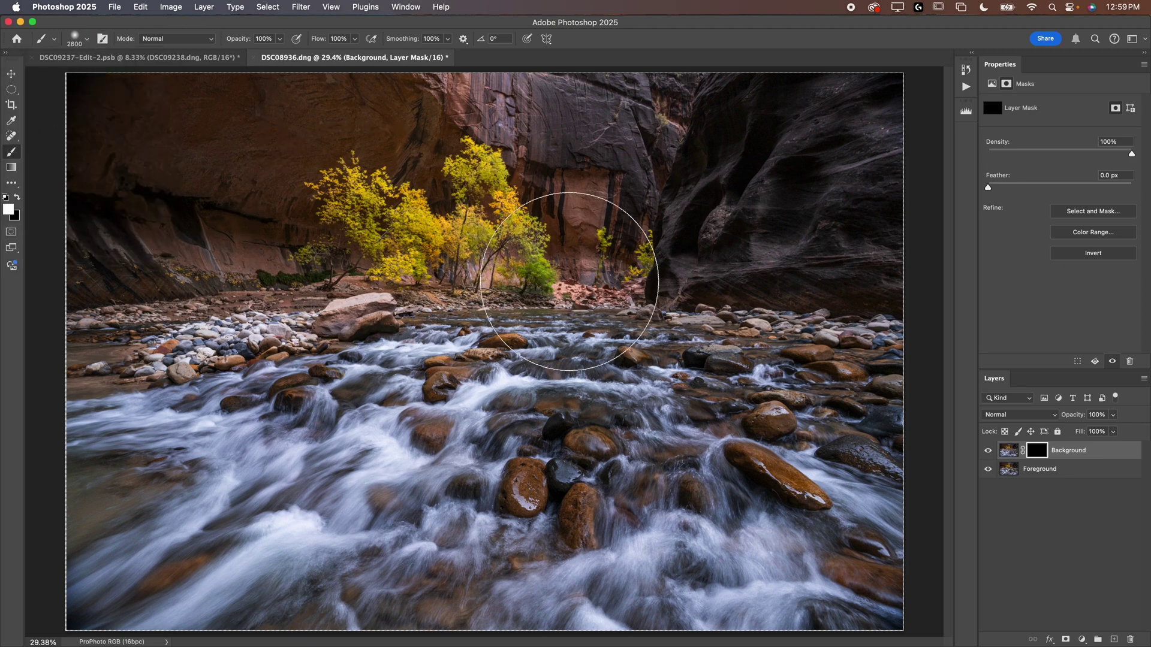
- Paint white on the Background mask over the upper canyon walls and yellow trees
left_click_drag(352, 238, 507, 277)
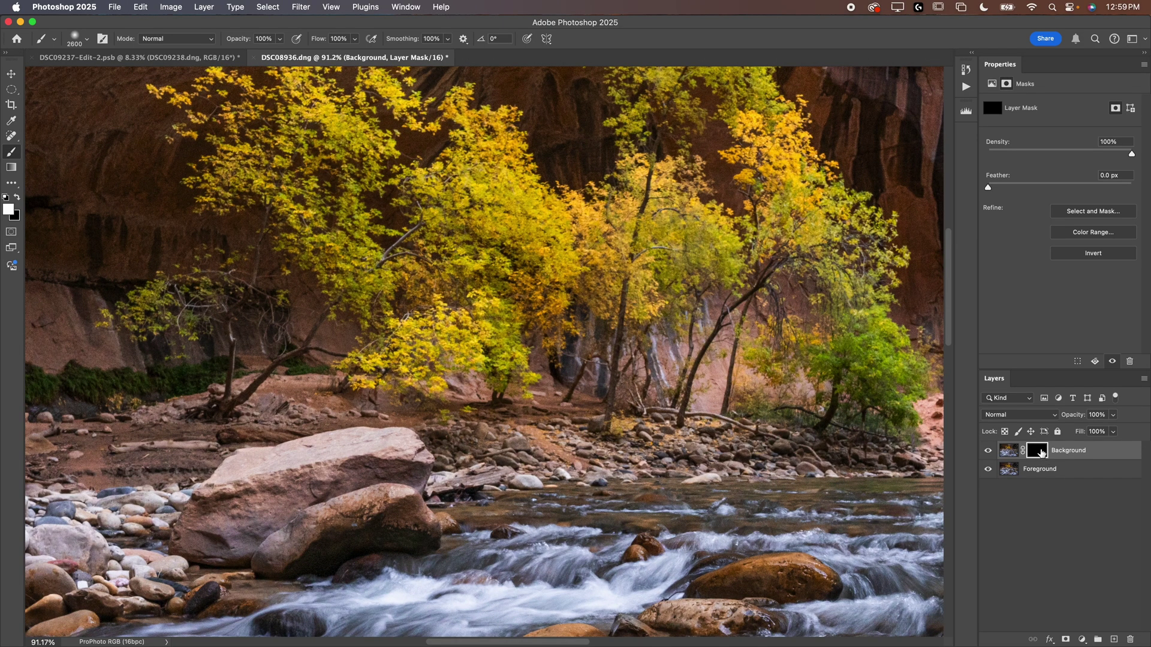
left_click_drag(670, 305, 521, 445)
mouse_move(545, 308)
left_mouse_down()
mouse_move(563, 303)
mouse_move(479, 271)
mouse_move(574, 262)
mouse_move(611, 314)
left_mouse_up()
mouse_move(614, 319)
left_mouse_down()
mouse_move(385, 286)
mouse_move(673, 309)
left_mouse_up()
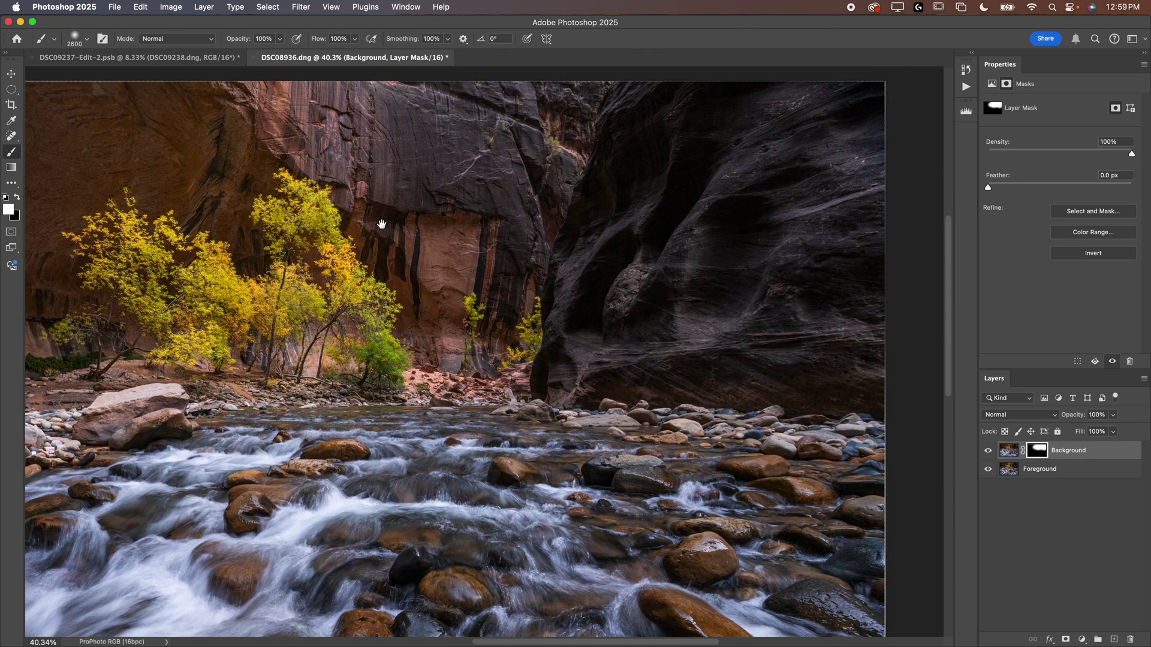
left_click_drag(380, 226, 678, 174)
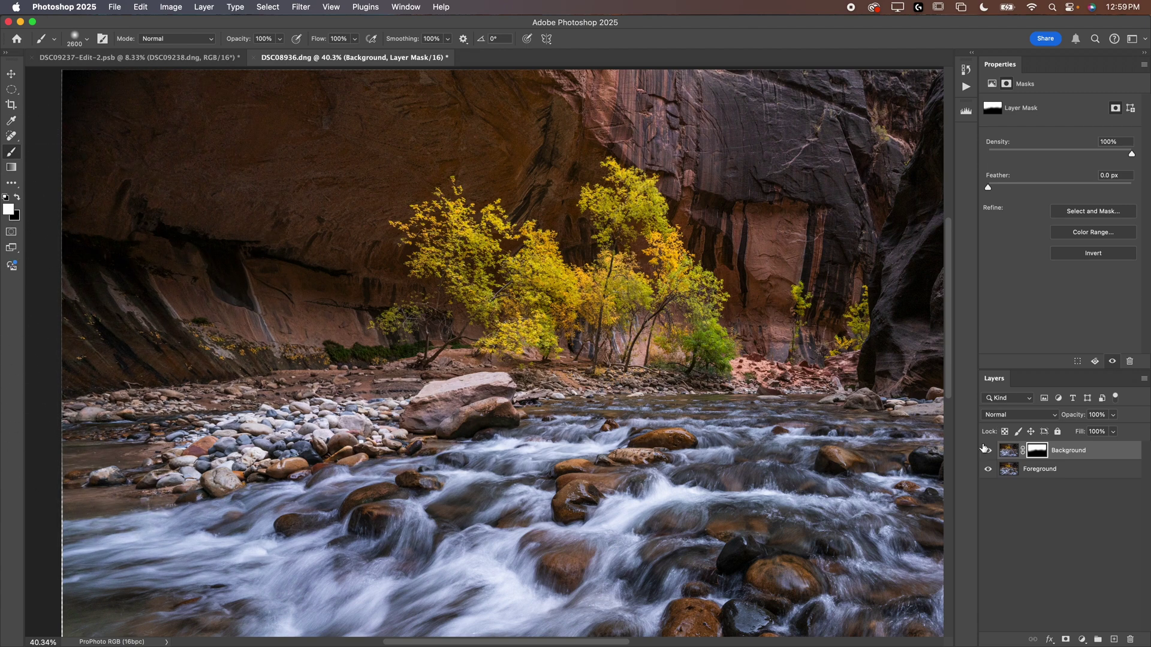
left_click_drag(750, 262, 414, 280)
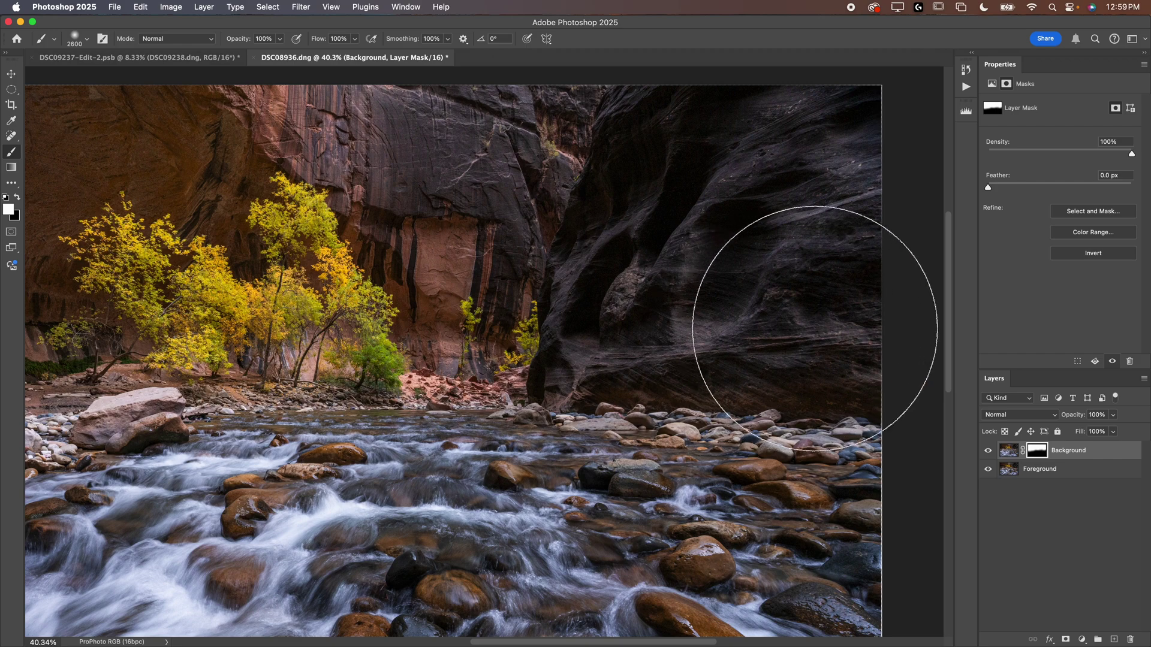
left_click_drag(277, 333, 325, 333)
left_click_drag(449, 318, 794, 339)
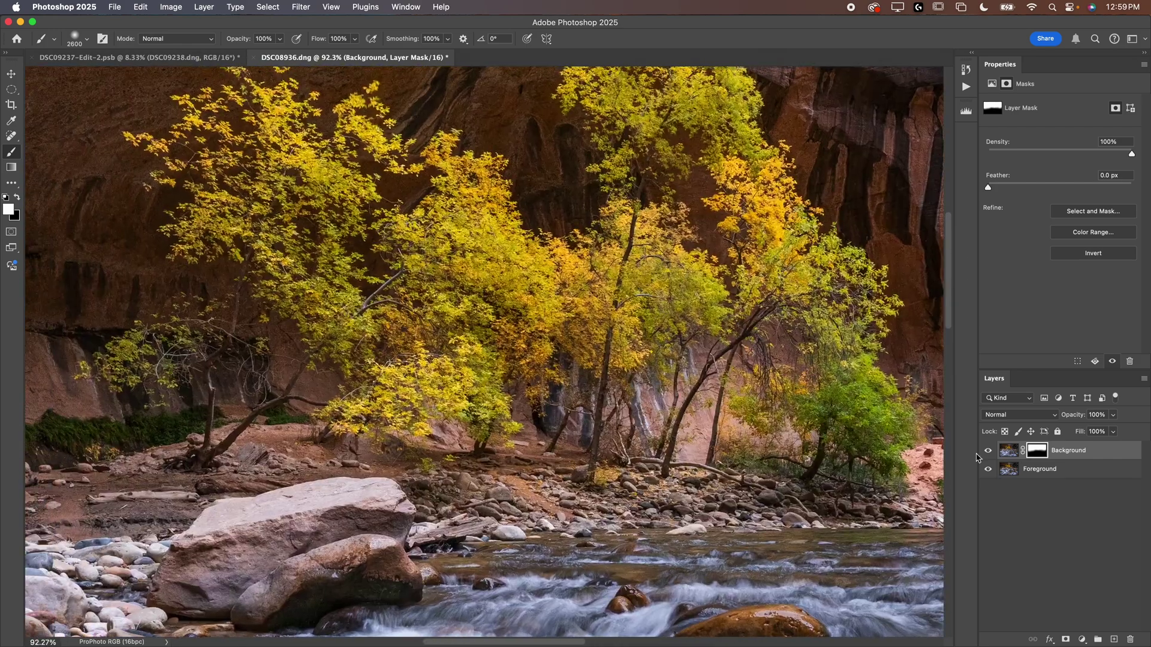
left_click(988, 451)
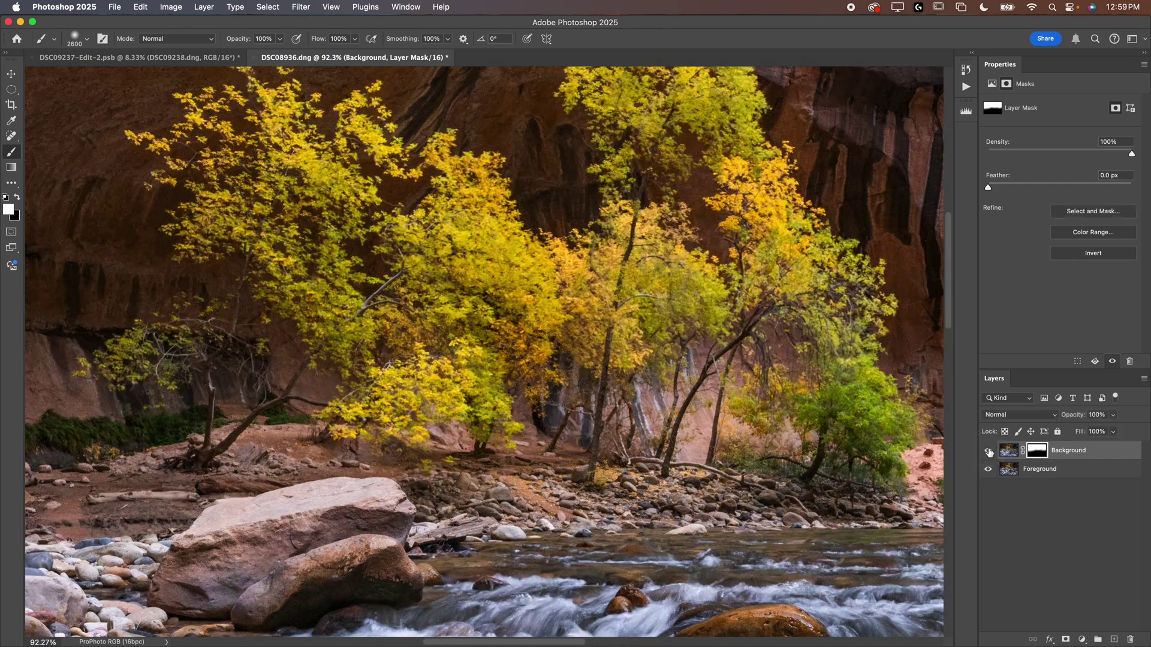
left_click_drag(794, 482, 767, 326)
left_click(986, 451)
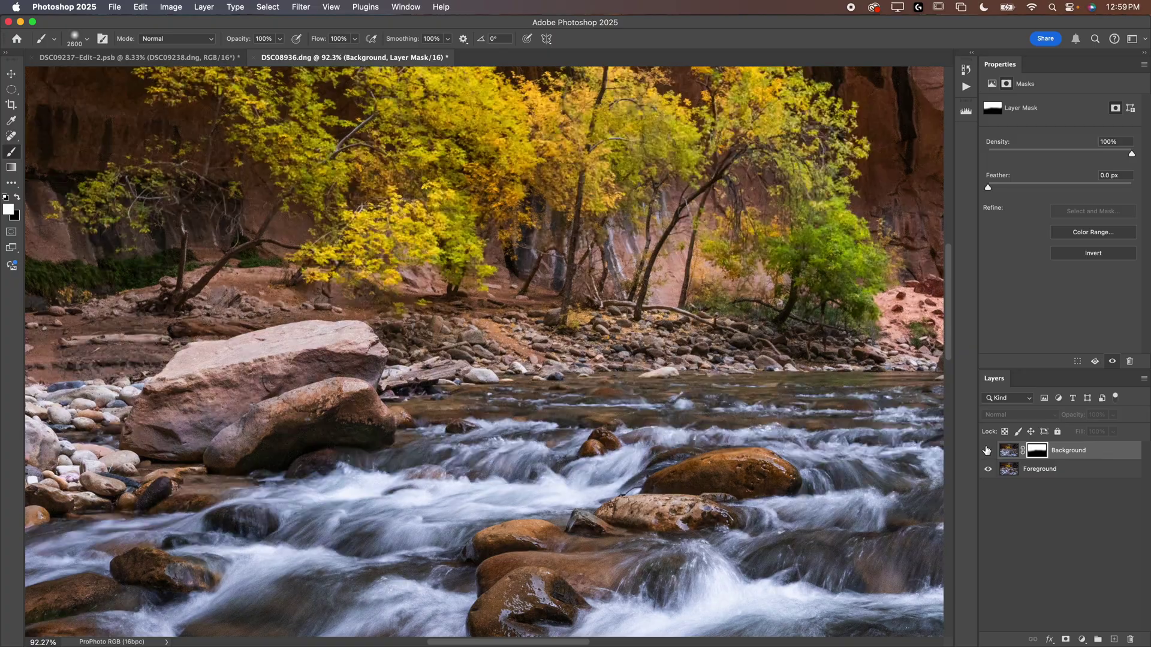
left_click(987, 450)
left_click_drag(525, 239, 551, 383)
left_click_drag(583, 292, 652, 287)
left_click_drag(719, 244, 417, 537)
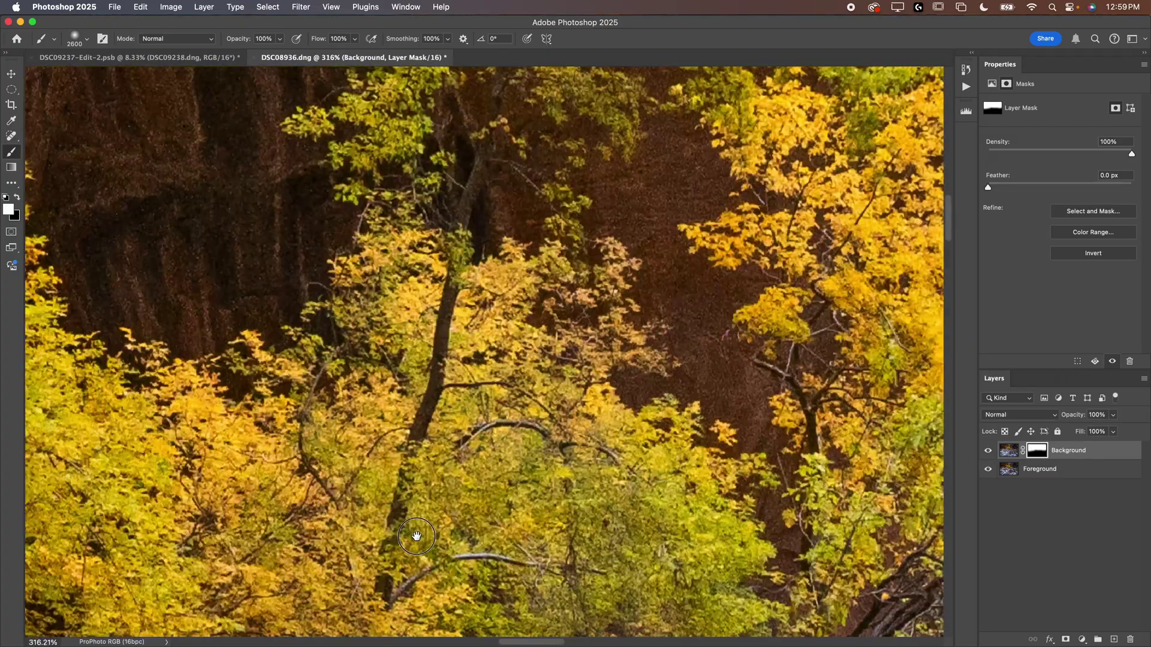
left_click(988, 452)
left_click(988, 453)
left_click_drag(832, 487, 724, 428)
left_click_drag(527, 530, 639, 526)
scroll(638, 526, "down", 4)
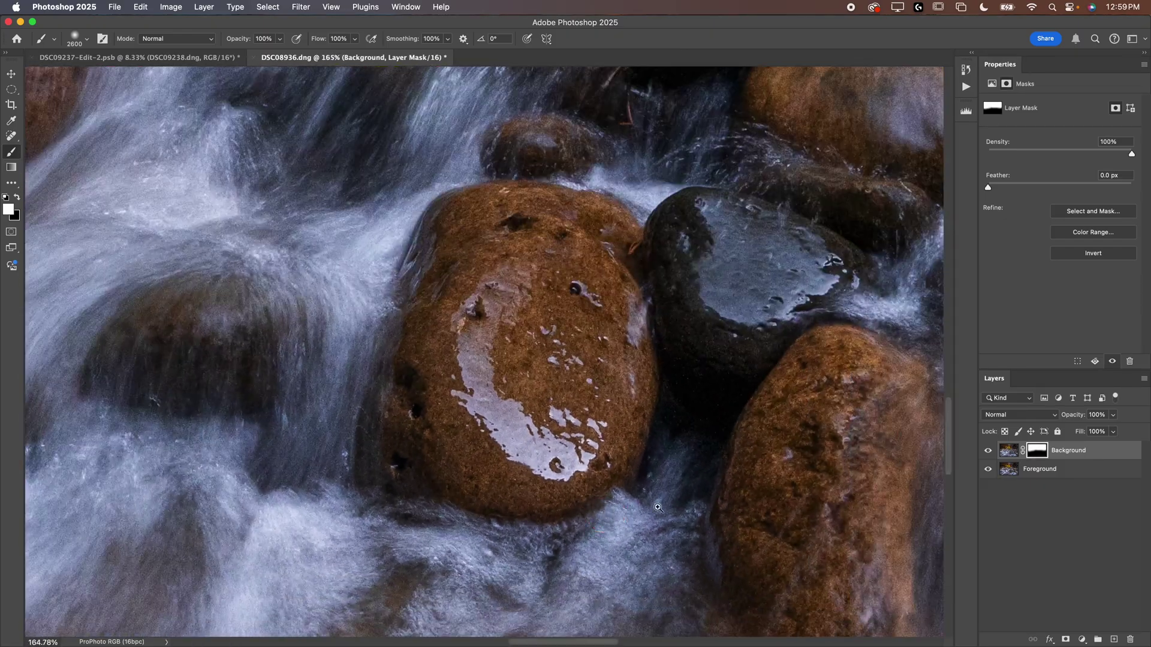
left_click(988, 451)
left_click(987, 451)
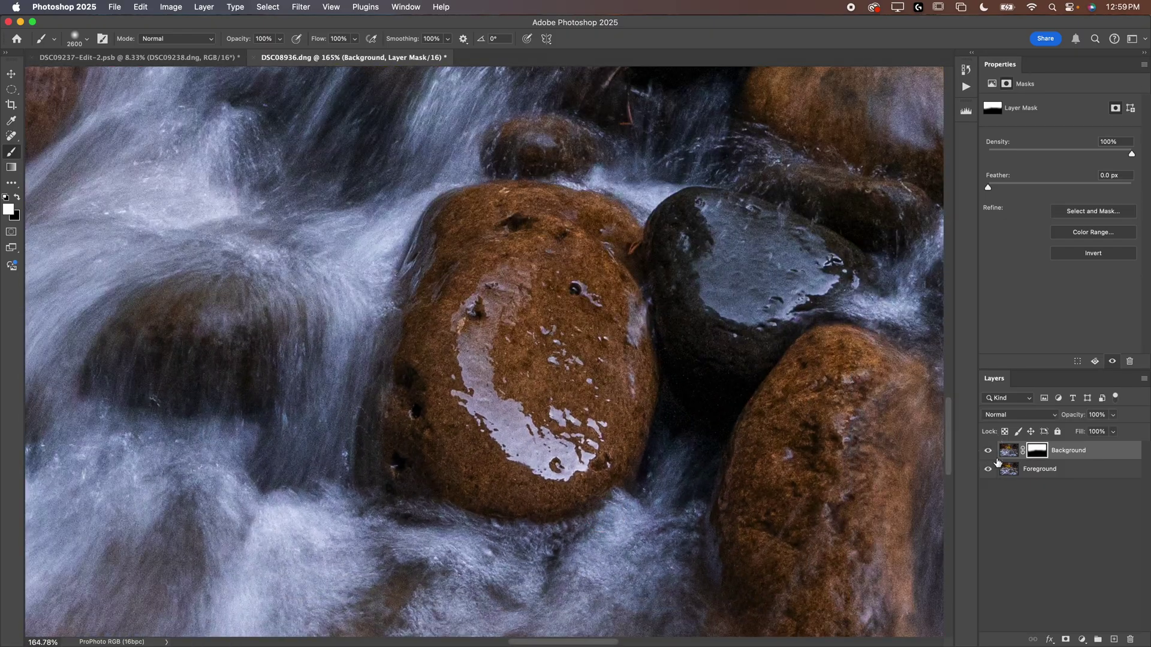
left_click(1037, 453, "shift")
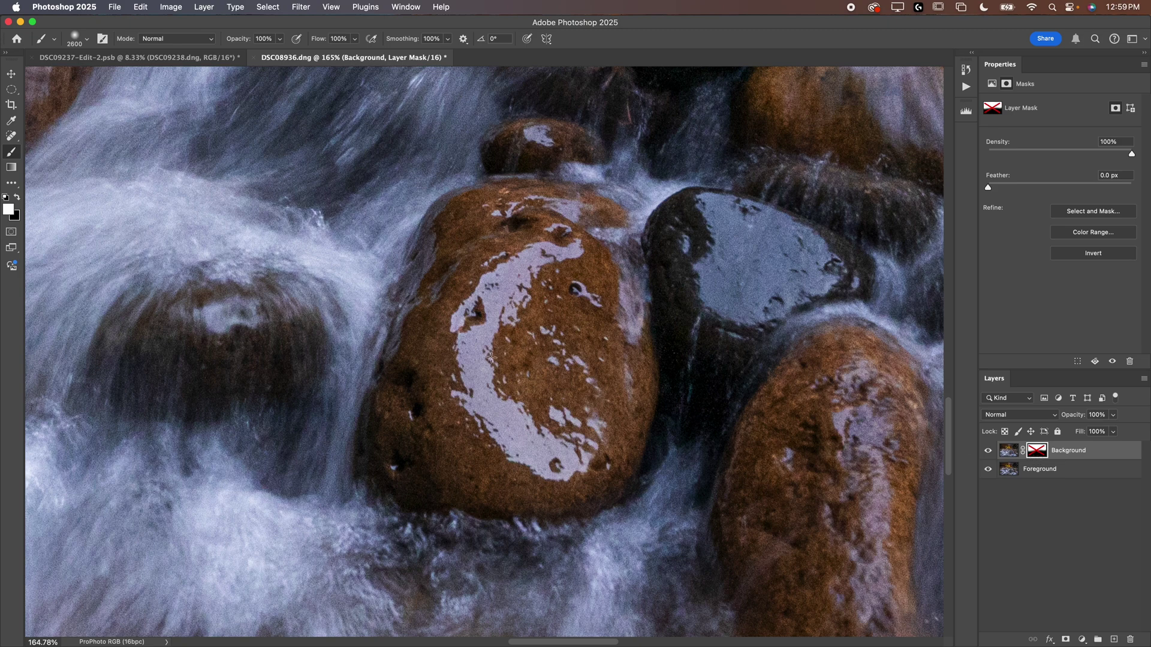
left_click(1037, 453, "shift")
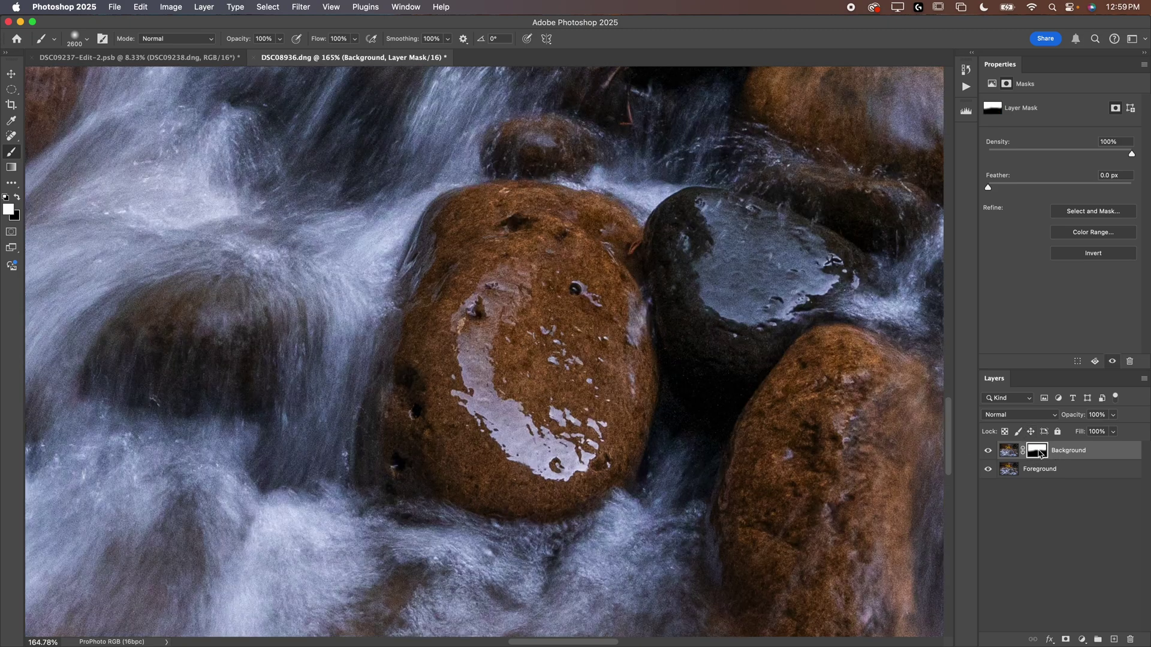
left_click(990, 451)
left_click(990, 452)
key("super+0")
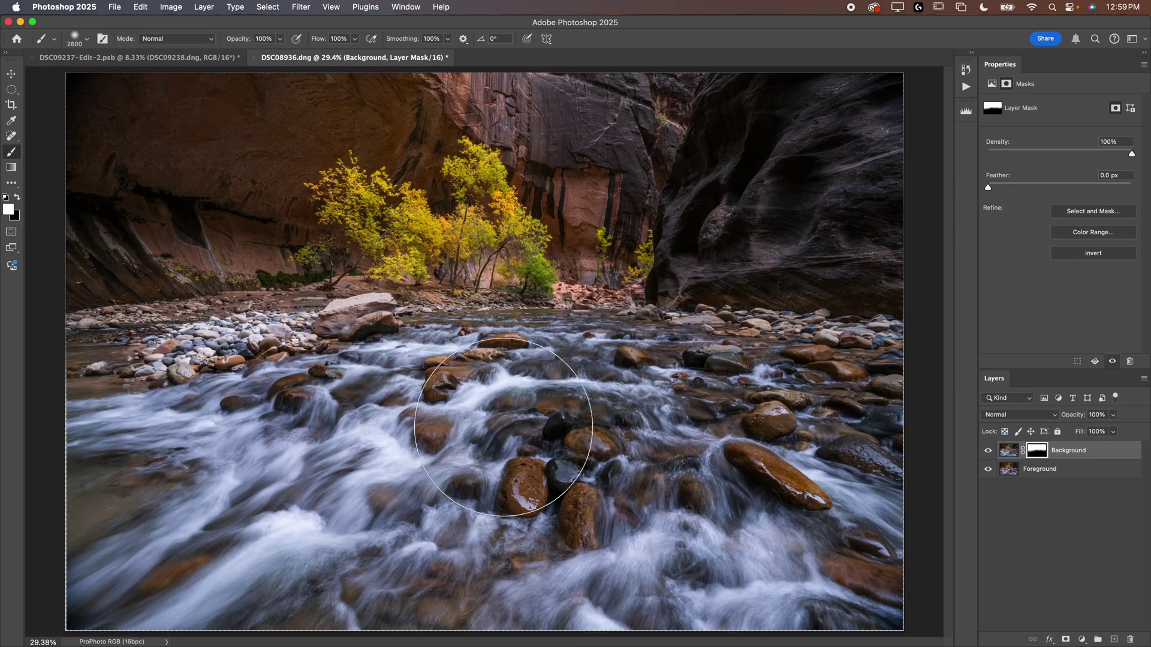
mouse_move(532, 487)
left_mouse_down()
mouse_move(597, 501)
mouse_move(539, 477)
left_mouse_up()
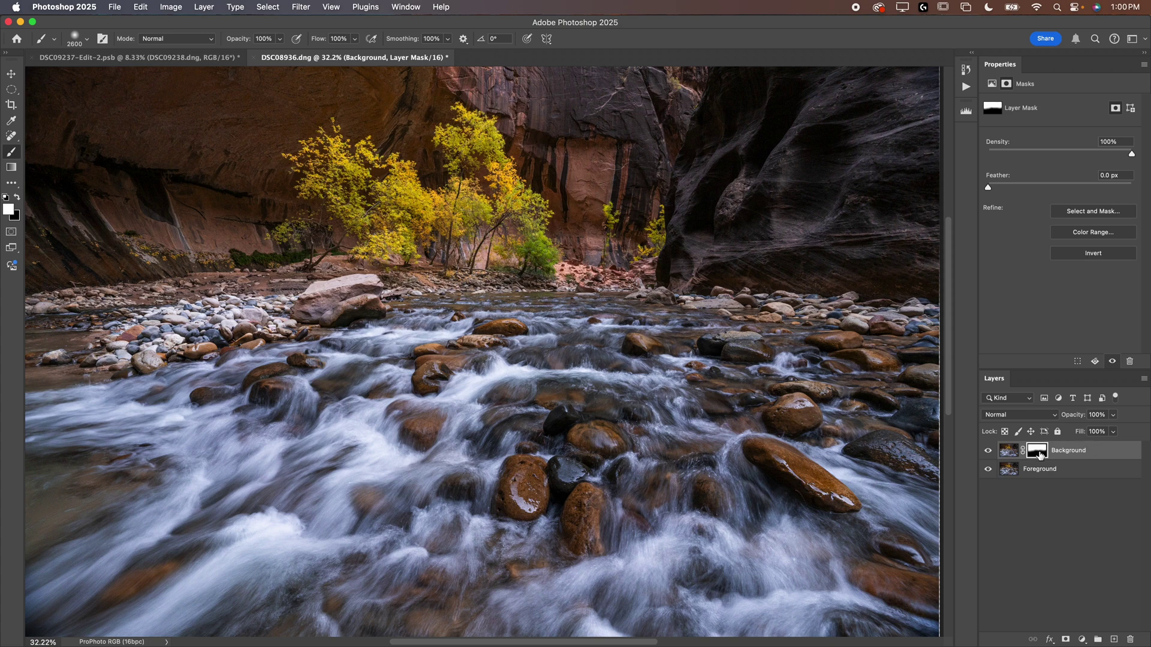
- Zoom into the riverbank and central rocks, toggling the Background layer to compare the blend
left_click_drag(482, 315, 531, 319)
key("bracketleft")
key("bracketleft")
key("bracketleft")
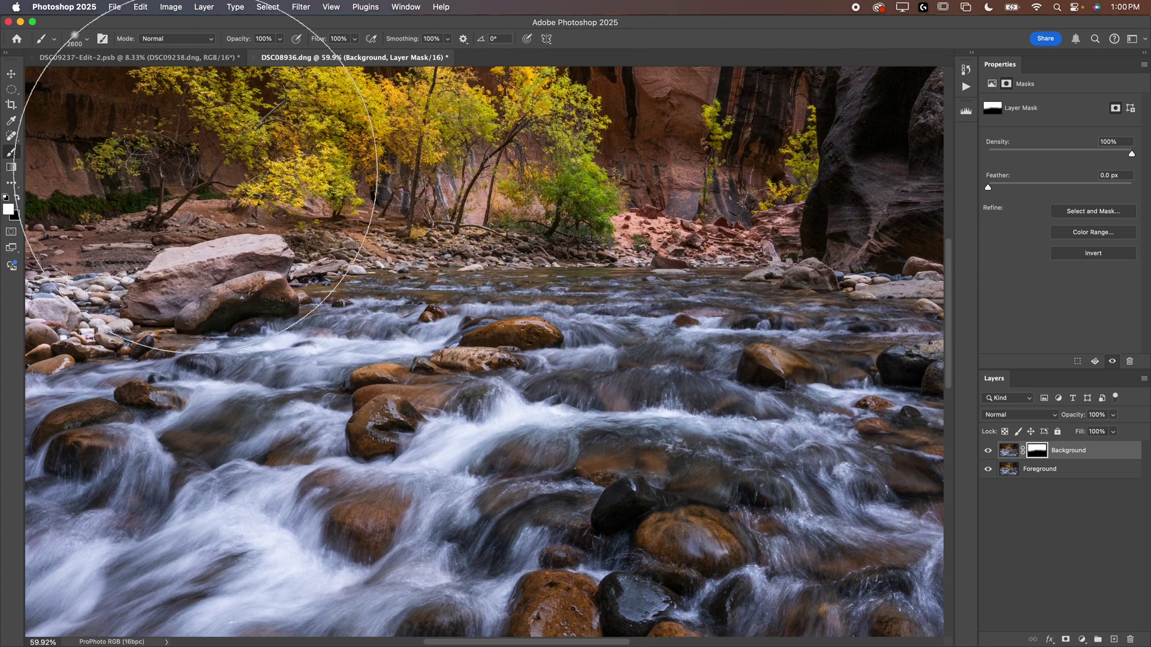
key("bracketleft")
key("bracketleft")
key("bracketleft")
key("bracketleft")
key("bracketleft")
key("bracketleft")
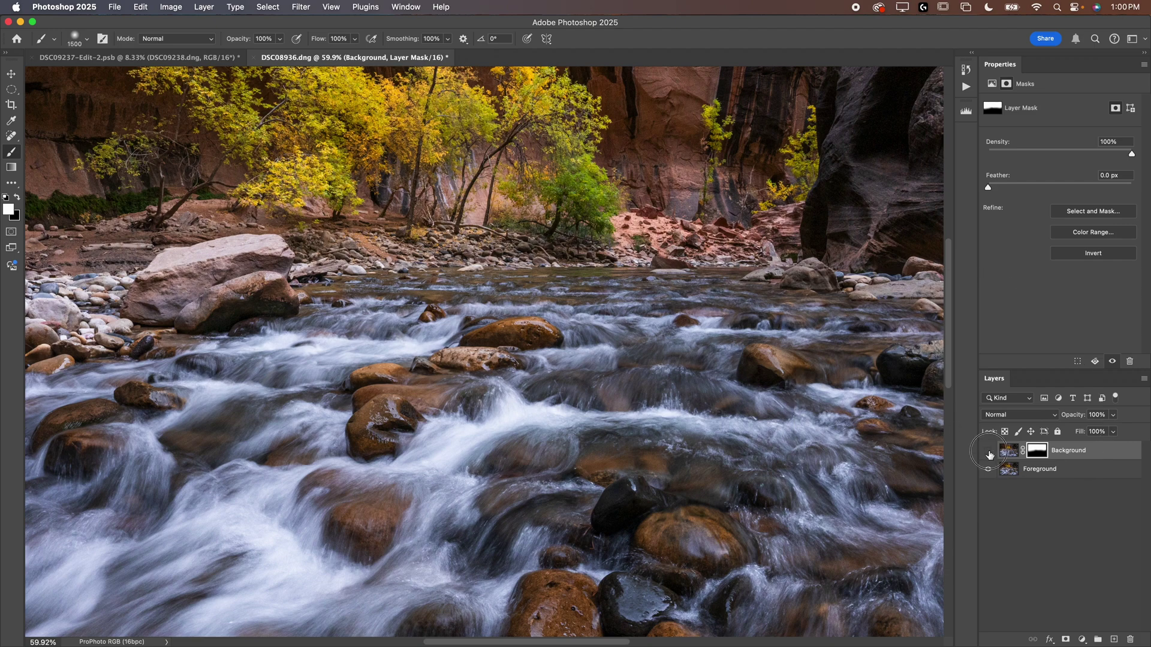
left_click(989, 454)
left_click_drag(291, 376, 545, 375)
mouse_move(455, 319)
left_mouse_down()
mouse_move(526, 334)
mouse_move(479, 264)
left_mouse_up()
left_click(988, 449)
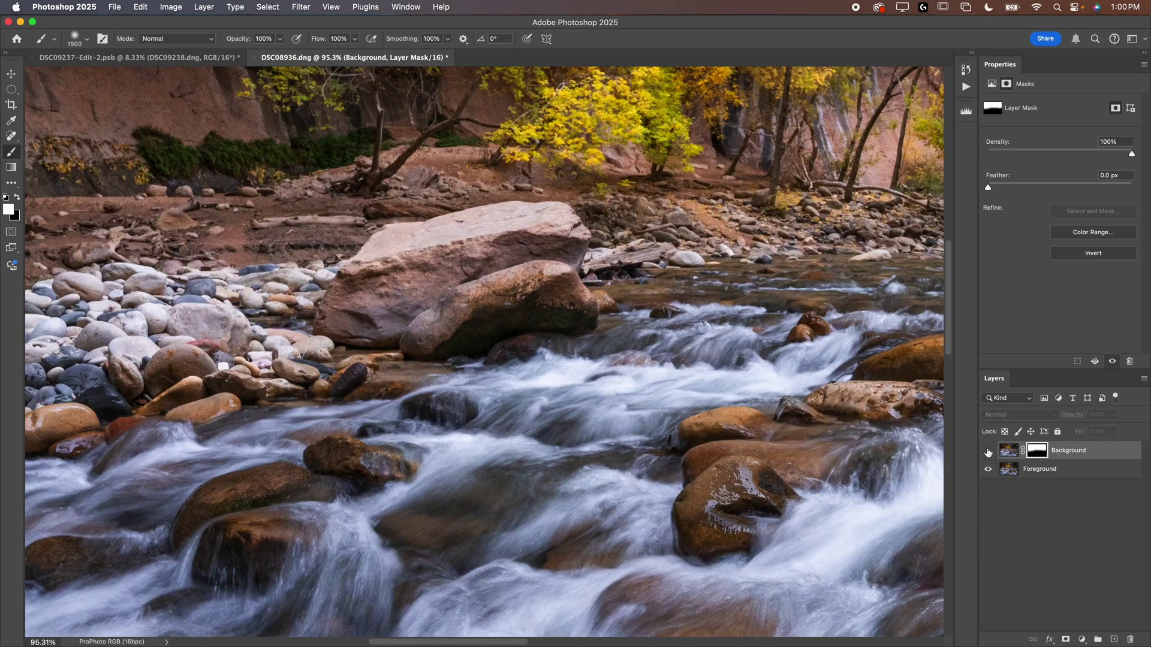
left_click(988, 449)
left_click_drag(816, 427, 662, 367)
left_click_drag(651, 417, 696, 415)
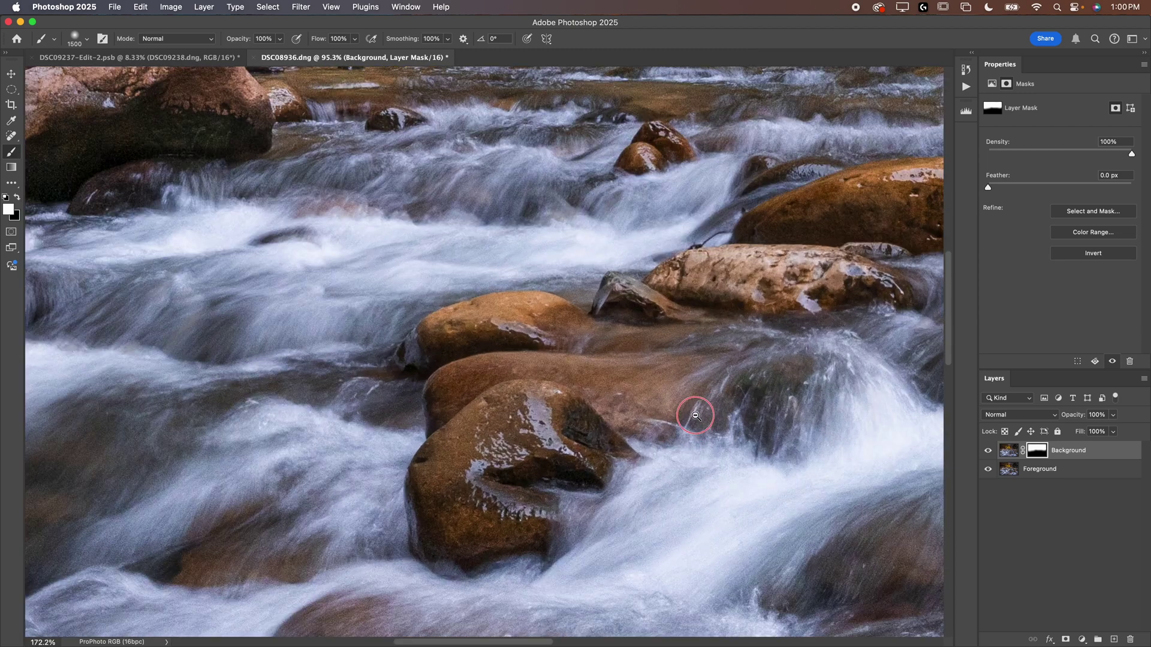
left_click(988, 452)
left_click(988, 452)
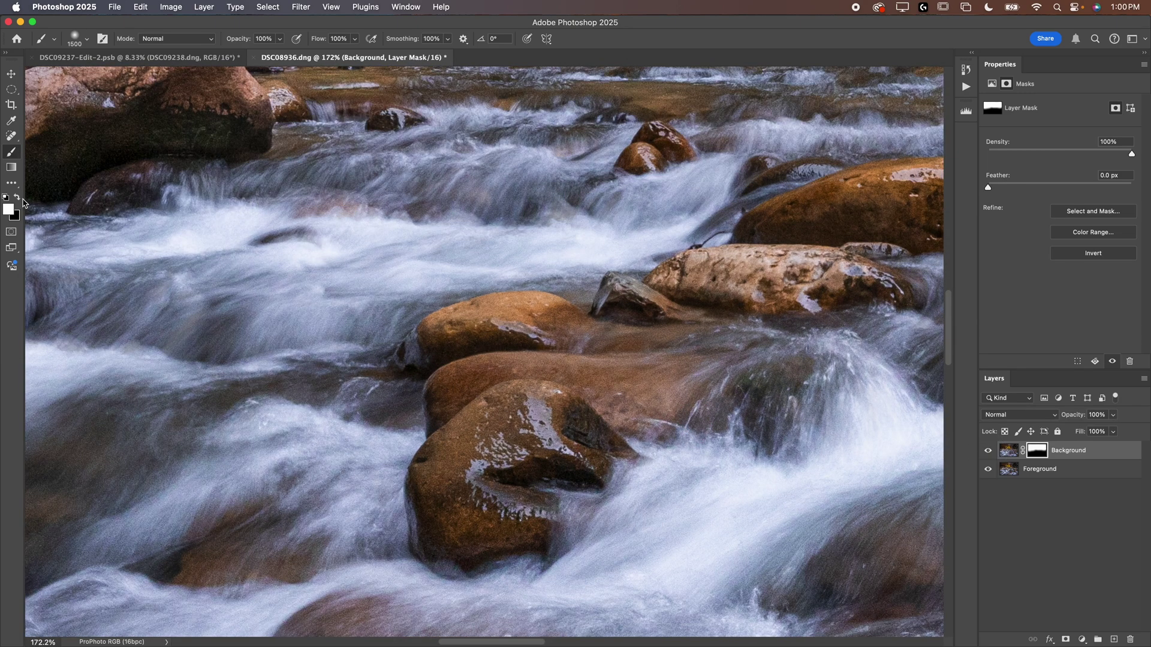
- With a 300 brush, paint black then white on the mask around the central rock's highlights
key("bracketleft")
key("bracketleft")
key("bracketleft")
key("bracketleft")
key("bracketleft")
key("bracketleft")
key("bracketleft")
key("bracketleft")
key("bracketleft")
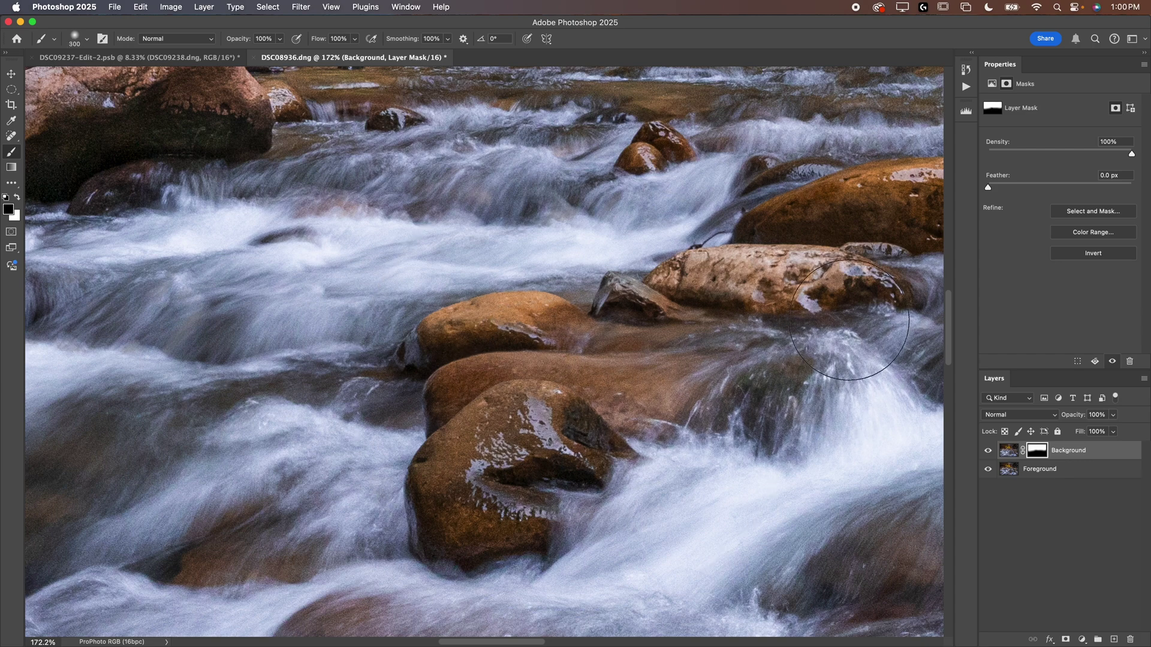
left_click_drag(743, 295, 396, 460)
mouse_move(559, 371)
left_mouse_down()
mouse_move(617, 379)
mouse_move(587, 372)
mouse_move(635, 402)
left_mouse_up()
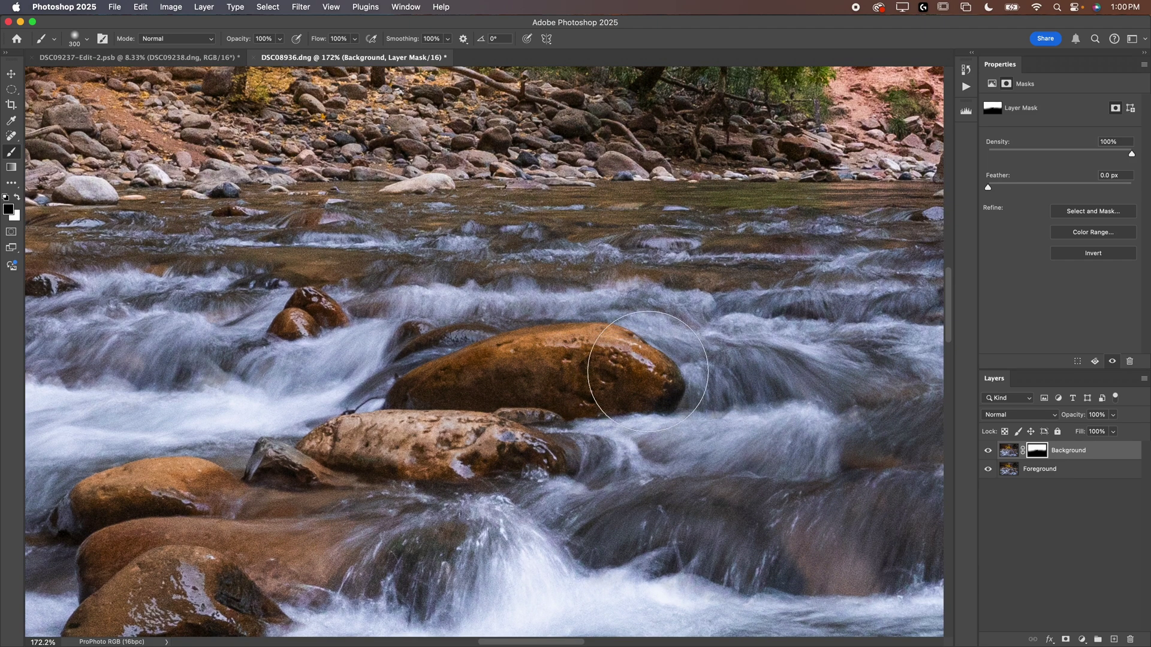
key("x")
mouse_move(606, 364)
left_mouse_down()
mouse_move(409, 364)
mouse_move(638, 356)
left_mouse_up()
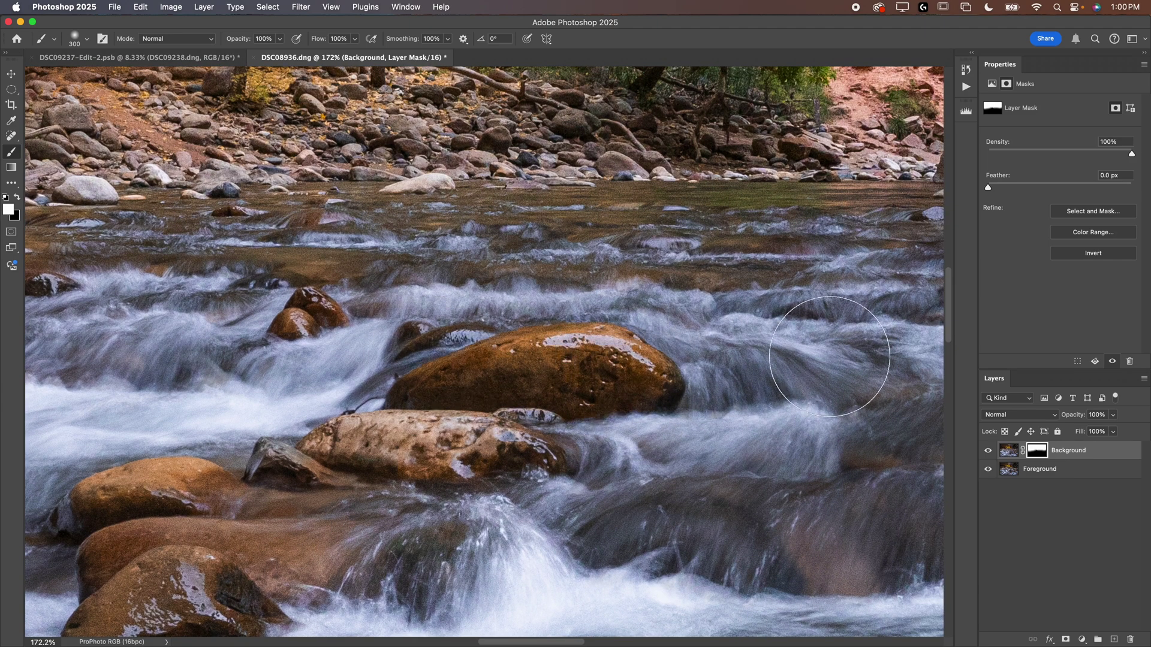
- Enlarge the brush and paint the mask across the rapids right of the central rock
scroll(633, 359, "up", 5)
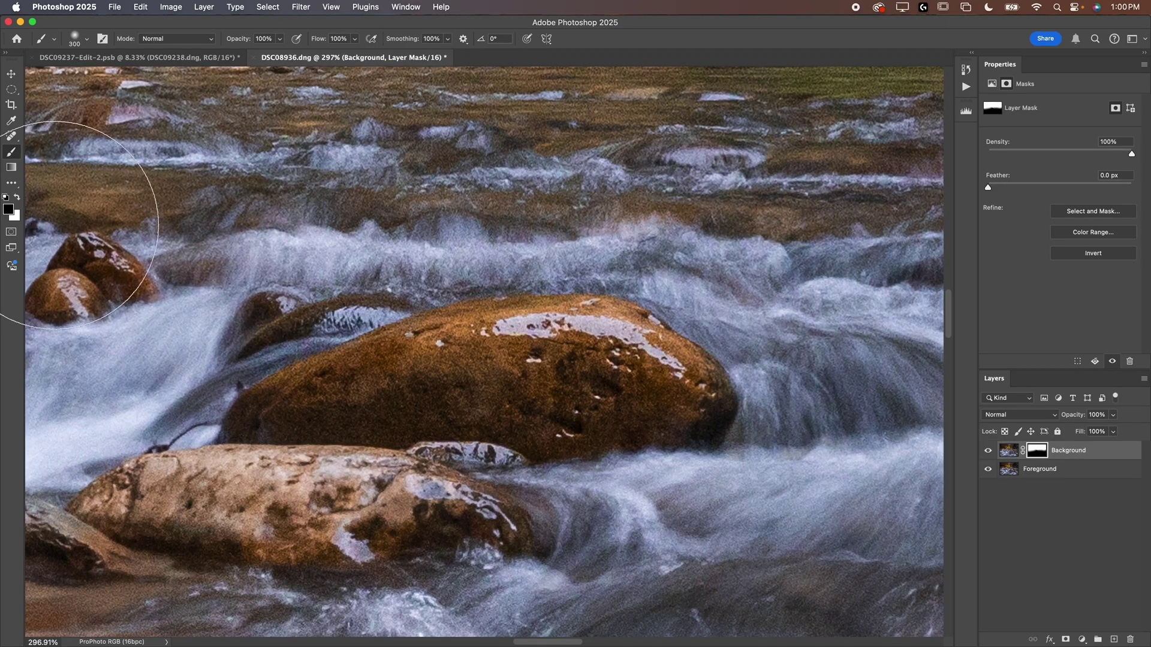
left_click_drag(753, 331, 467, 331)
left_click_drag(741, 355, 274, 352)
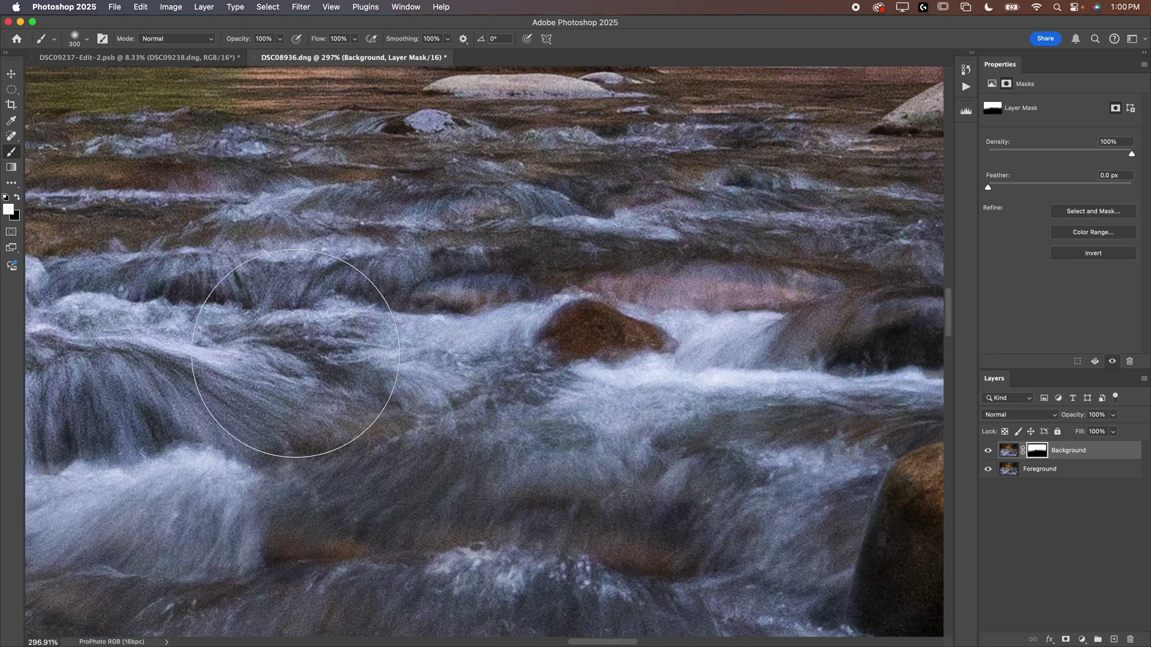
key("super+minus")
key("super+minus")
key("bracketright")
key("bracketright")
key("bracketright")
mouse_move(371, 367)
left_mouse_down()
mouse_move(617, 383)
mouse_move(851, 324)
mouse_move(863, 341)
left_mouse_up()
scroll(864, 341, "right", 5)
scroll(842, 300, "right", 6)
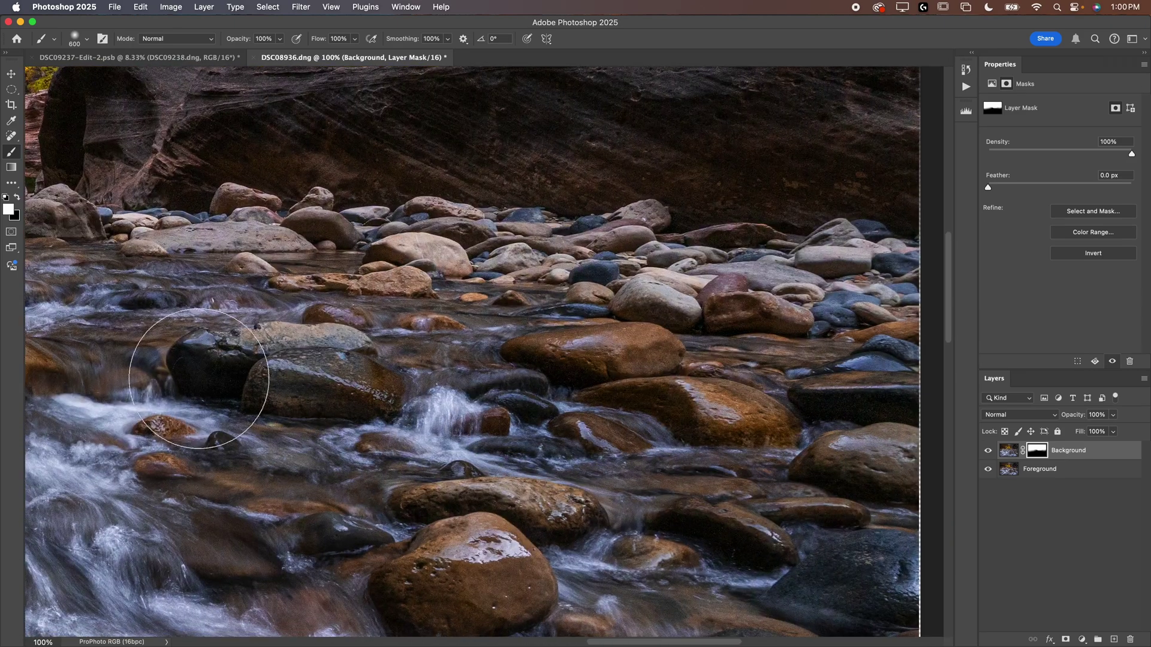
- Paint white along the rapids' left edge to reveal sharper water, undoing the last patch
left_click_drag(180, 372, 694, 380)
left_click_drag(287, 363, 749, 336)
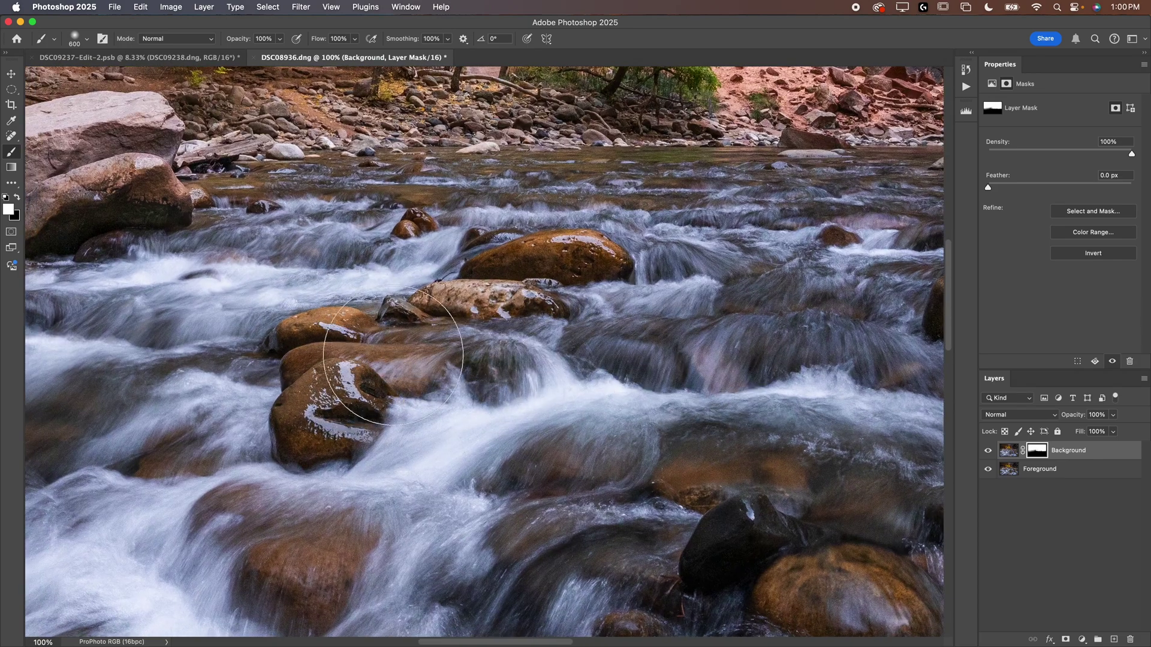
left_click_drag(302, 382, 709, 366)
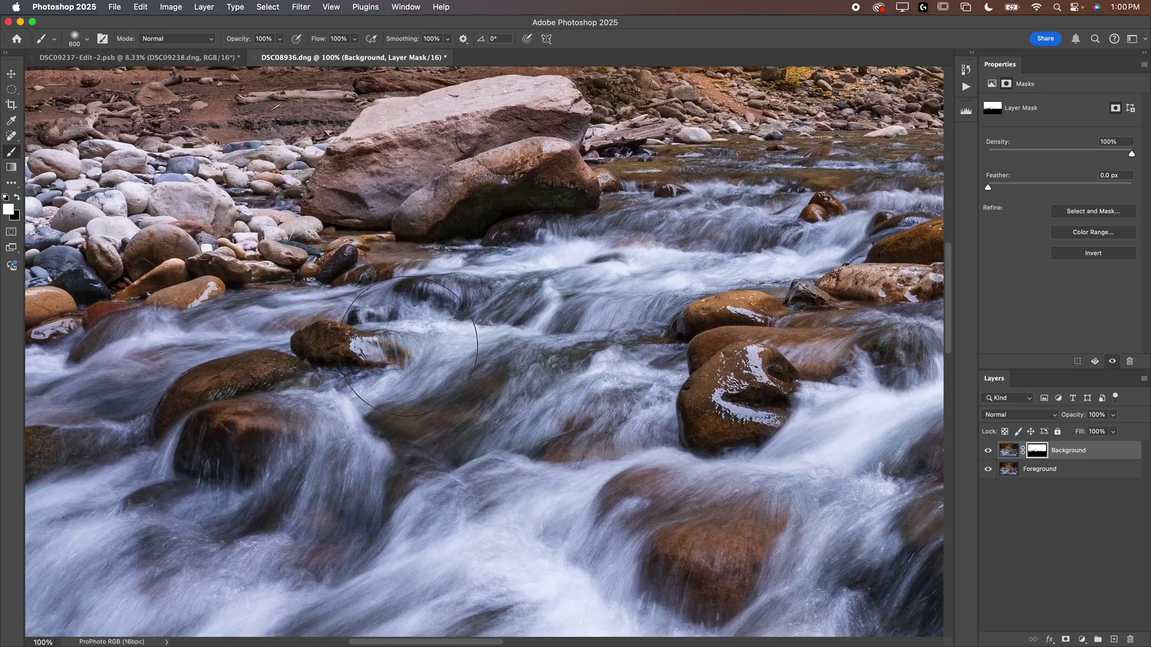
left_click_drag(371, 308, 590, 338)
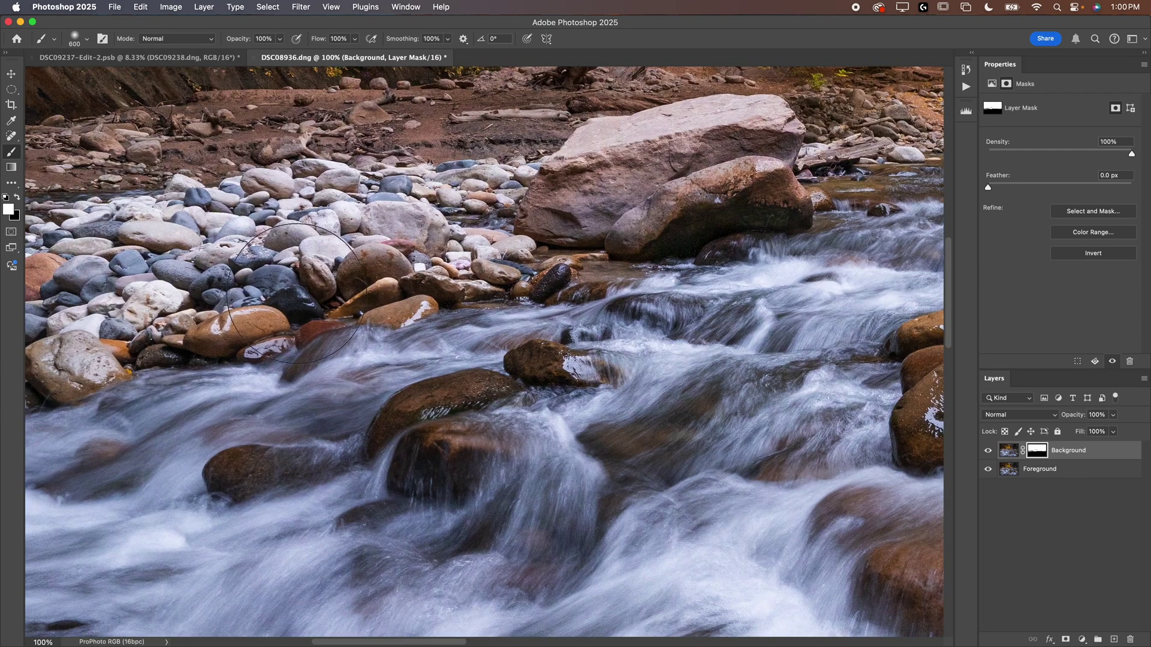
left_click_drag(330, 282, 441, 223)
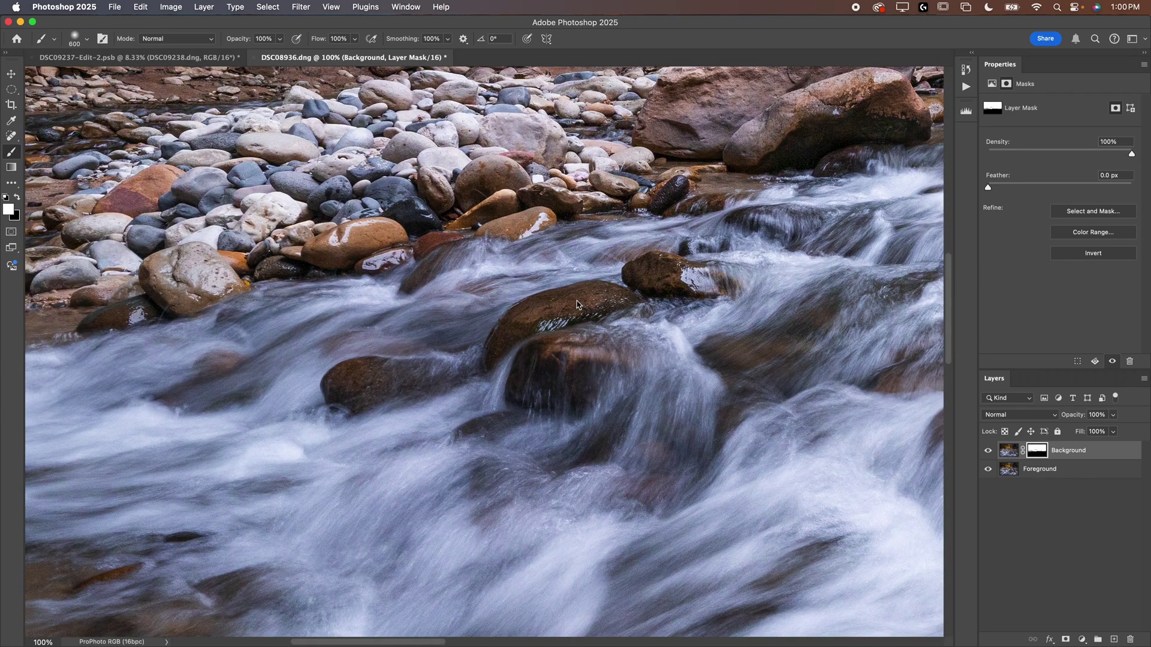
left_click_drag(455, 303, 647, 293)
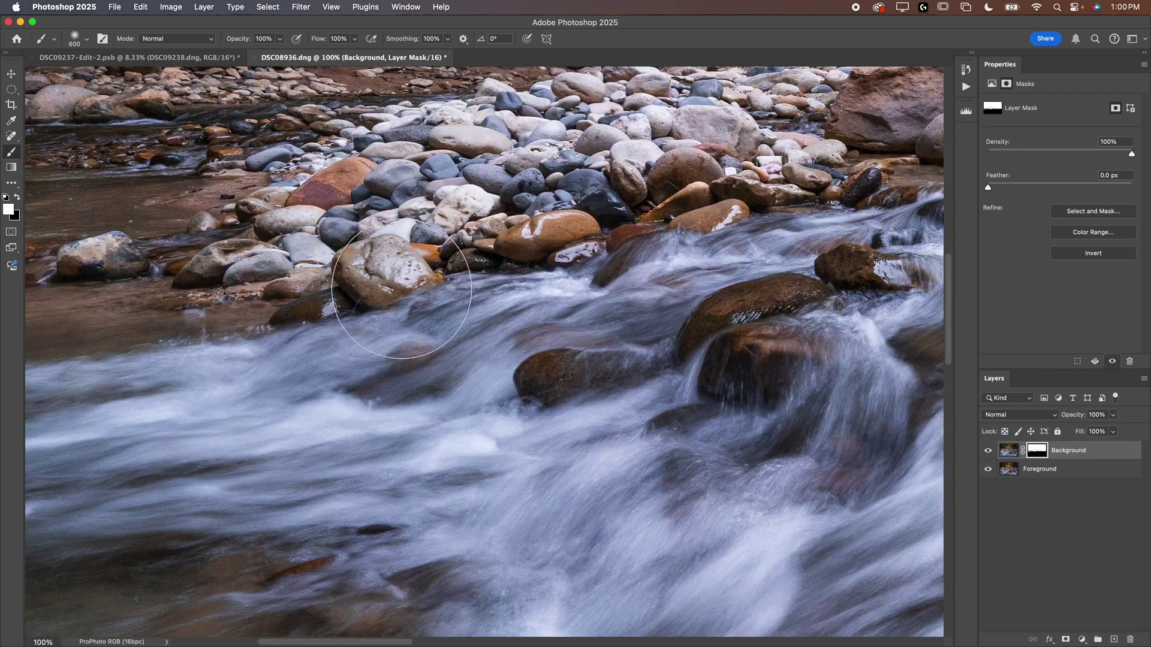
left_click_drag(315, 312, 639, 286)
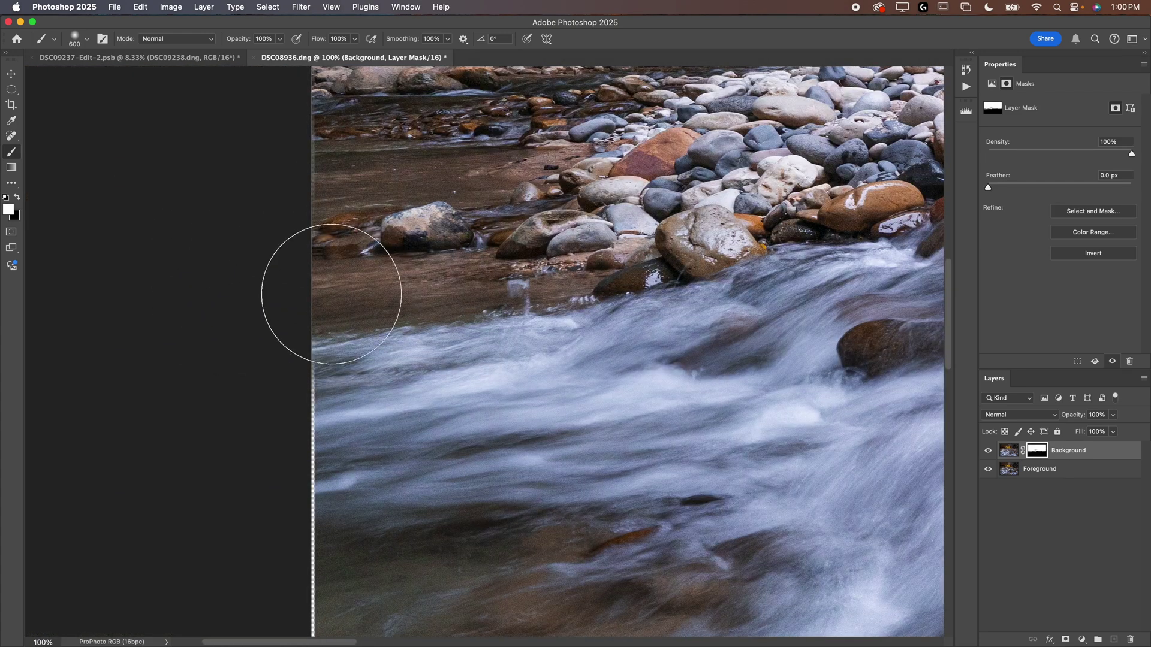
mouse_move(383, 389)
left_mouse_down()
mouse_move(456, 389)
mouse_move(506, 488)
left_mouse_up()
left_click_drag(567, 555, 419, 233)
left_click_drag(244, 285, 283, 335)
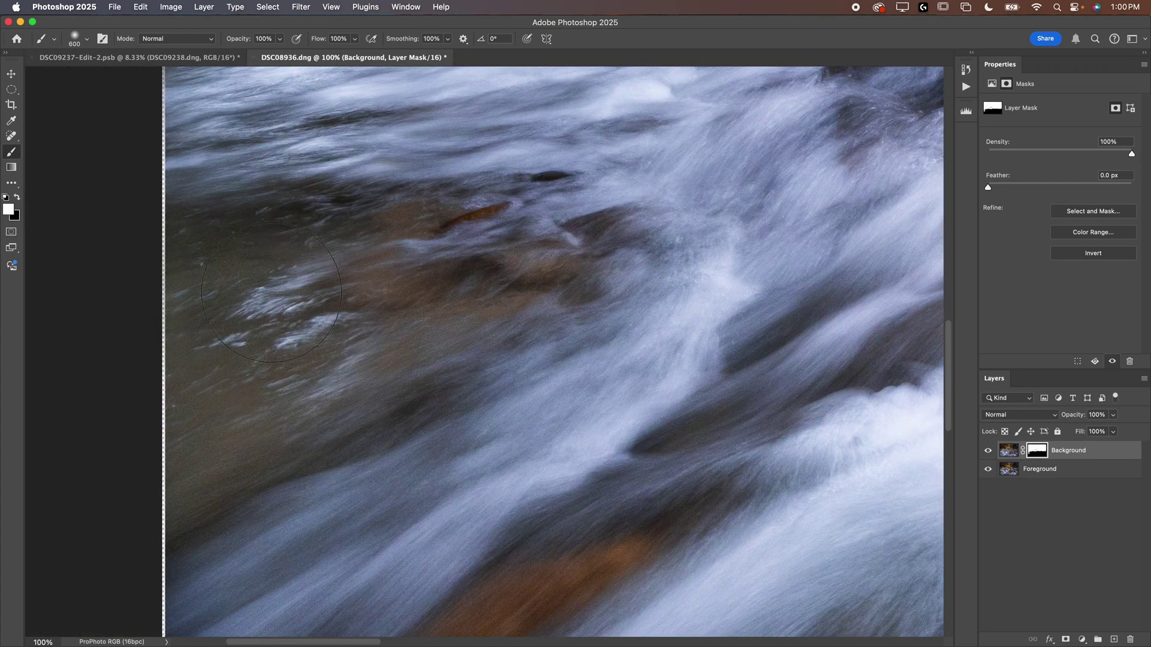
key("super+z")
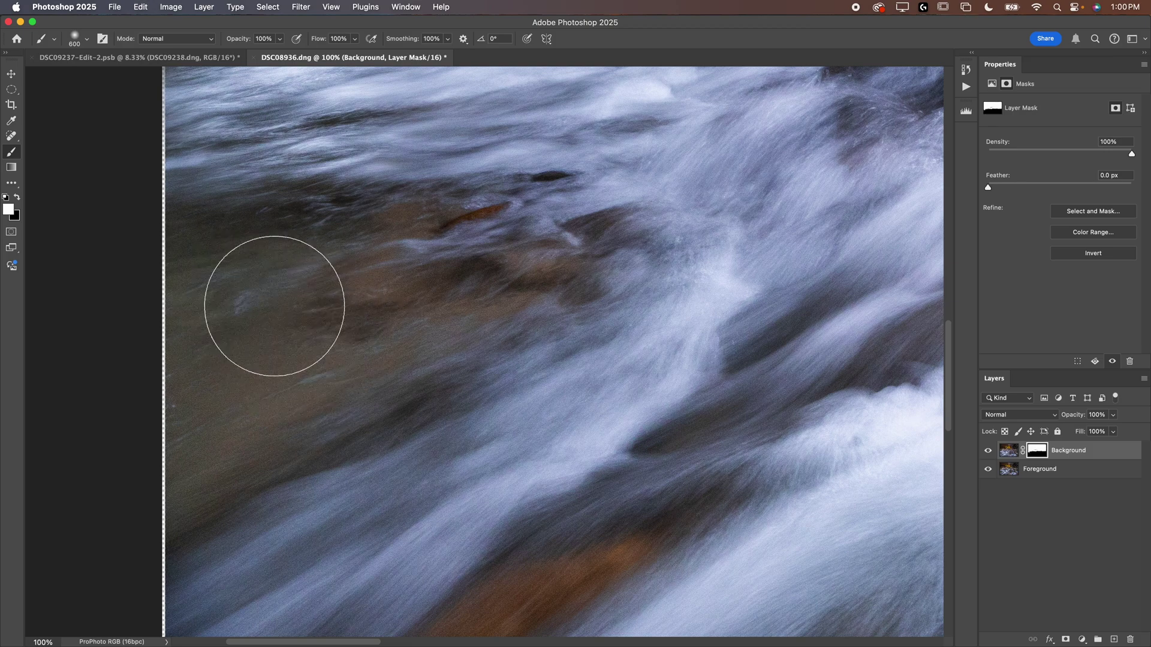
- Toggle the Background layer to compare the left-edge blend, then zoom on rocks below the canyon wall
left_click_drag(394, 213, 464, 443)
scroll(727, 326, "right", 20)
scroll(728, 327, "up", 2)
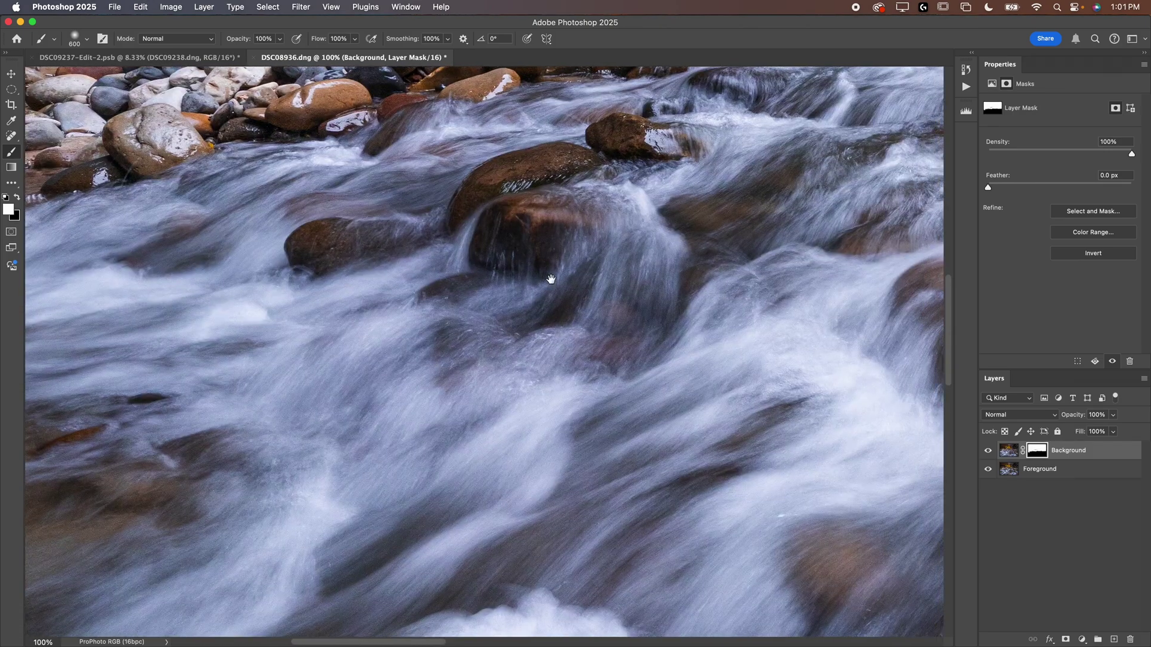
scroll(804, 383, "right", 15)
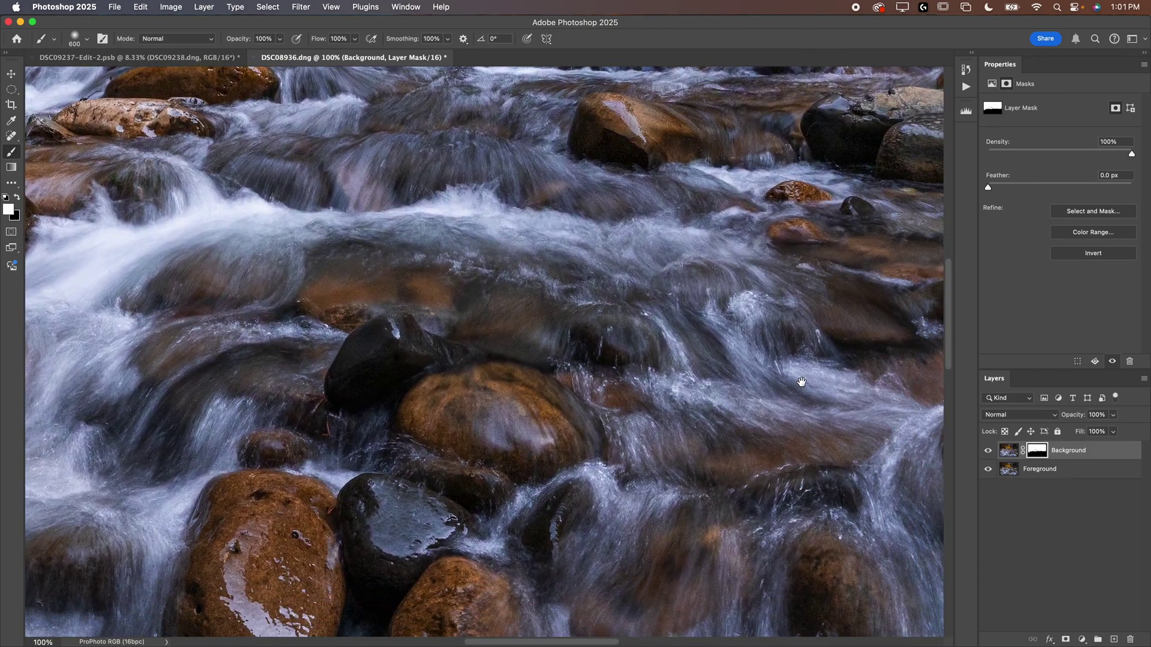
scroll(707, 382, "up", 15)
scroll(707, 382, "right", 8)
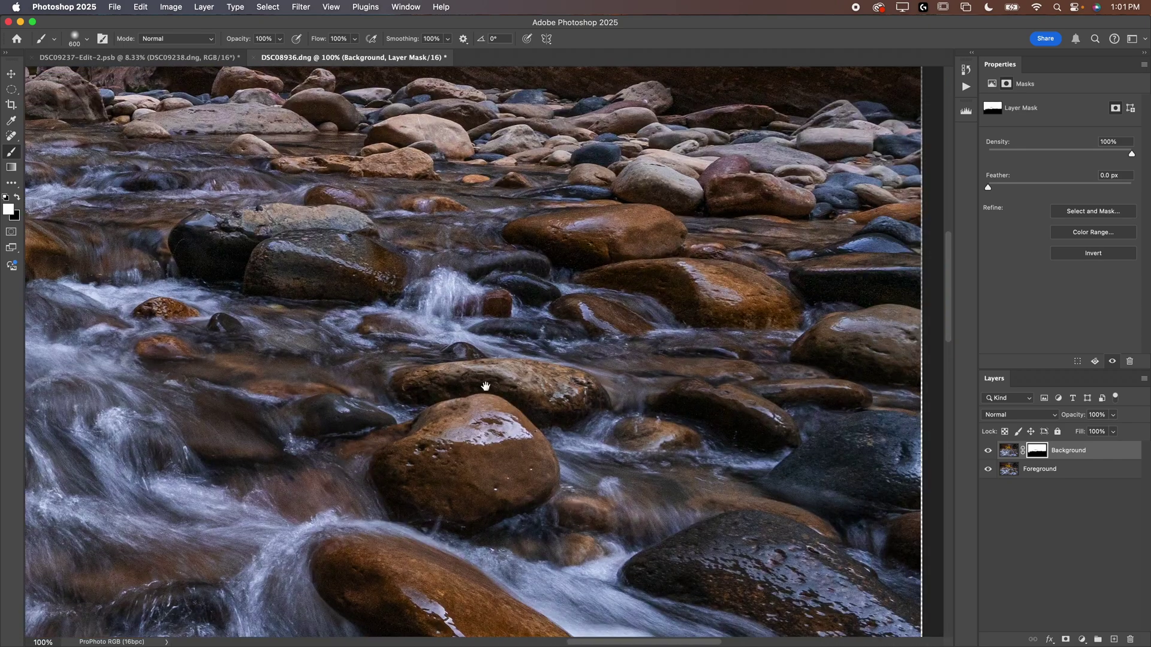
left_click(988, 453)
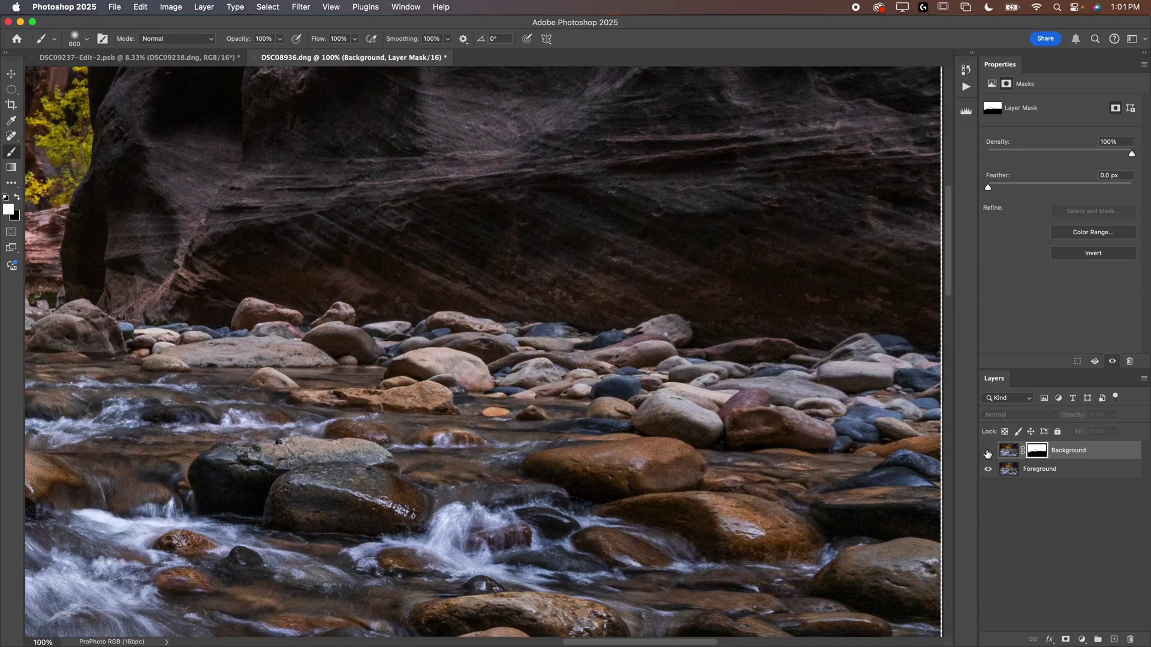
left_click(987, 453)
left_click_drag(644, 352, 782, 377)
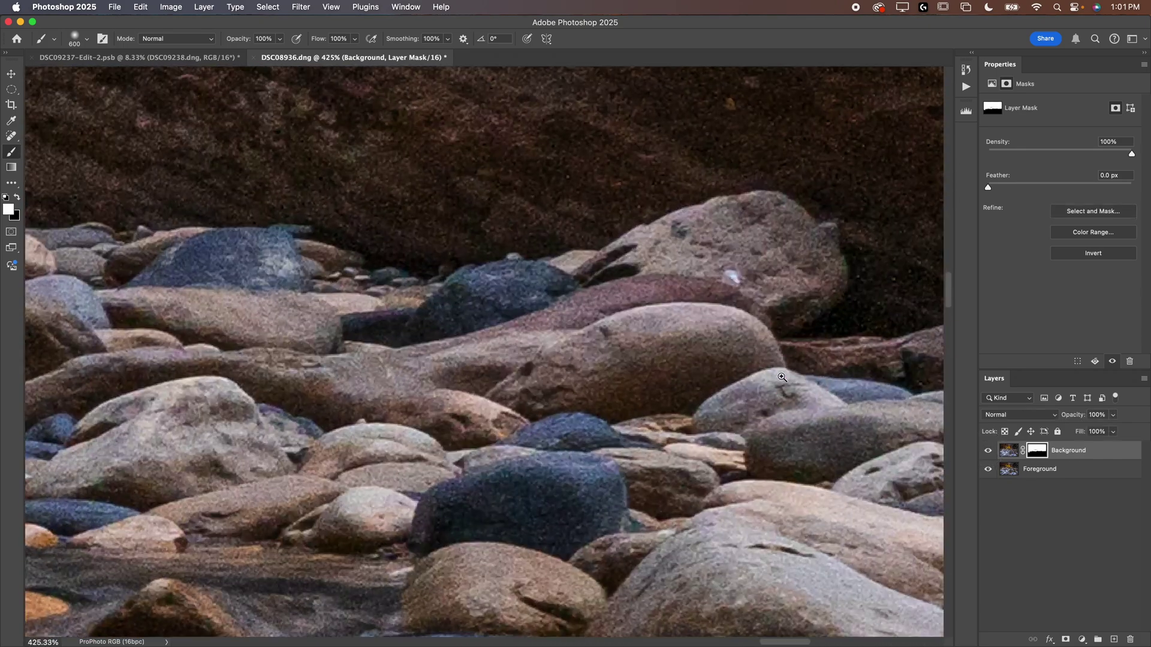
left_click(987, 454)
left_click(987, 453)
mouse_move(627, 348)
left_mouse_down()
mouse_move(585, 332)
mouse_move(602, 350)
mouse_move(570, 351)
mouse_move(605, 350)
mouse_move(545, 357)
left_mouse_up()
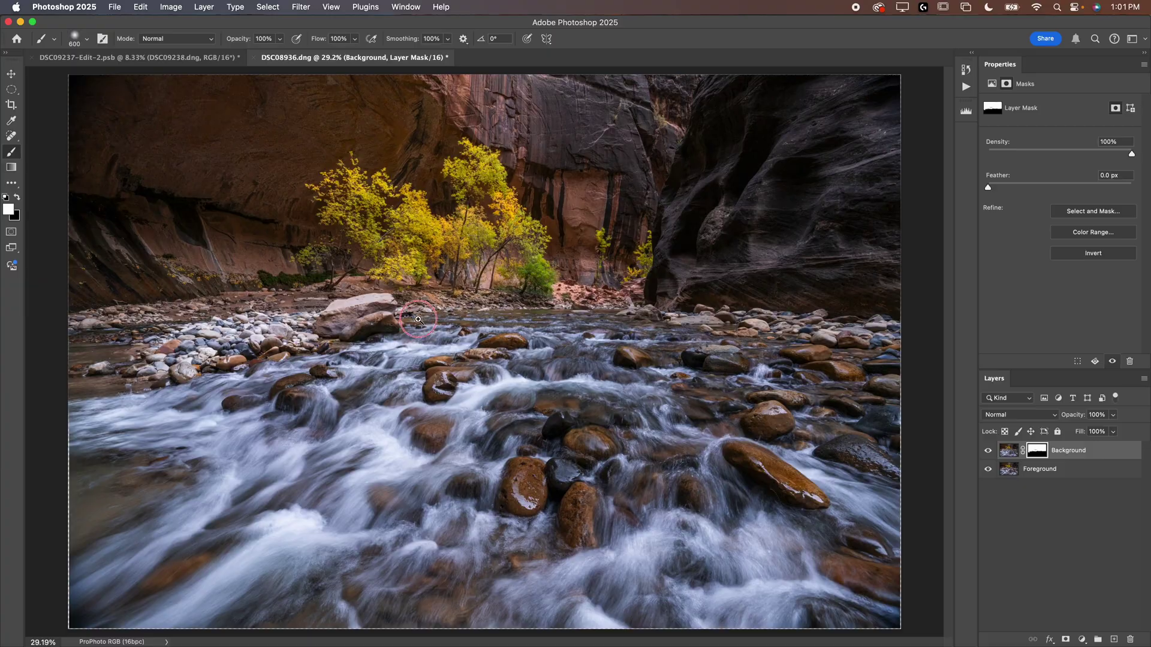
left_click_drag(462, 325, 544, 331)
left_click_drag(624, 339, 601, 345)
left_click_drag(569, 400, 430, 255)
left_click_drag(585, 439, 424, 303)
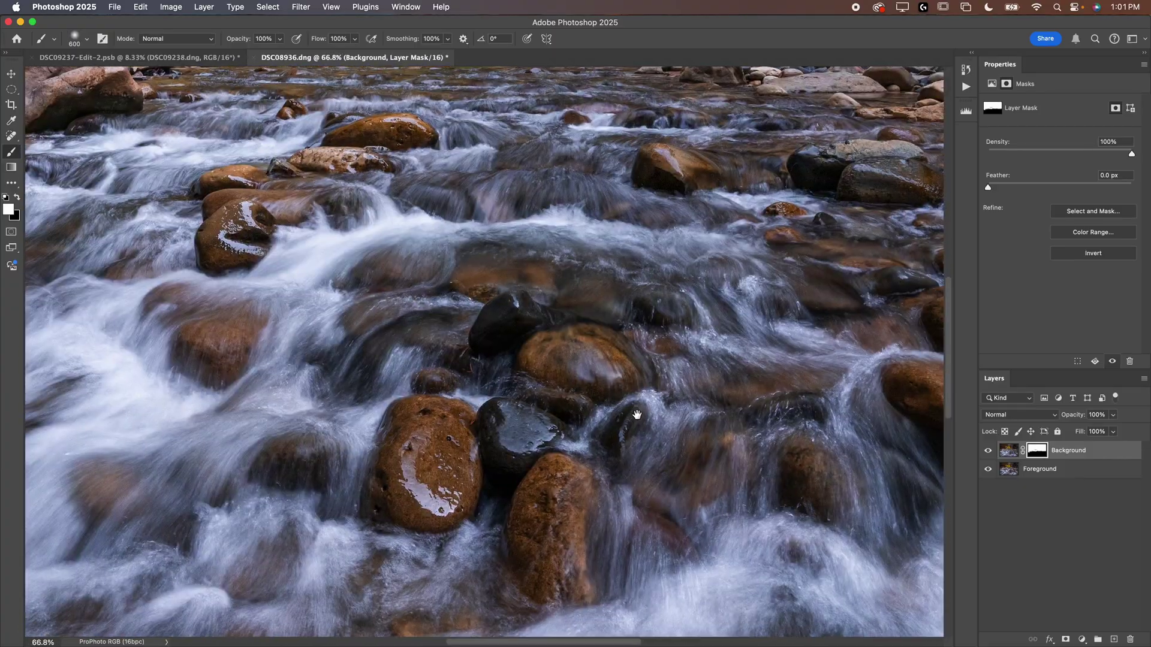
mouse_move(641, 418)
left_mouse_down()
mouse_move(511, 344)
mouse_move(591, 373)
mouse_move(570, 357)
mouse_move(520, 348)
left_mouse_up()
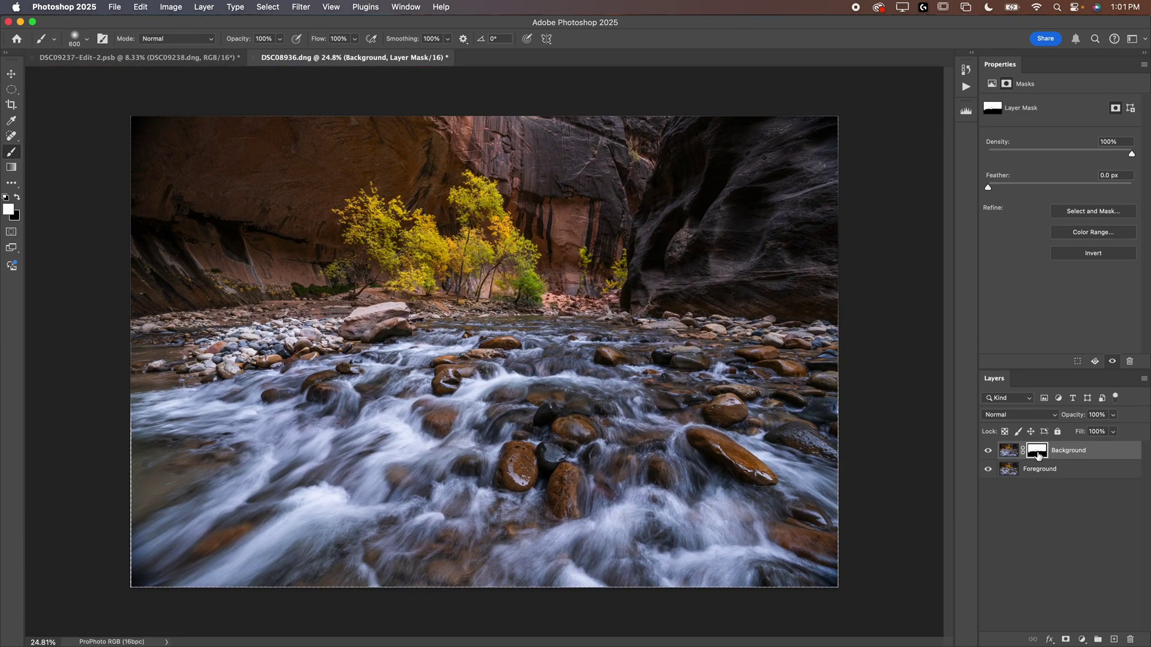
left_click(1041, 456, "alt")
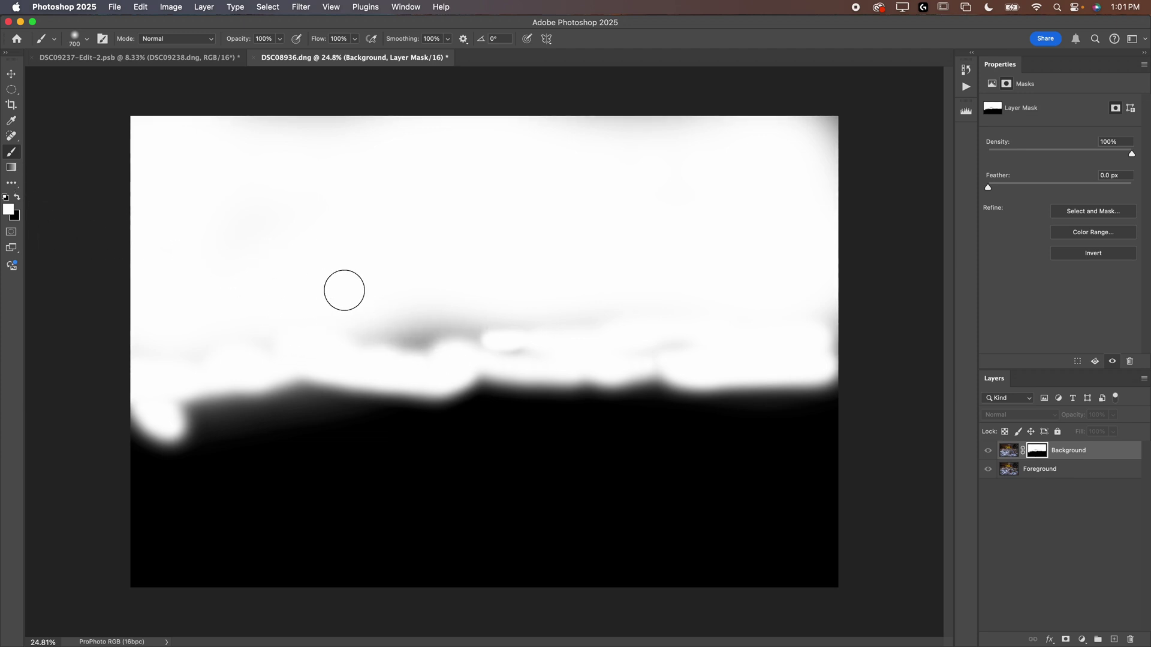
- Whiten the grey horizon smudges in the Background mask with a 1000 px brush, then view the composite
key("bracketright")
key("bracketright")
key("bracketright")
mouse_move(406, 332)
left_mouse_down()
mouse_move(462, 330)
mouse_move(421, 336)
left_mouse_up()
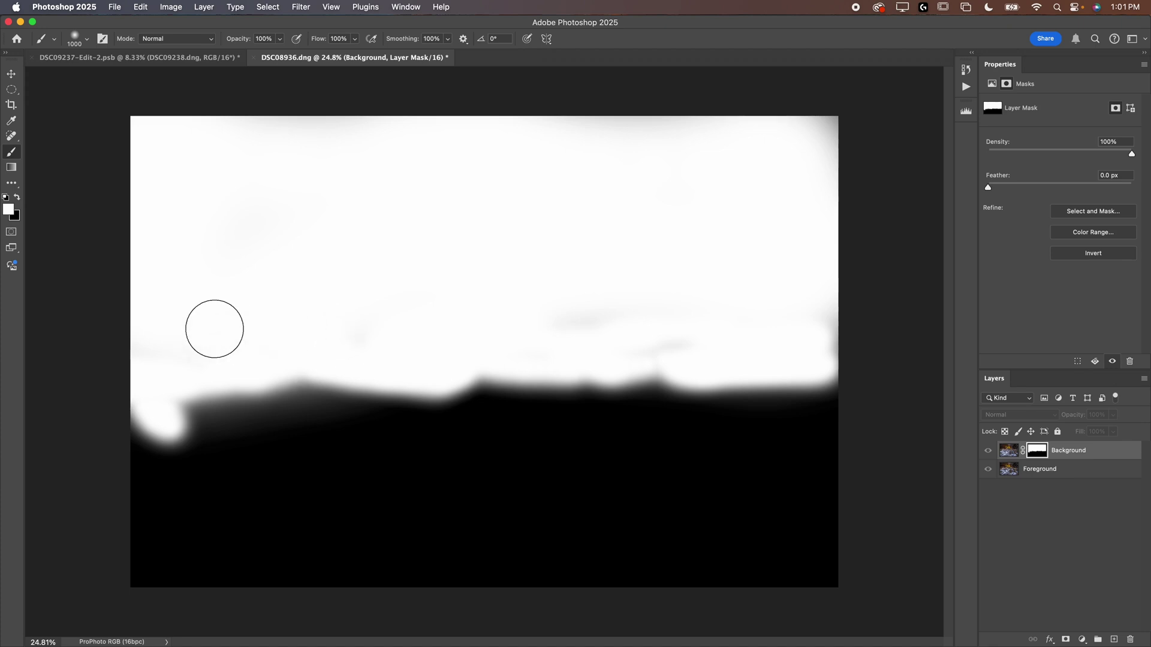
mouse_move(215, 330)
left_mouse_down()
mouse_move(75, 369)
mouse_move(411, 295)
mouse_move(616, 301)
mouse_move(563, 332)
mouse_move(696, 338)
mouse_move(848, 322)
mouse_move(623, 295)
mouse_move(585, 265)
mouse_move(852, 156)
mouse_move(812, 118)
mouse_move(770, 135)
mouse_move(216, 164)
mouse_move(134, 119)
left_mouse_up()
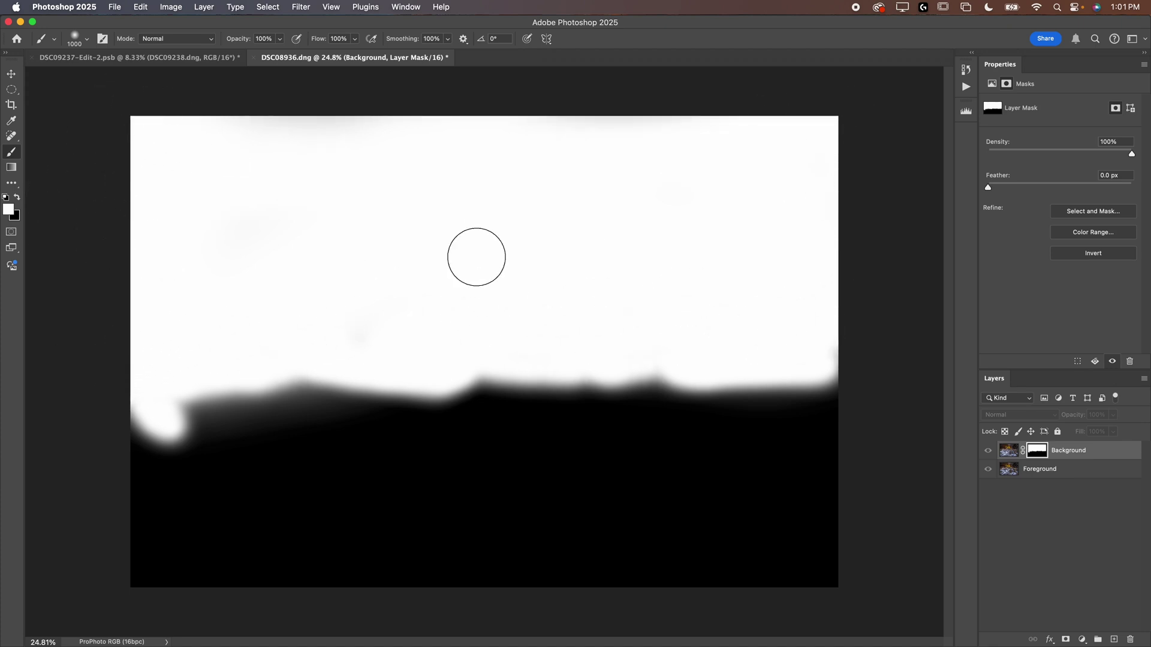
left_click(1009, 453)
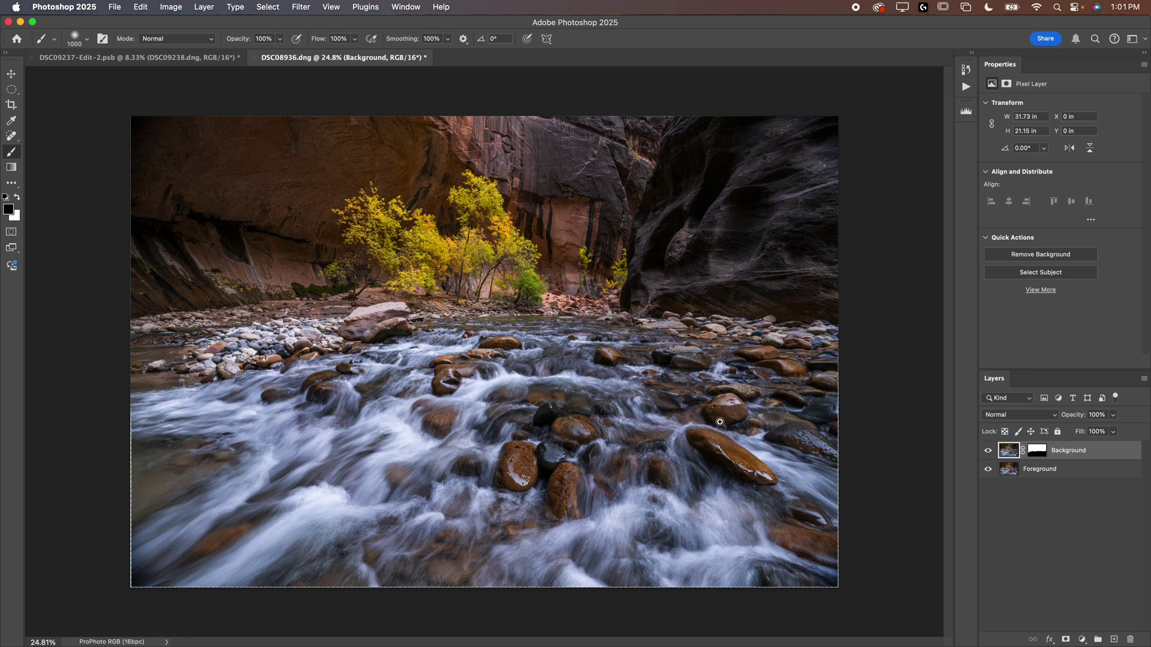
scroll(732, 423, "up", 3)
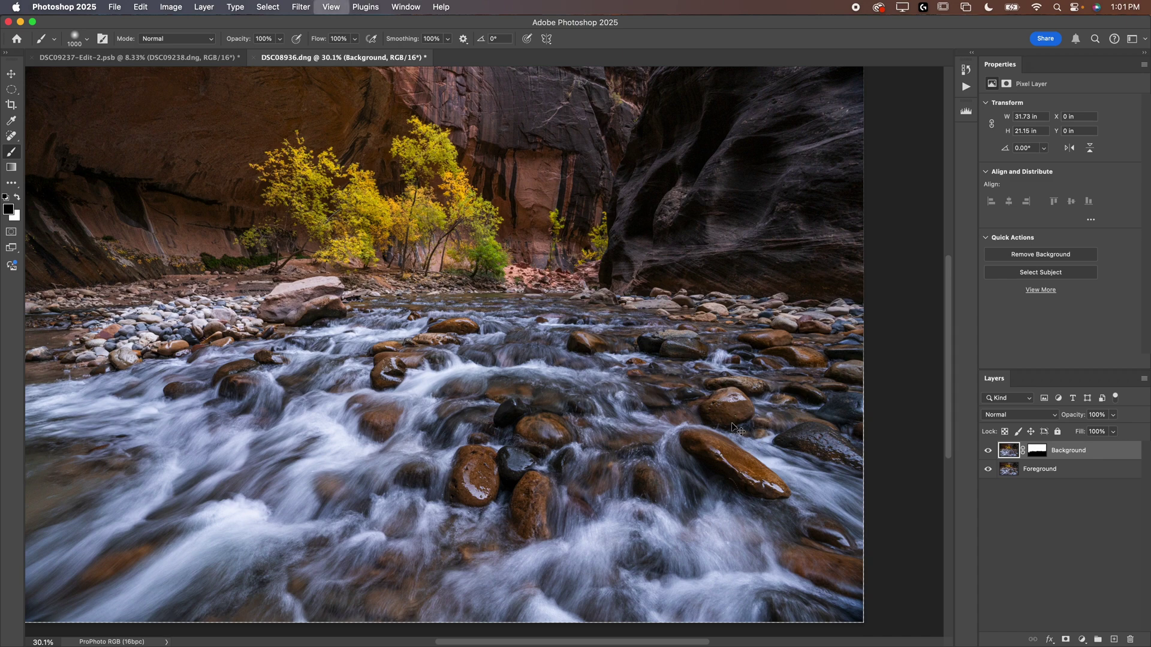
scroll(732, 424, "down", 1)
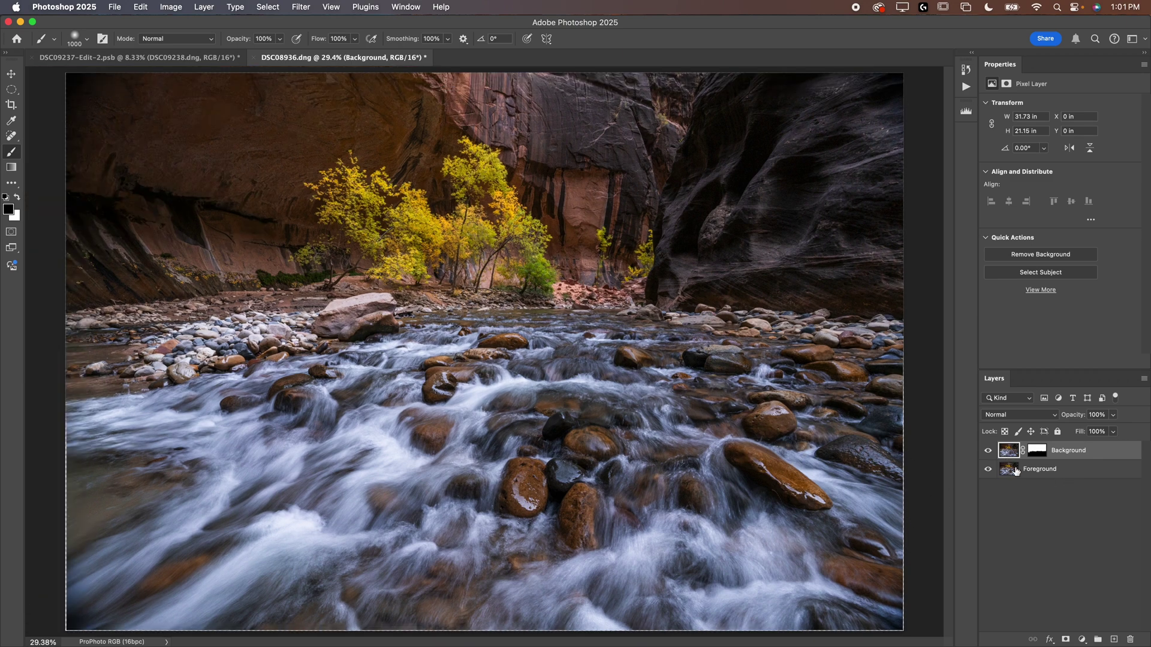
- In DSC09237-Edit-2.psb, compare skies by toggling DSC09238.dng, then fade that layer to 89% opacity
left_click(186, 58)
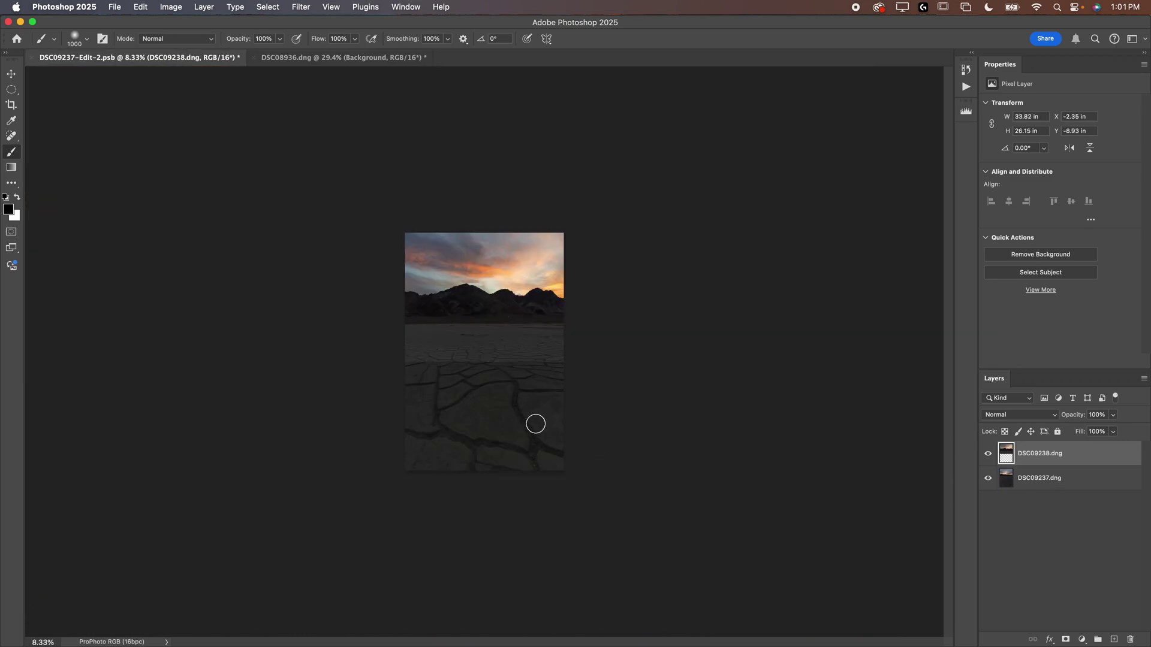
key("super+0")
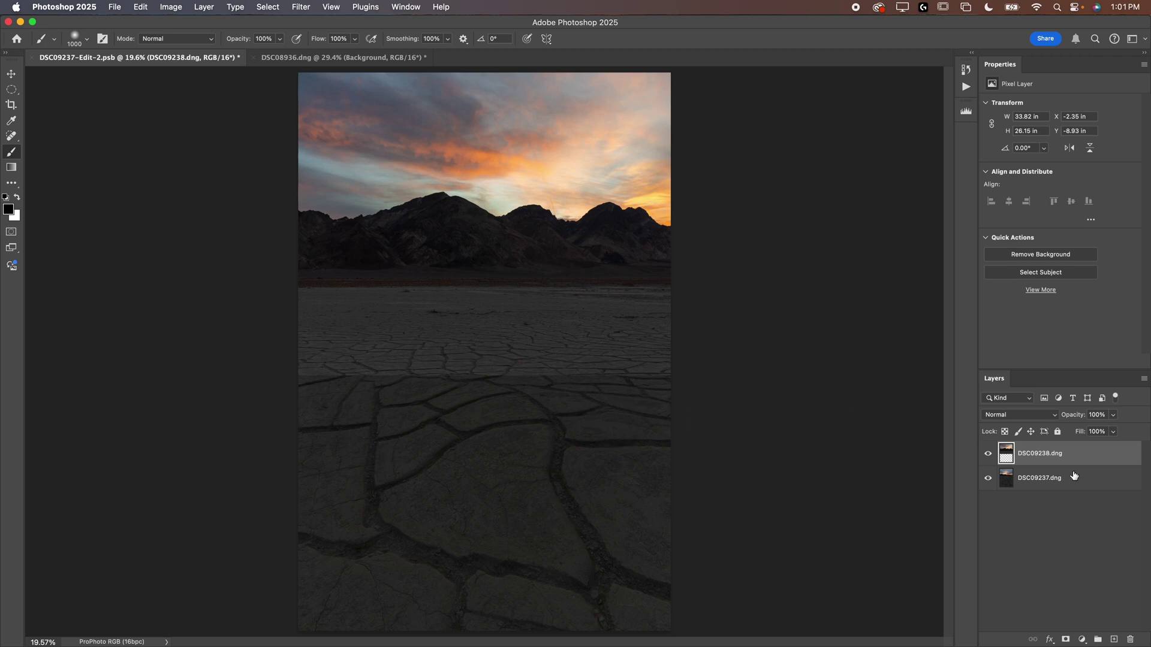
left_click(989, 454)
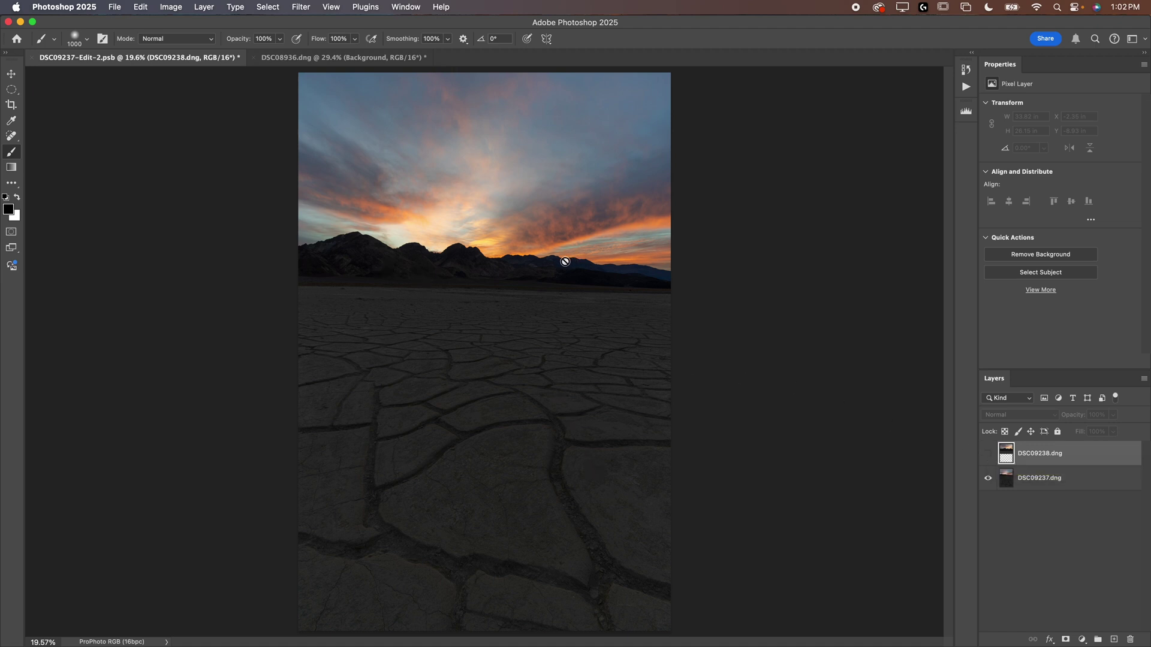
left_click(988, 455)
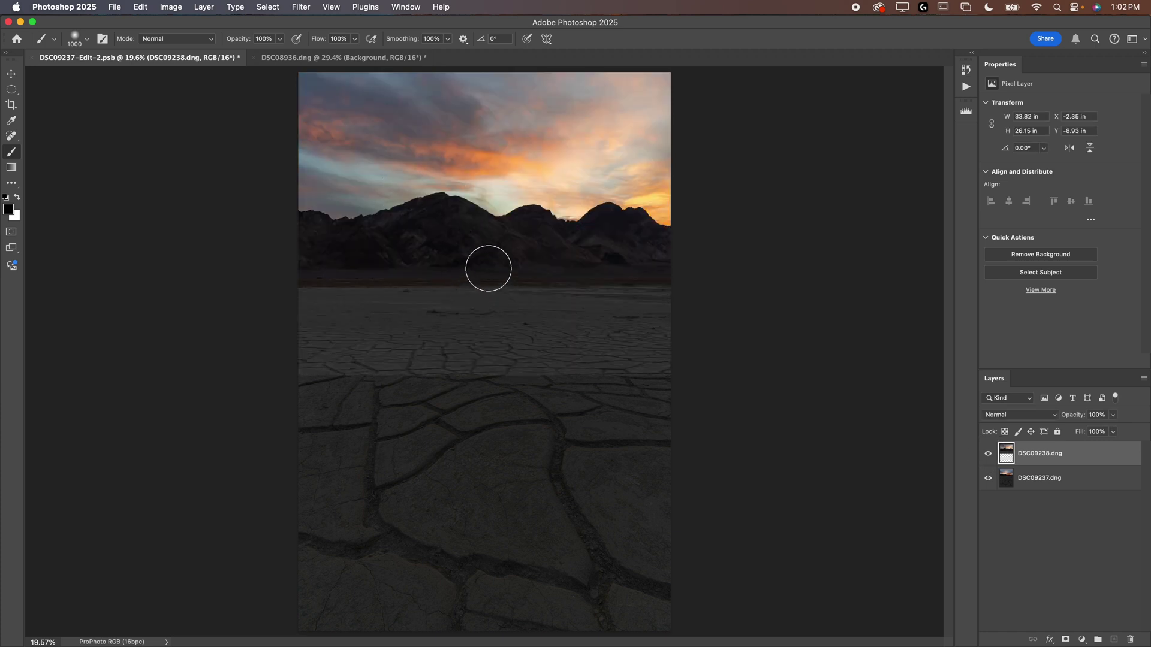
left_click(988, 454)
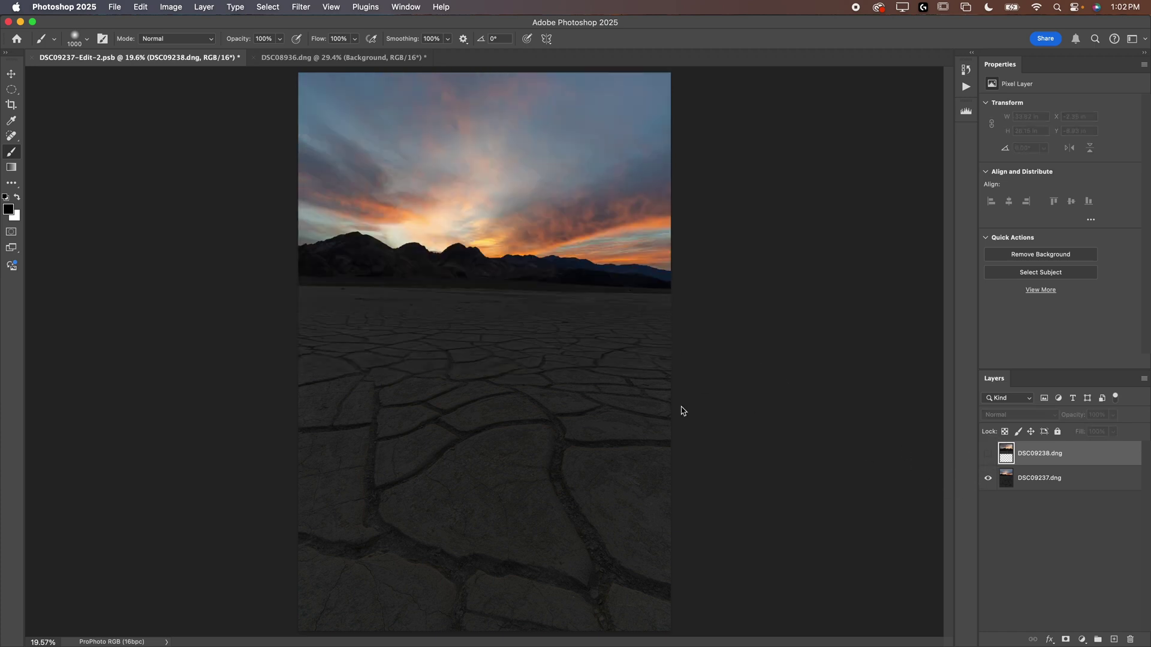
left_click(988, 455)
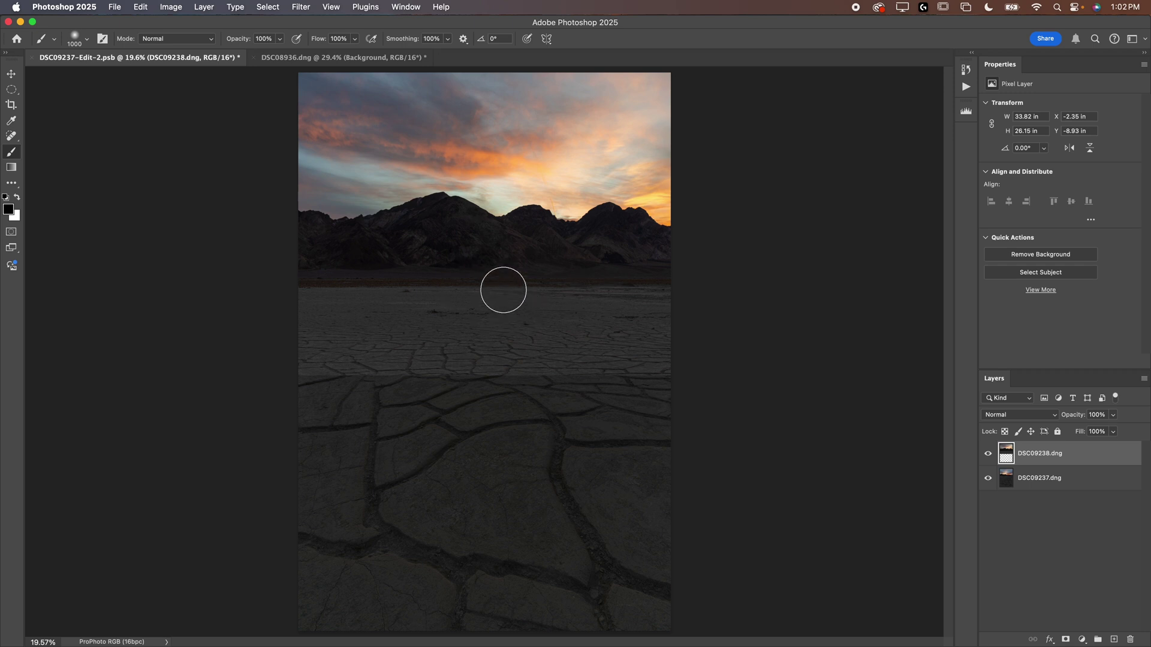
left_click(987, 454)
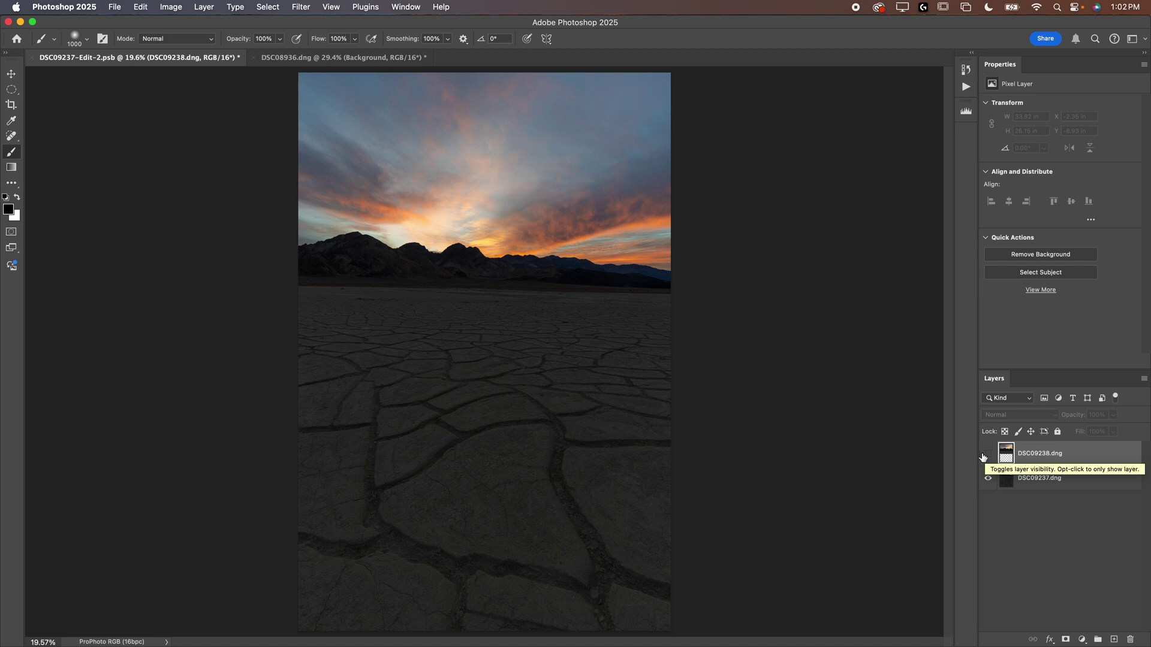
left_click(985, 455)
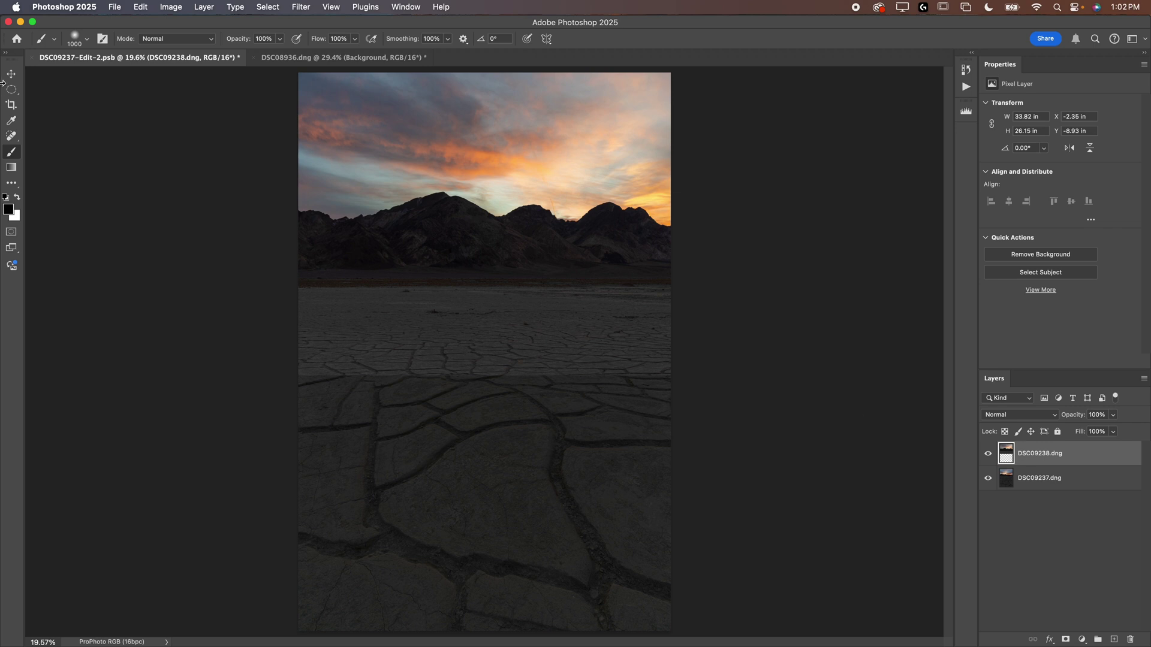
left_click_drag(1073, 419, 1068, 420)
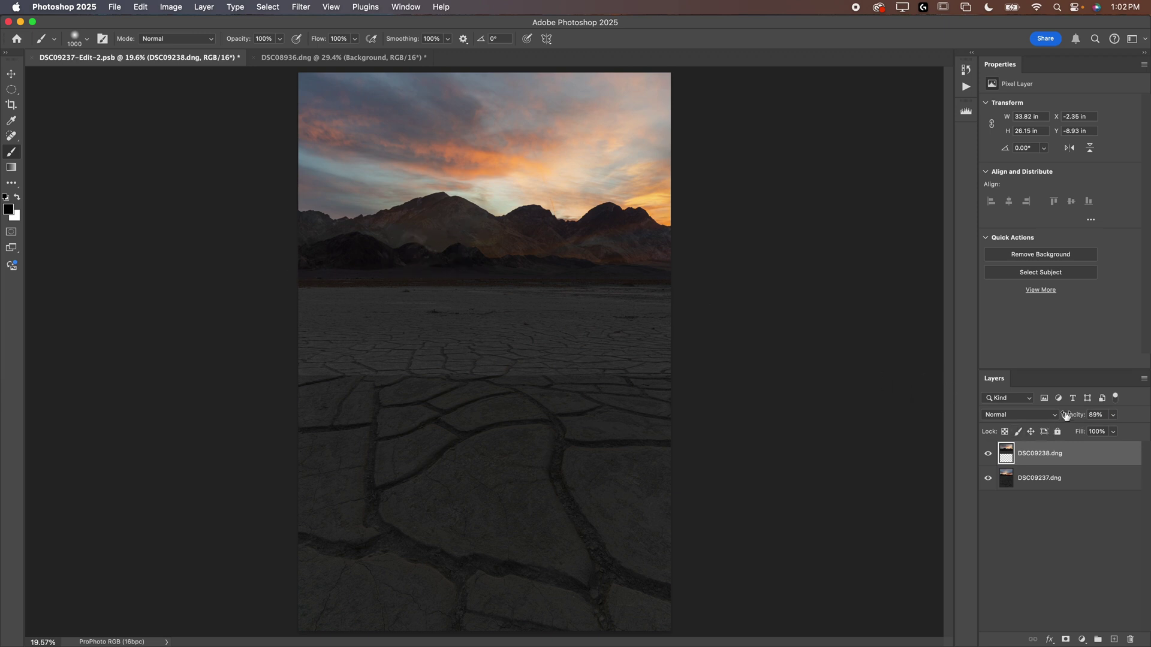
- Fade DSC09238.dng to 50% and shift it left and slightly down with the Move tool
left_click_drag(1059, 417, 1051, 419)
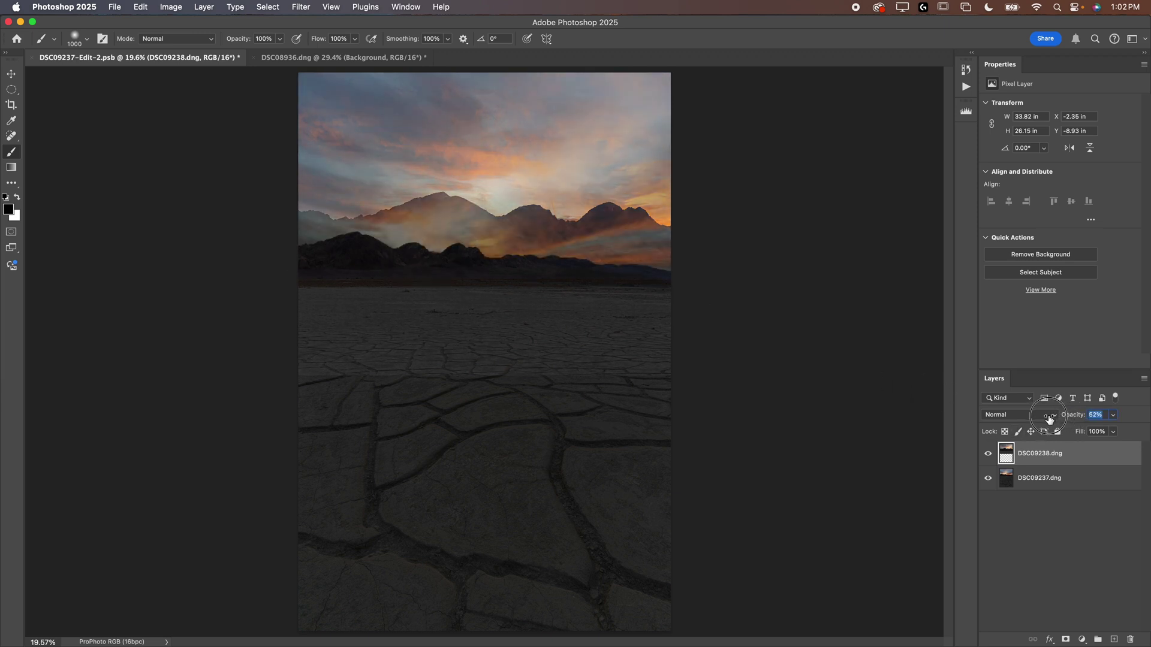
left_click(11, 76)
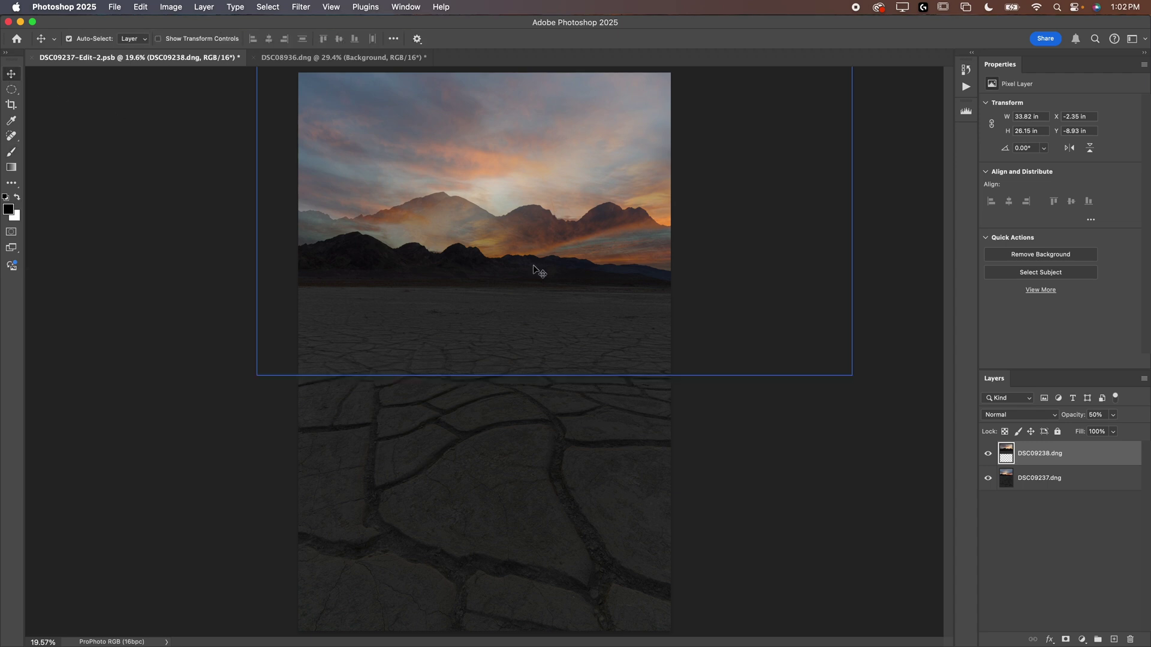
left_click_drag(554, 280, 782, 389)
- Align DSC09238.dng's mountains to the horizon at X -5.41 in, Y -8.92 in, and restore 100% opacity
key("super")
left_click_drag(383, 291, 476, 299)
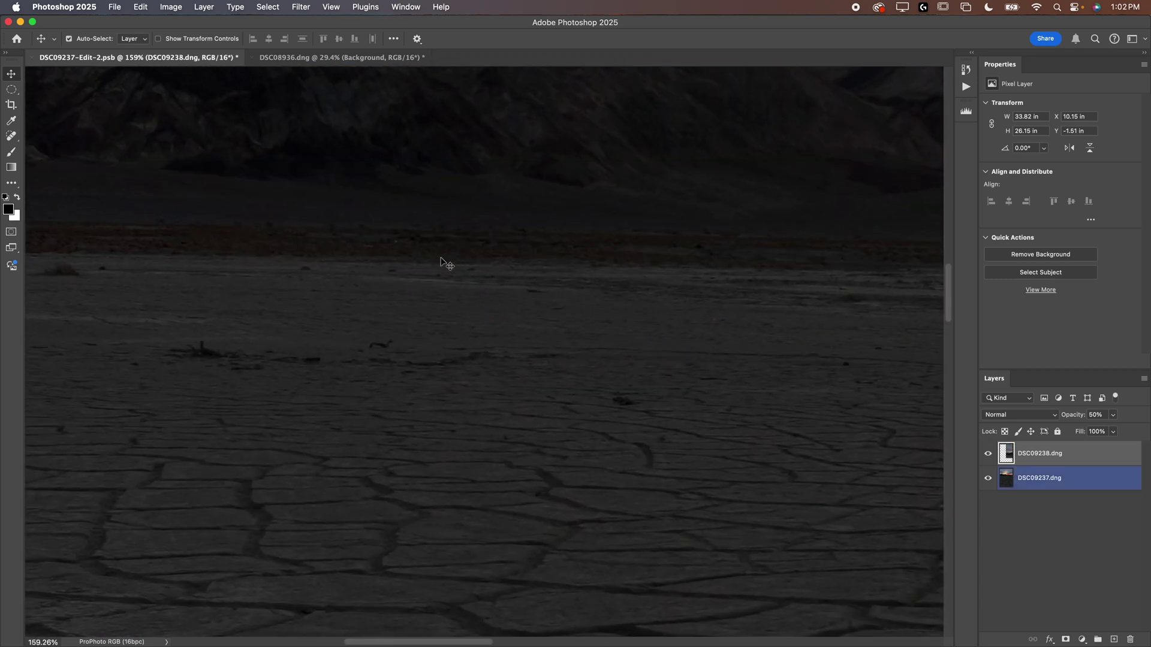
left_click(477, 279)
key("super+0")
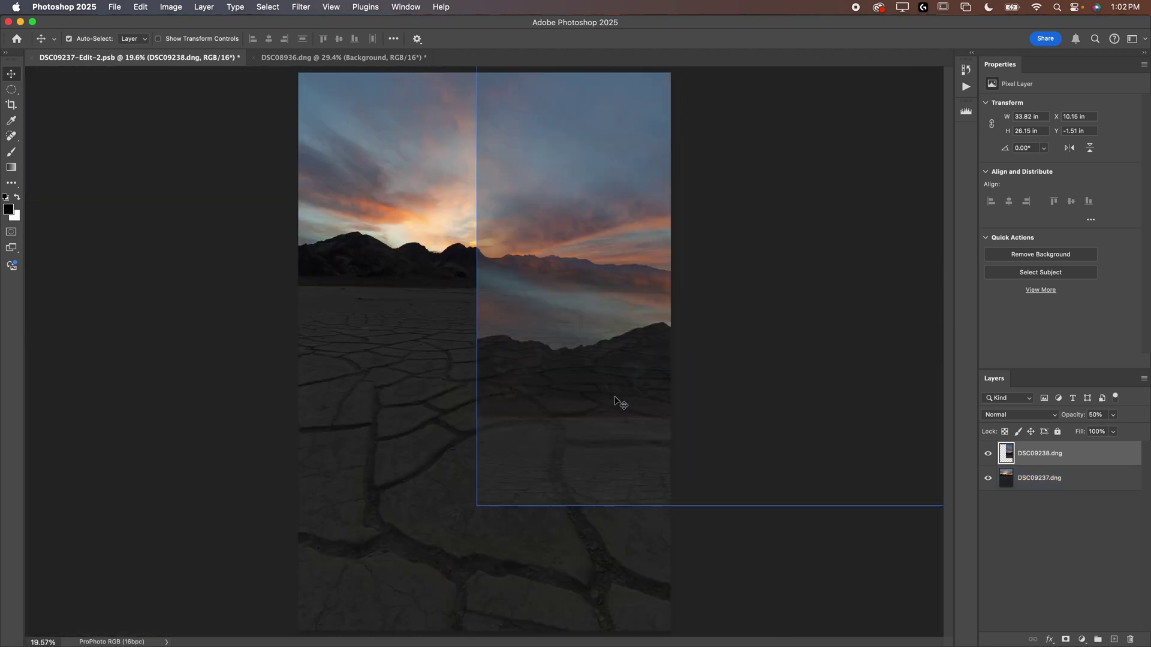
left_click_drag(625, 420, 423, 323)
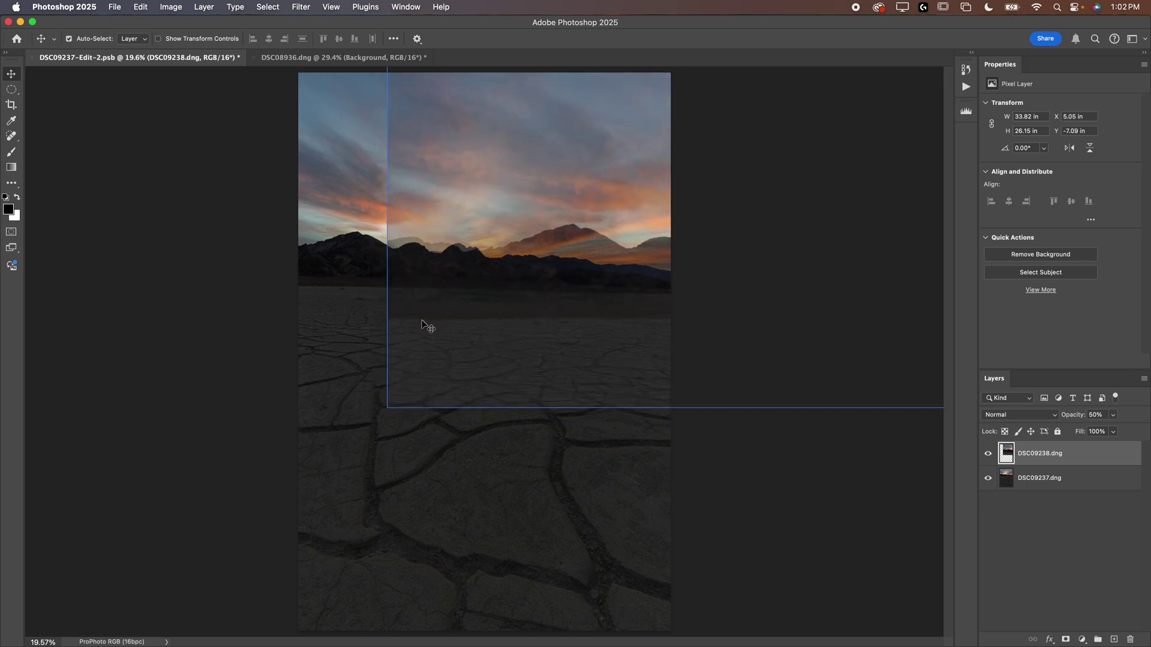
scroll(414, 324, "up", 5)
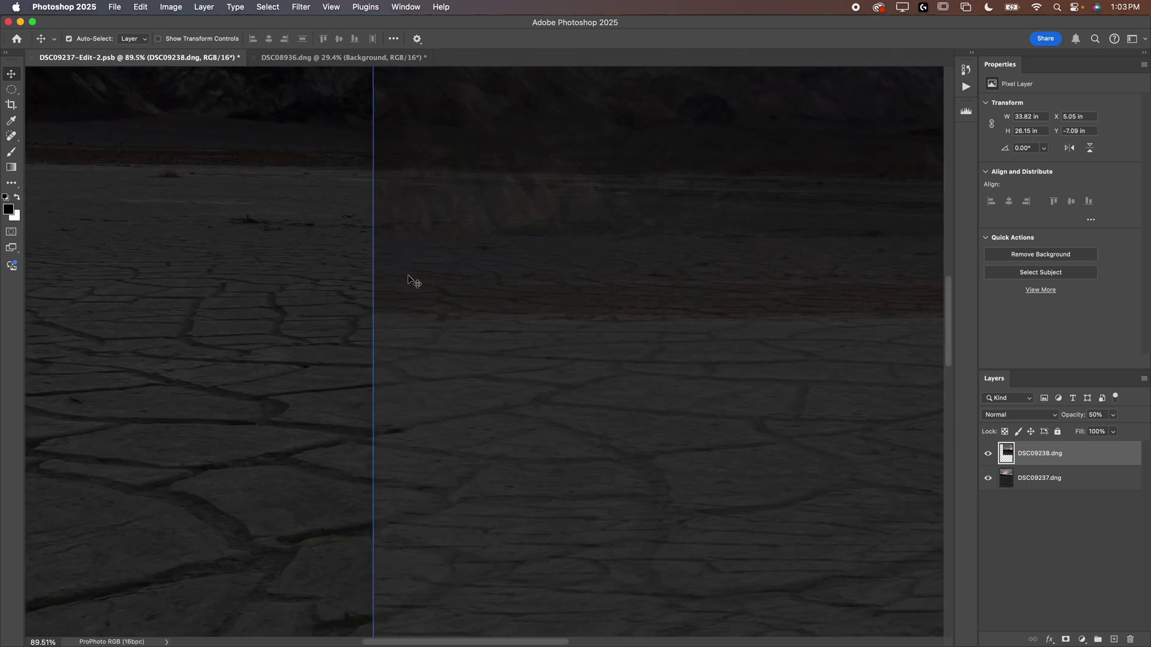
scroll(433, 302, "down", 5)
left_click_drag(488, 301, 367, 297)
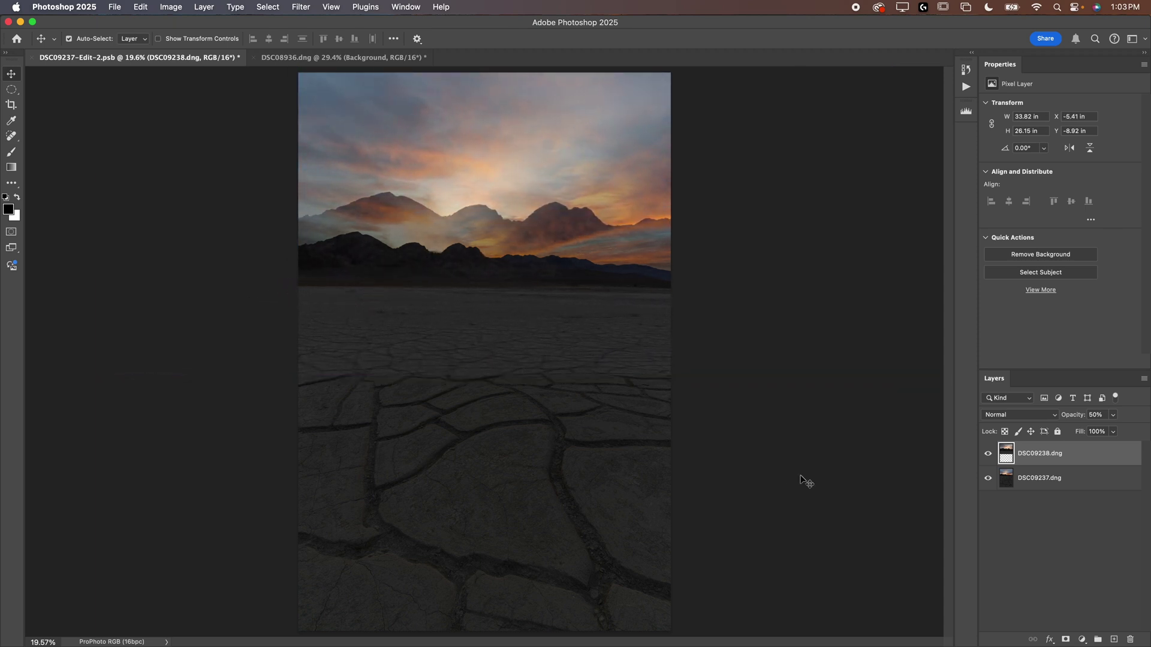
left_click_drag(1071, 416, 1109, 419)
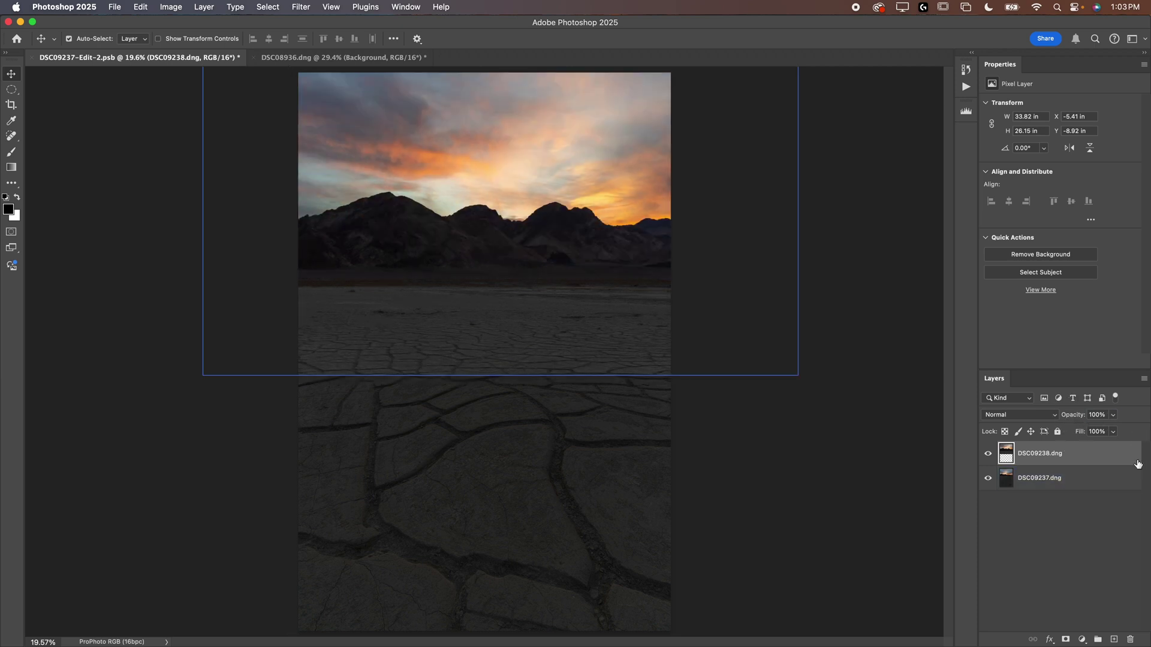
- Adjust the zoom to fit the Death Valley composite and select the Brush tool
key("super+minus")
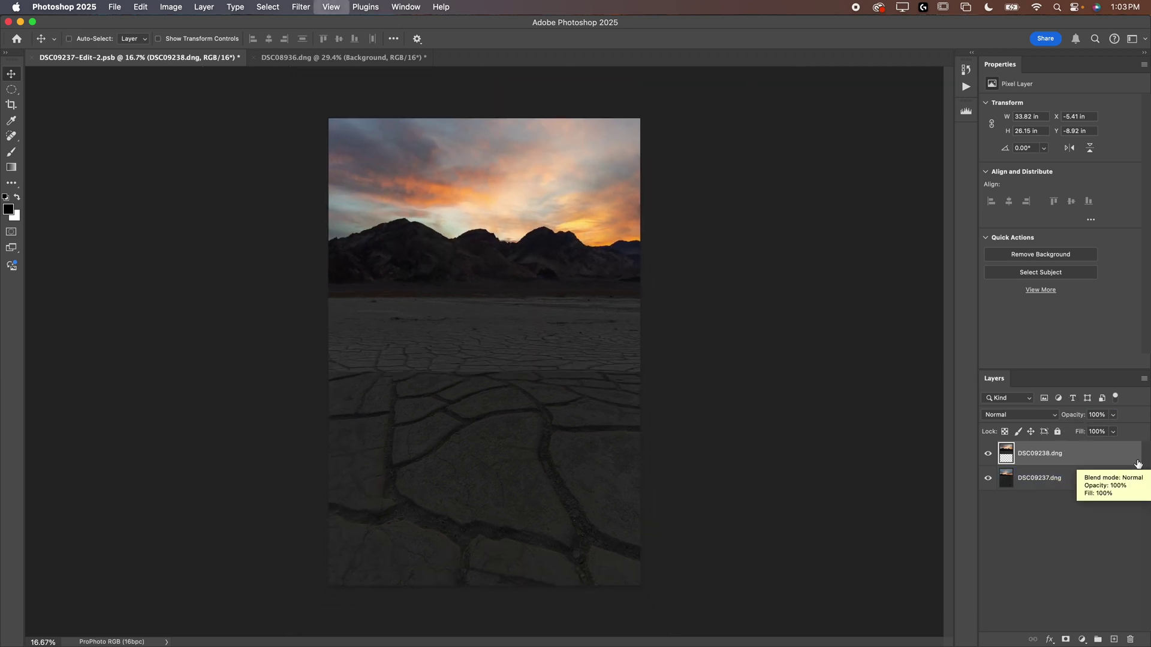
key("super+minus")
key("super+plus")
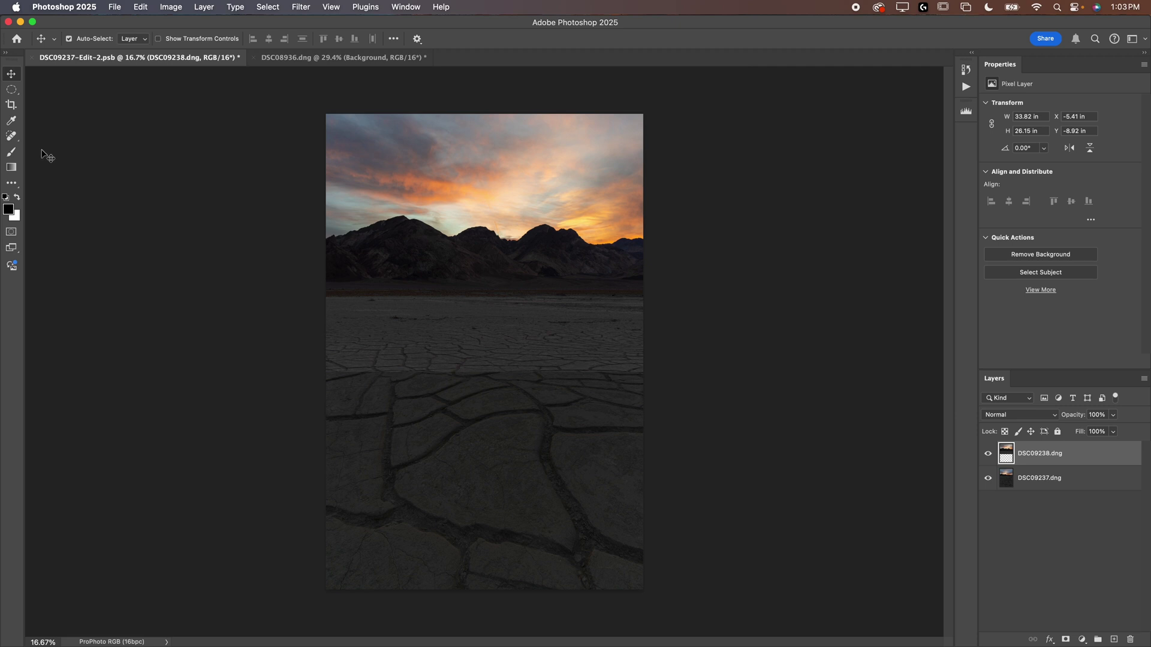
left_click(11, 152)
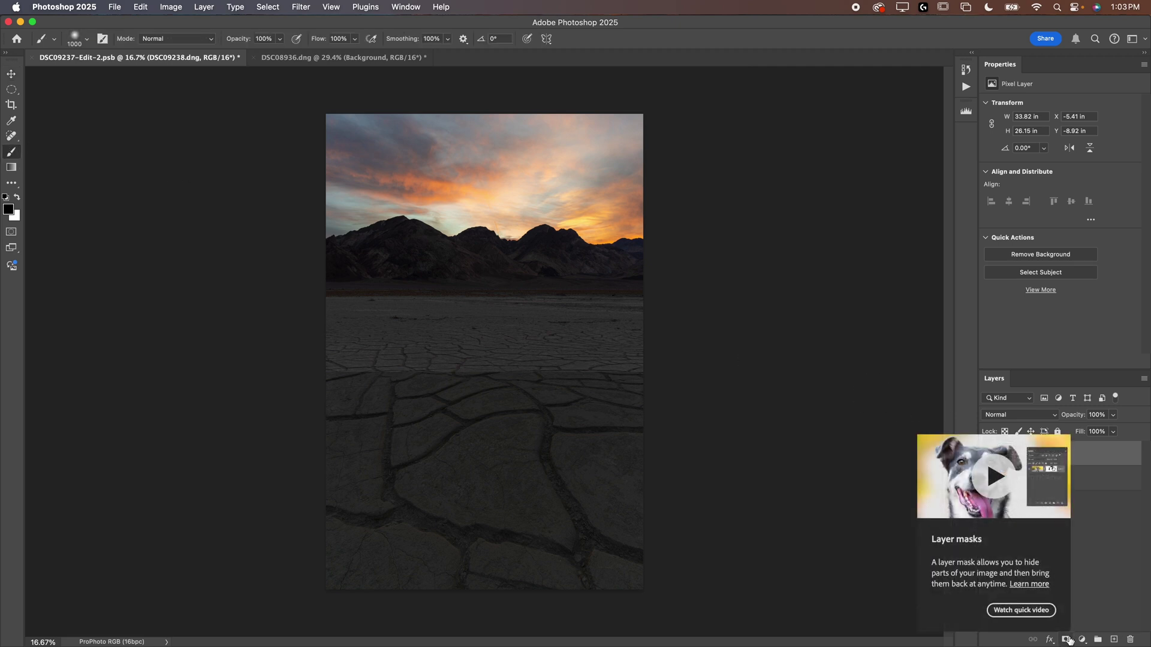
- Add a white layer mask to DSC09238.dng and enlarge the brush to about 1900 px
left_click(1070, 639)
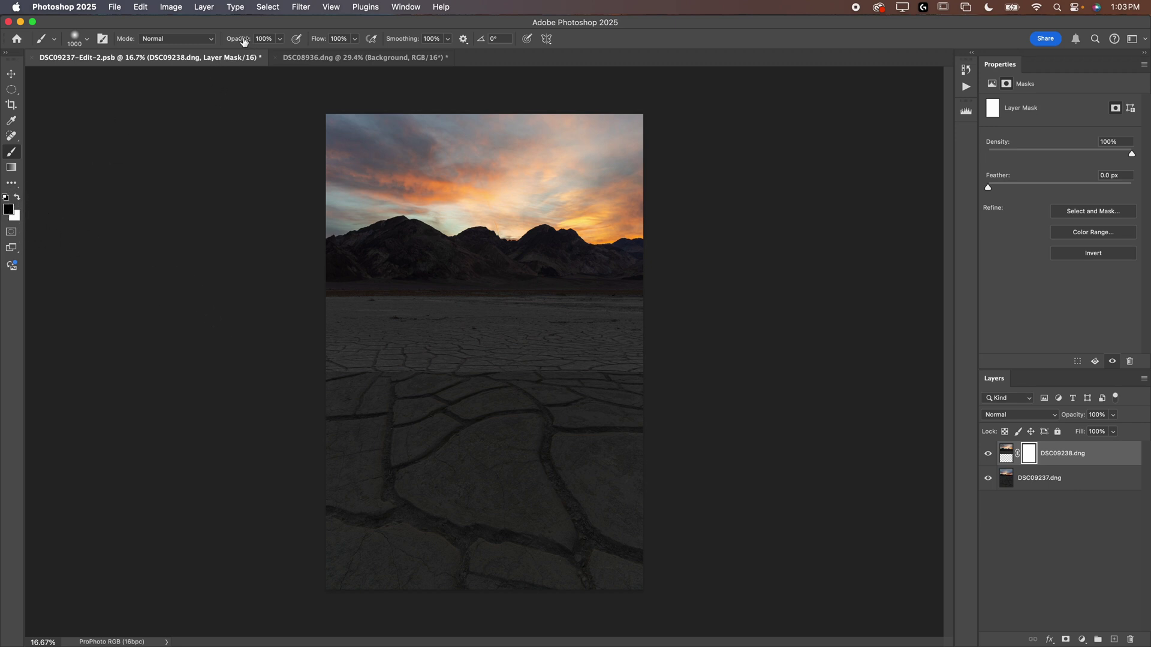
left_click(88, 40)
left_click(88, 42)
key("bracketright")
key("bracketright")
key("bracketright")
key("bracketright")
key("bracketright")
key("bracketright")
key("bracketright")
key("bracketright")
key("bracketright")
key("bracketright")
key("bracketright")
key("bracketright")
key("bracketright")
key("bracketright")
key("bracketright")
key("bracketright")
key("bracketright")
key("bracketright")
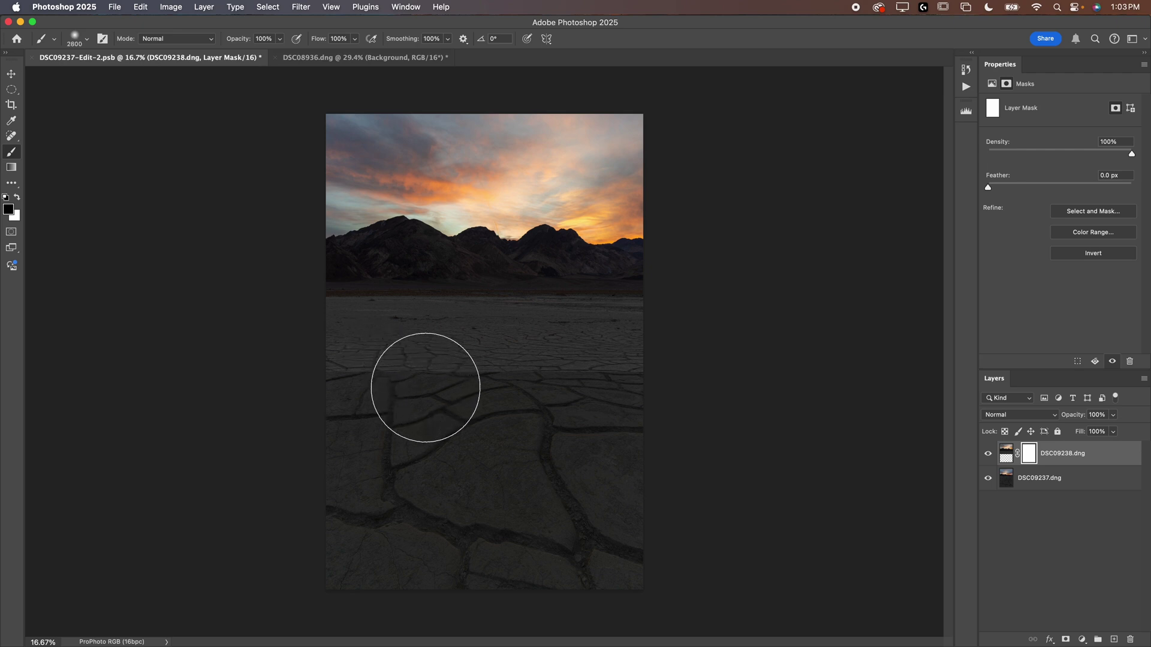
key("bracketright")
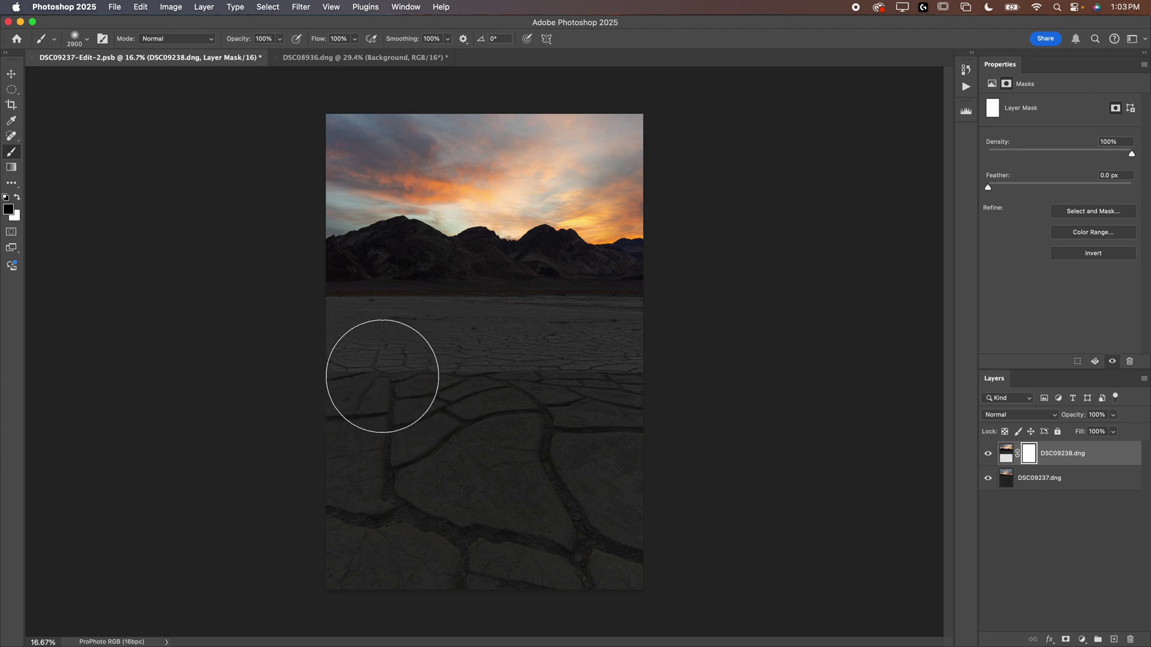
- Mask out the upper layer's ground across the mud band, then shrink the brush to 1100 px, 0% hardness
left_click_drag(383, 380, 681, 390)
left_click_drag(413, 359, 469, 367)
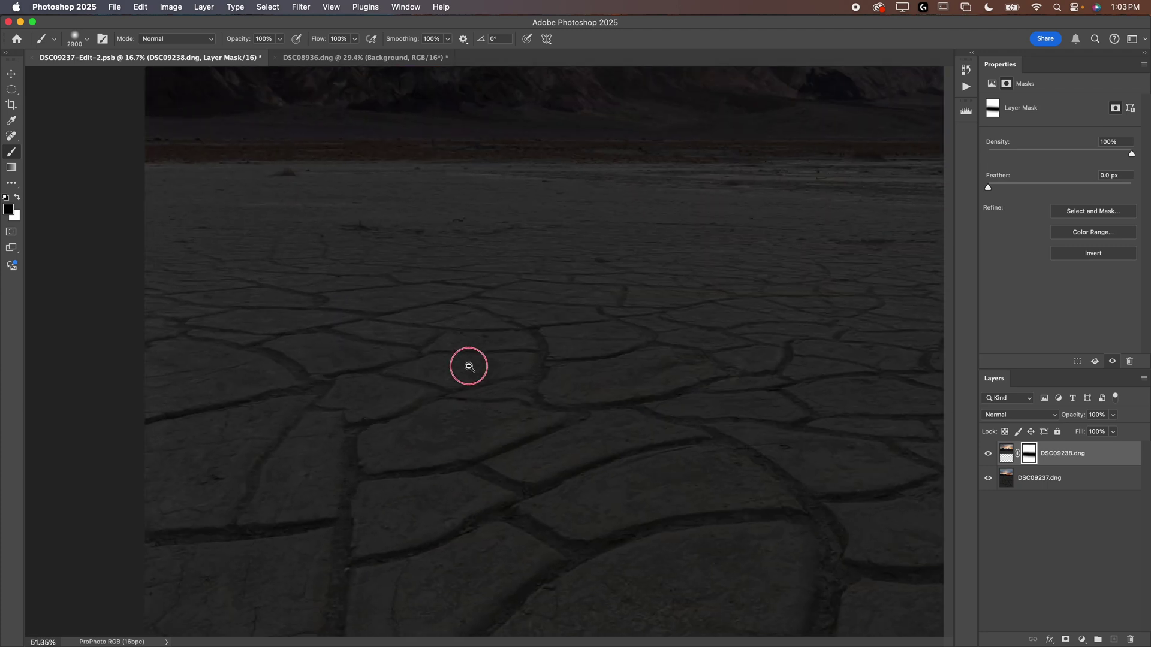
key("bracketleft")
key("bracketleft")
key("bracketleft")
key("bracketleft")
key("bracketleft")
key("bracketleft")
key("bracketleft")
key("bracketleft")
key("bracketleft")
key("bracketleft")
key("bracketleft")
key("bracketleft")
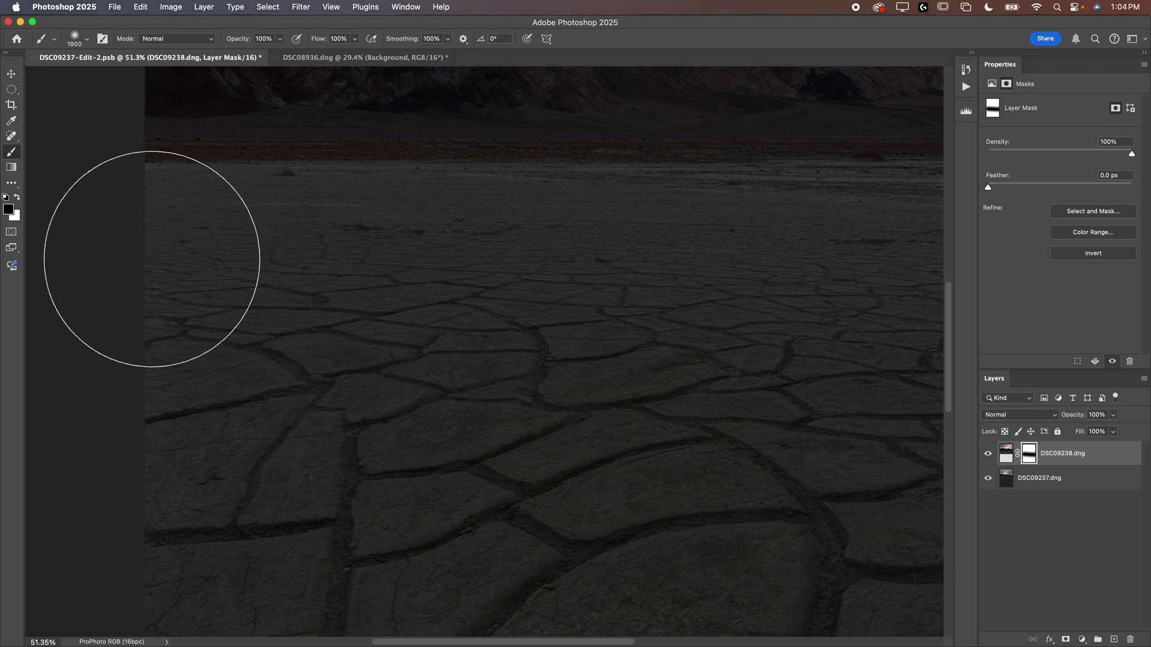
scroll(602, 295, "up", 3)
scroll(602, 295, "left", 3)
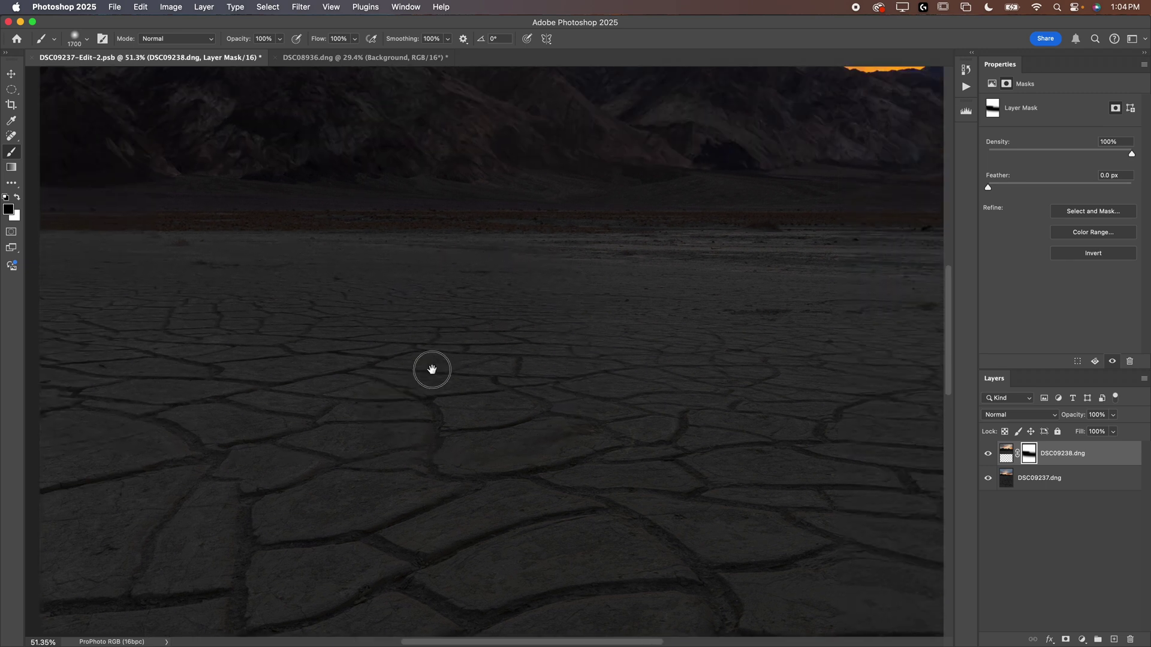
scroll(673, 348, "right", 5)
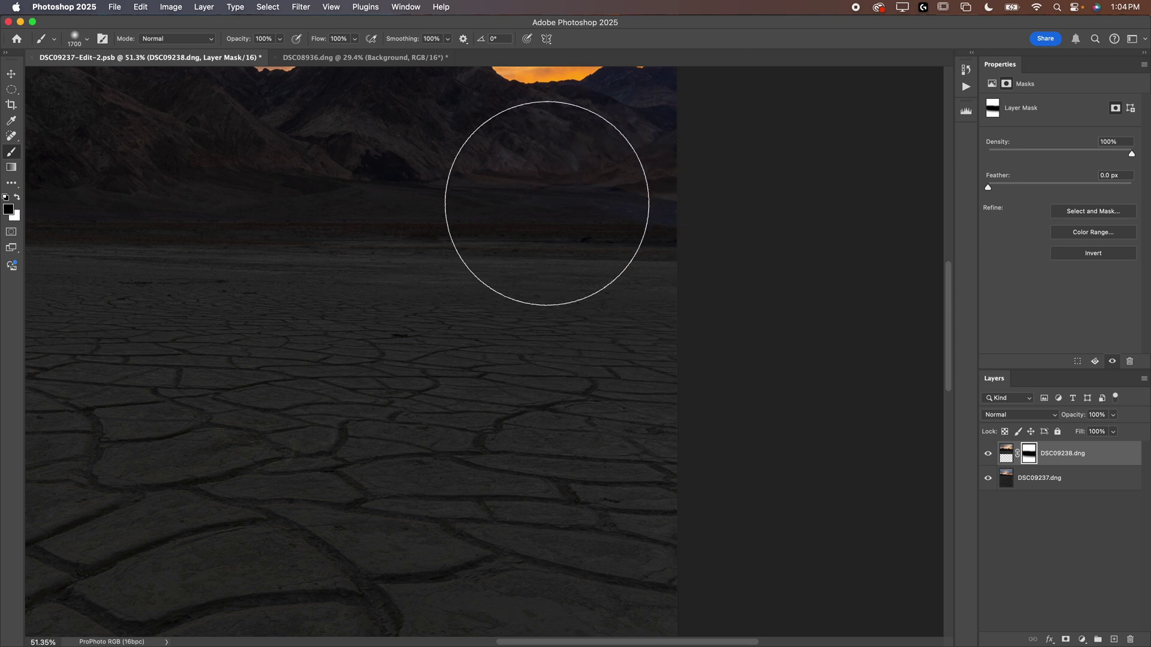
scroll(666, 334, "left", 5)
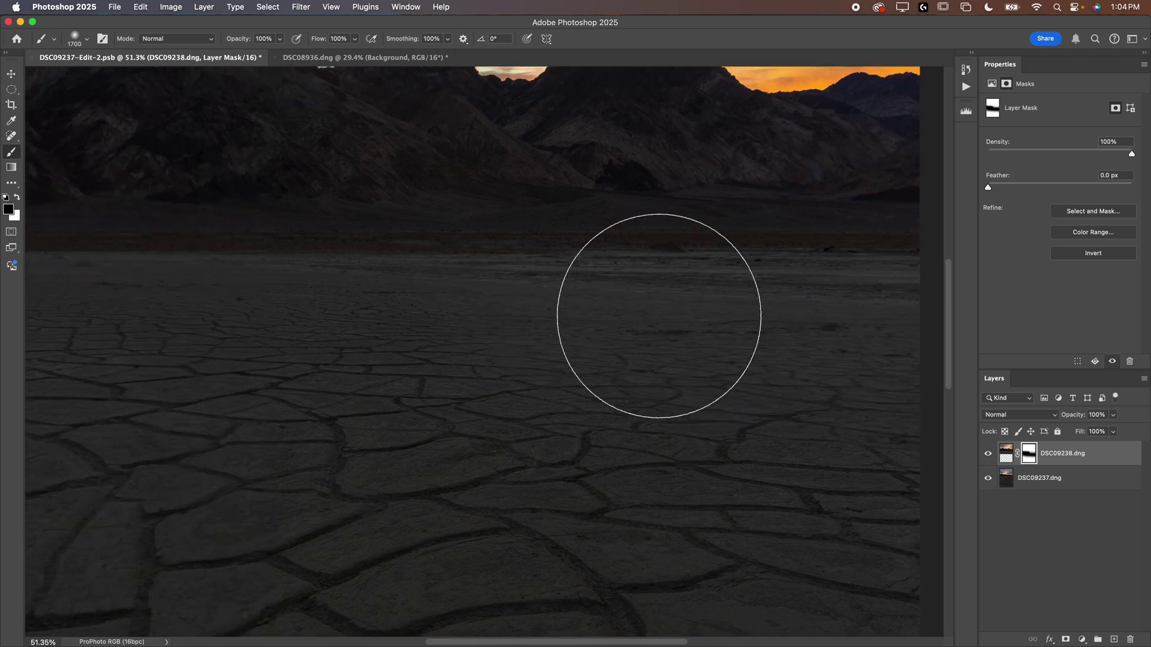
scroll(721, 326, "left", 5)
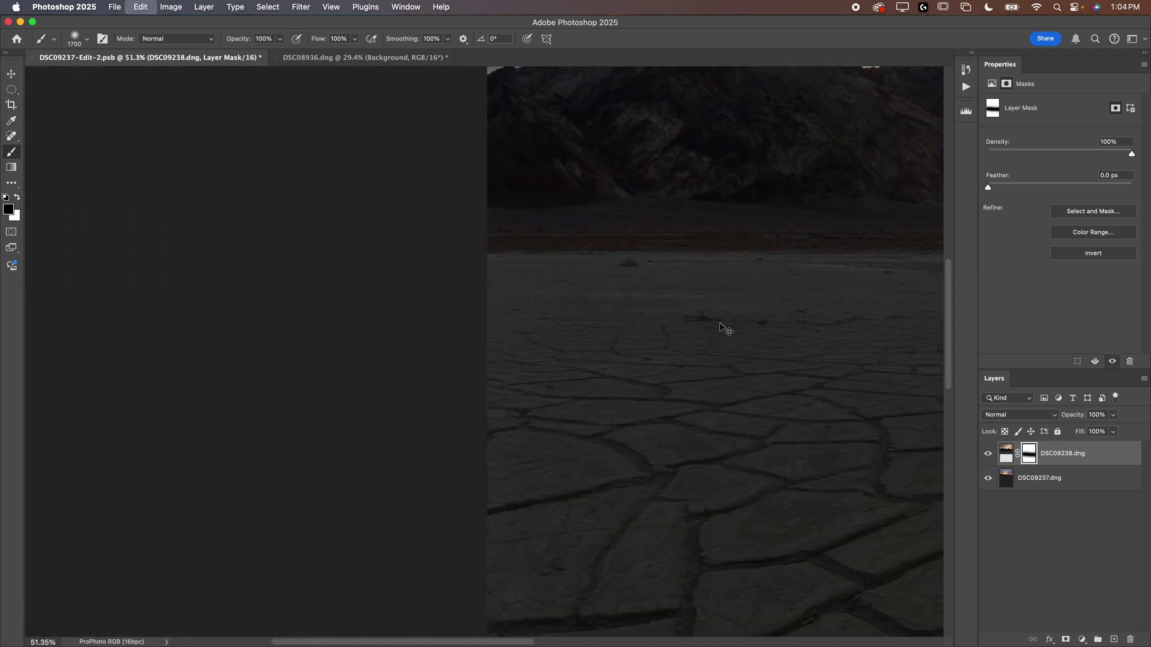
scroll(719, 329, "right", 5)
key("bracketleft")
key("bracketleft")
key("bracketleft")
key("bracketleft")
key("bracketleft")
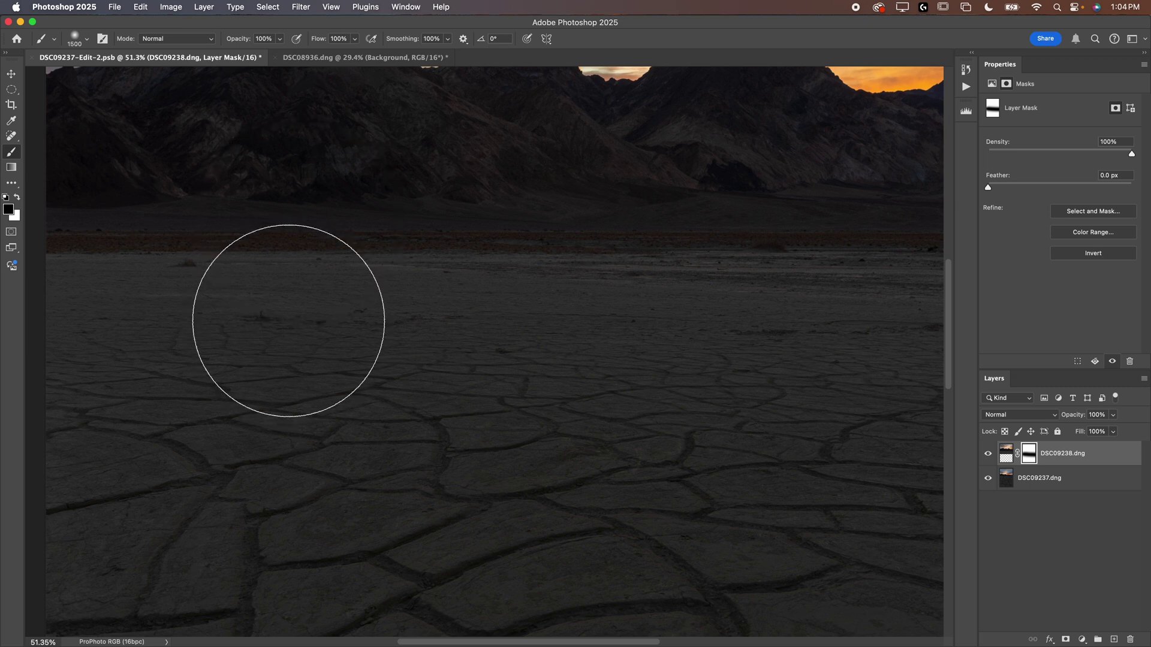
left_click(86, 39)
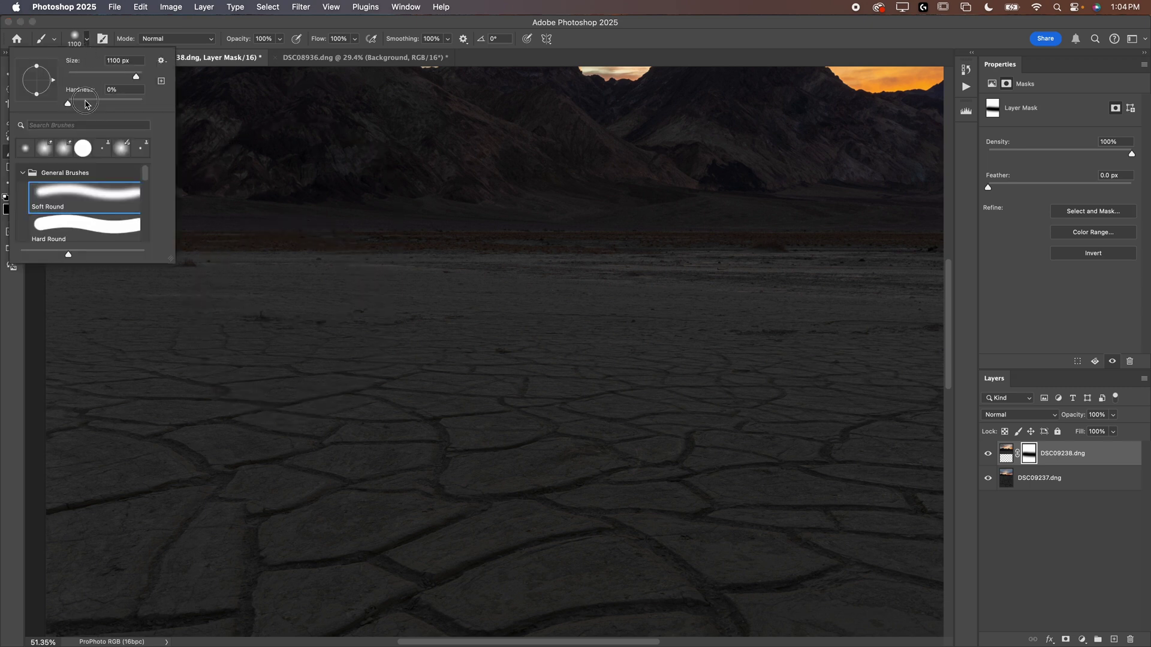
- Zoom to the left end of the horizon and set the brush to paint white at 250 px
left_click(87, 40)
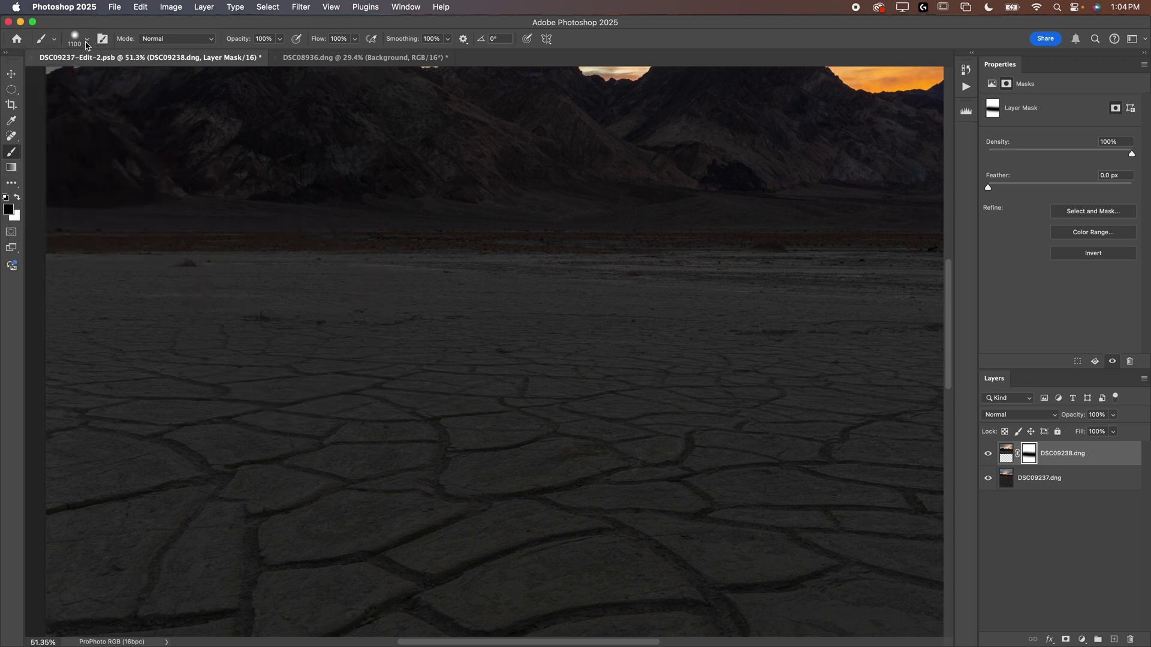
key("super+minus")
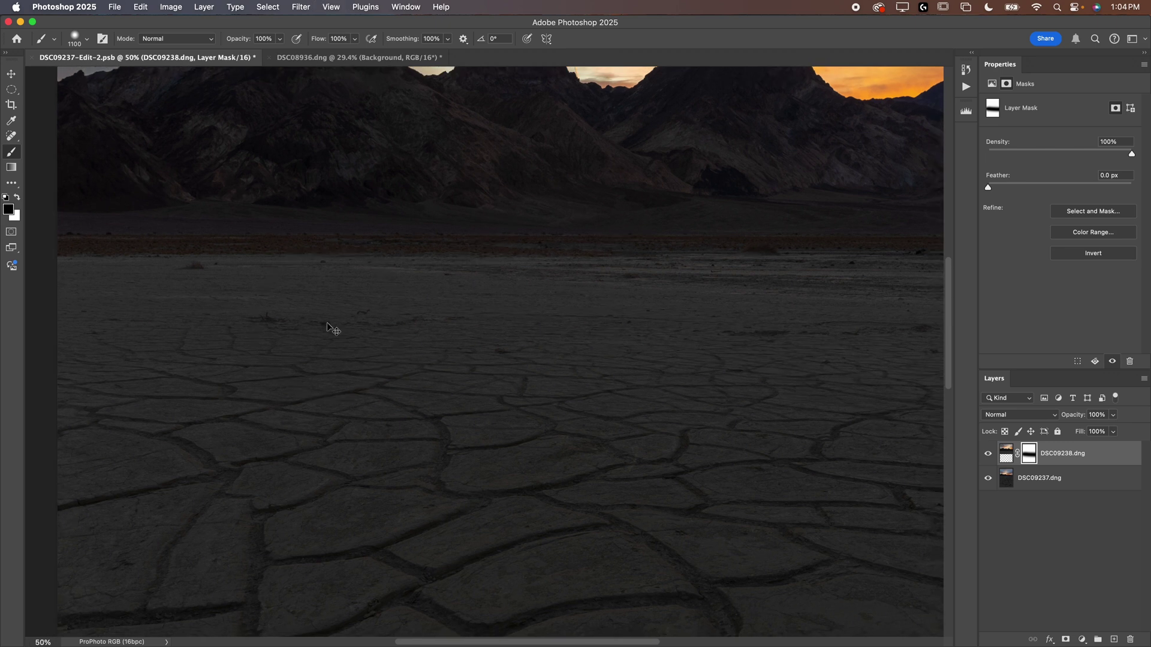
key("super+minus")
key("bracketright")
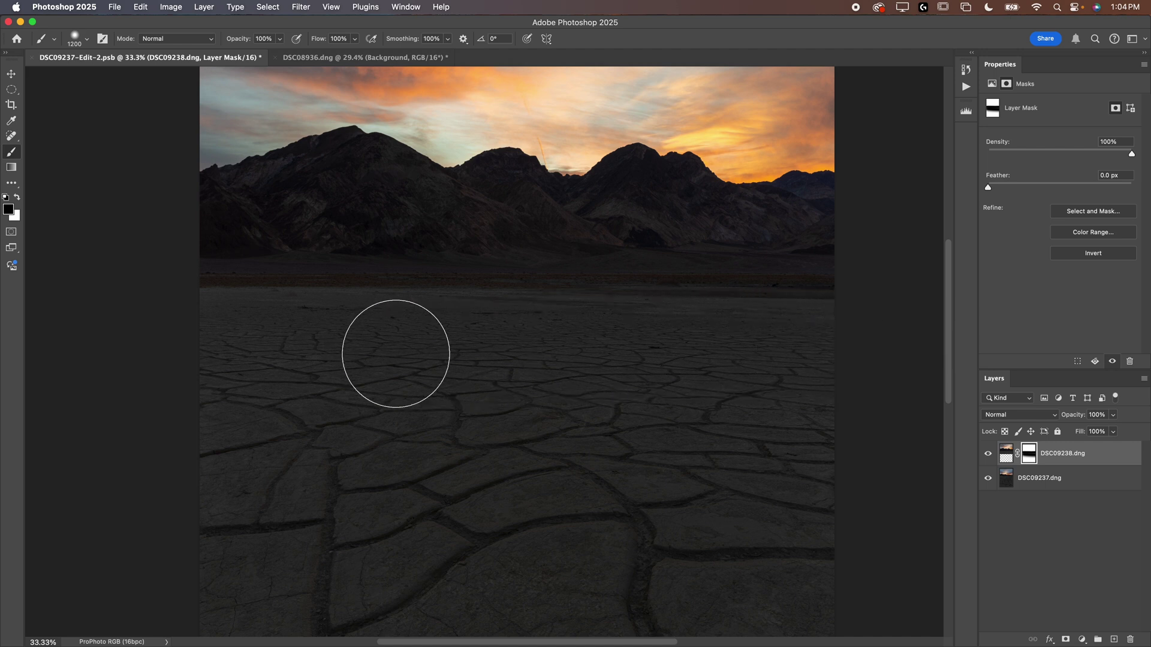
left_click_drag(196, 296, 257, 290)
key("bracketleft")
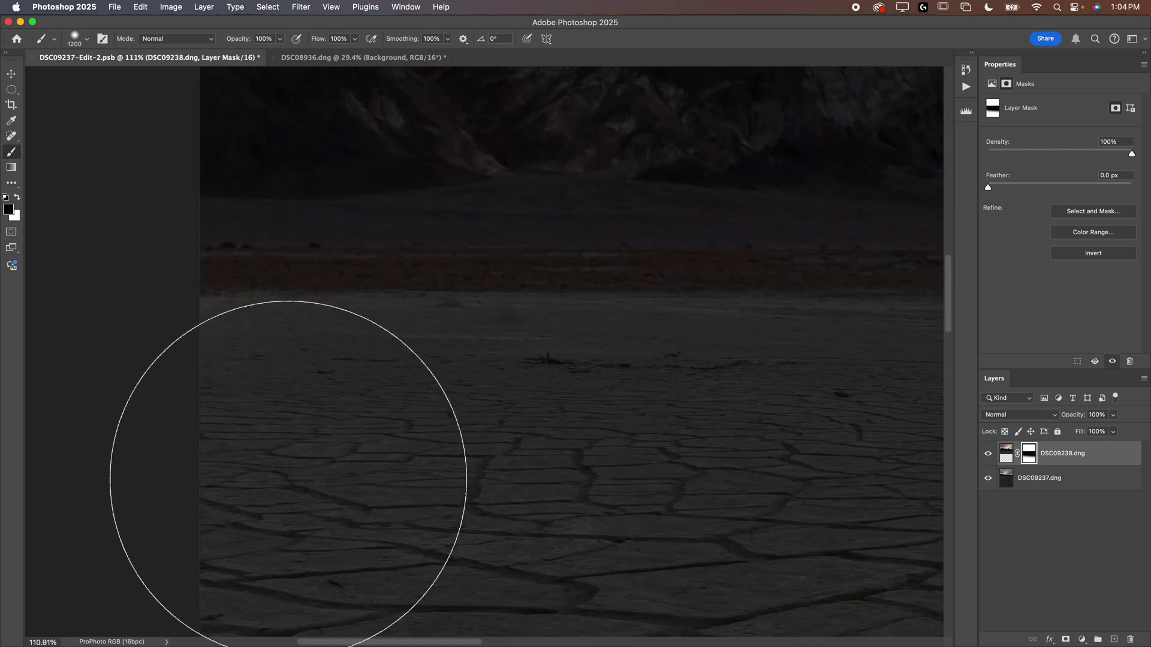
key("bracketleft")
key("bracketleft")
key("bracketleft")
key("bracketleft")
key("bracketleft")
key("bracketleft")
key("bracketleft")
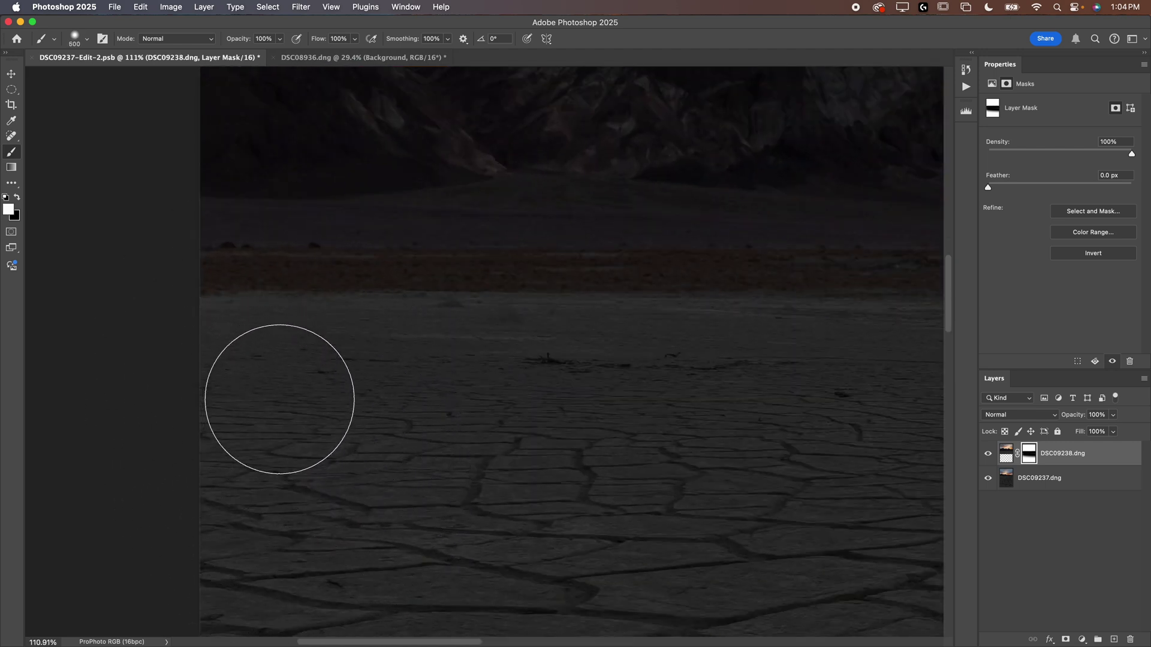
key("x")
key("bracketleft")
key("bracketleft")
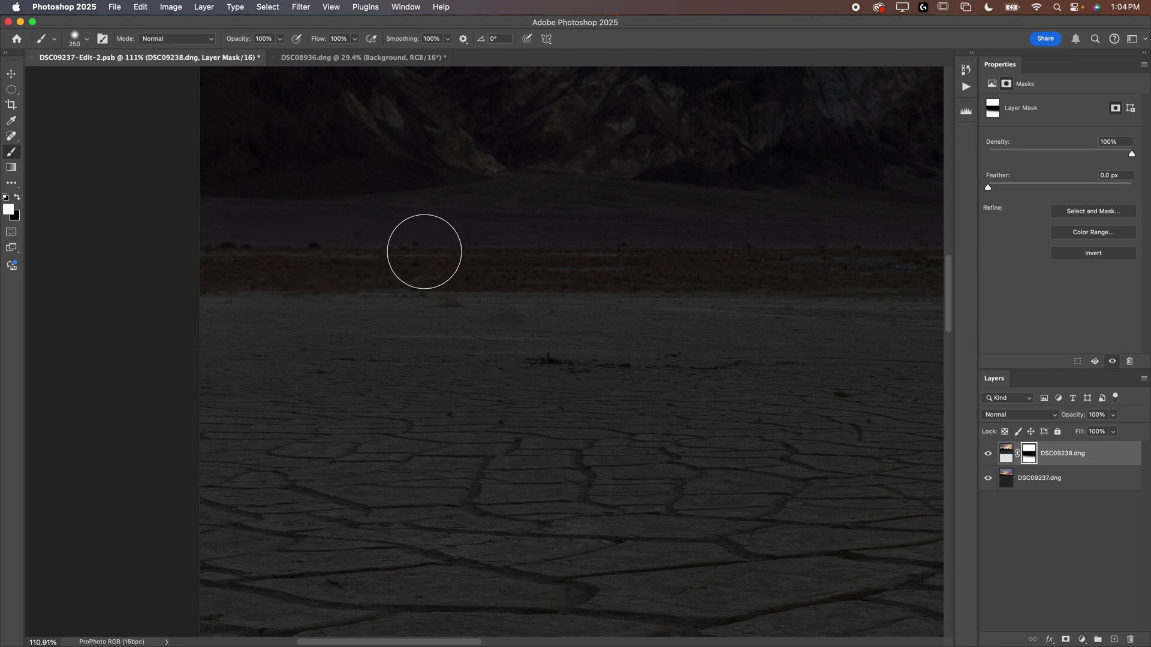
- Pan along the horizon to its right end and display the DSC09238.dng layer mask alone
left_click_drag(725, 251, 317, 295)
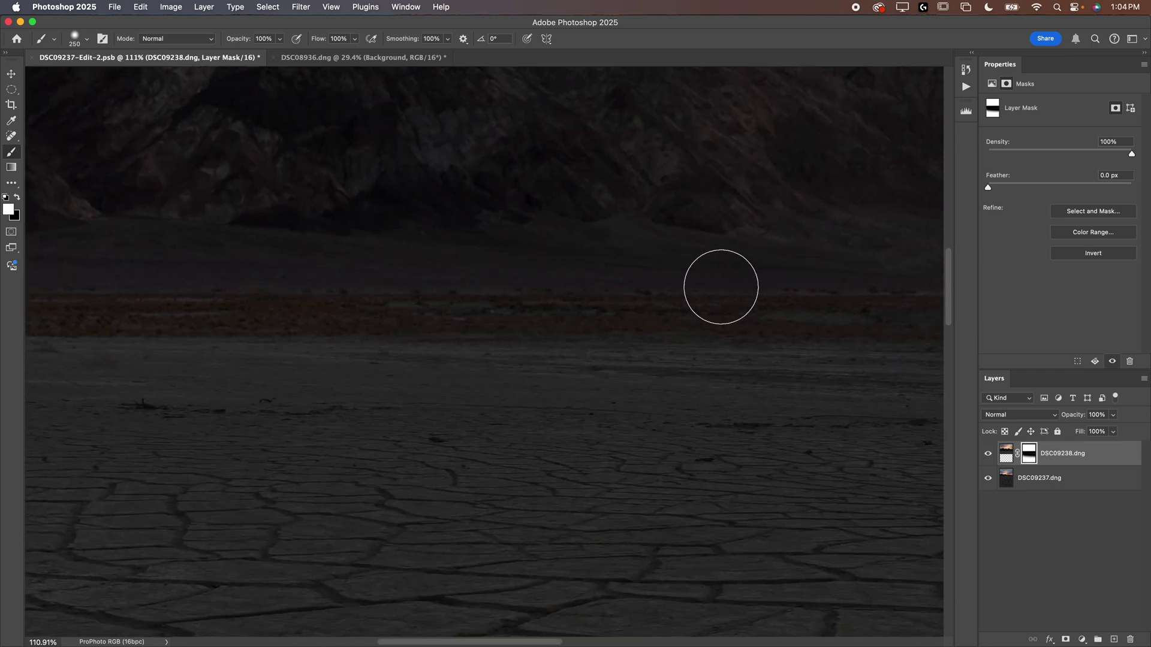
left_click_drag(712, 303, 226, 308)
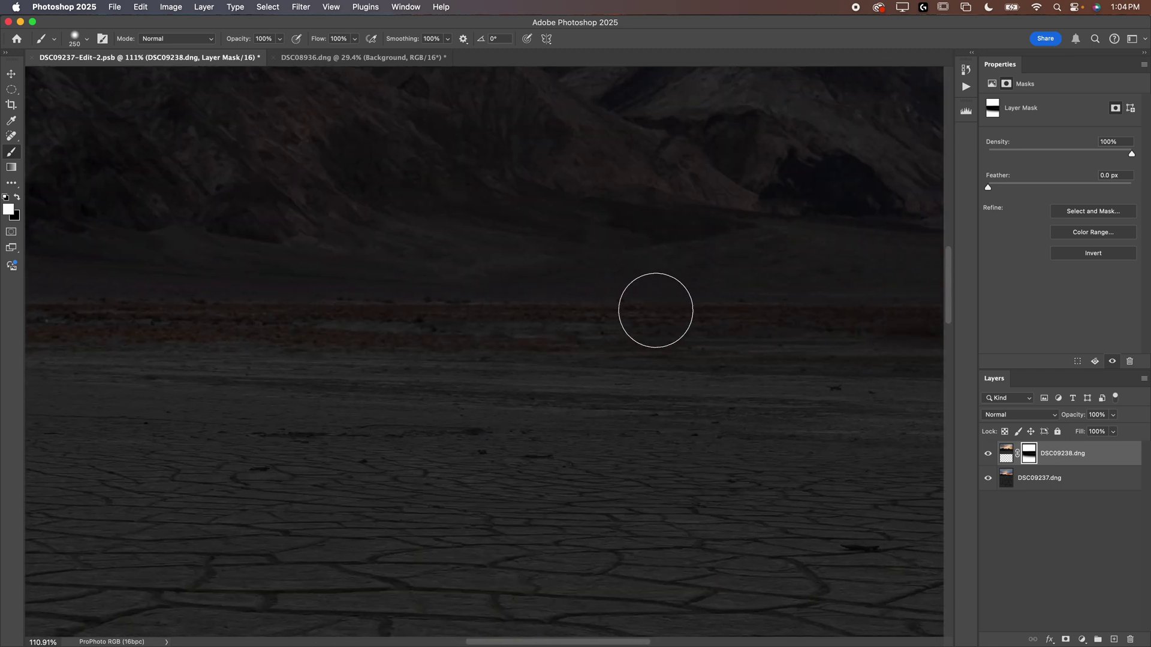
left_click_drag(655, 308, 157, 304)
left_click_drag(726, 306, 134, 303)
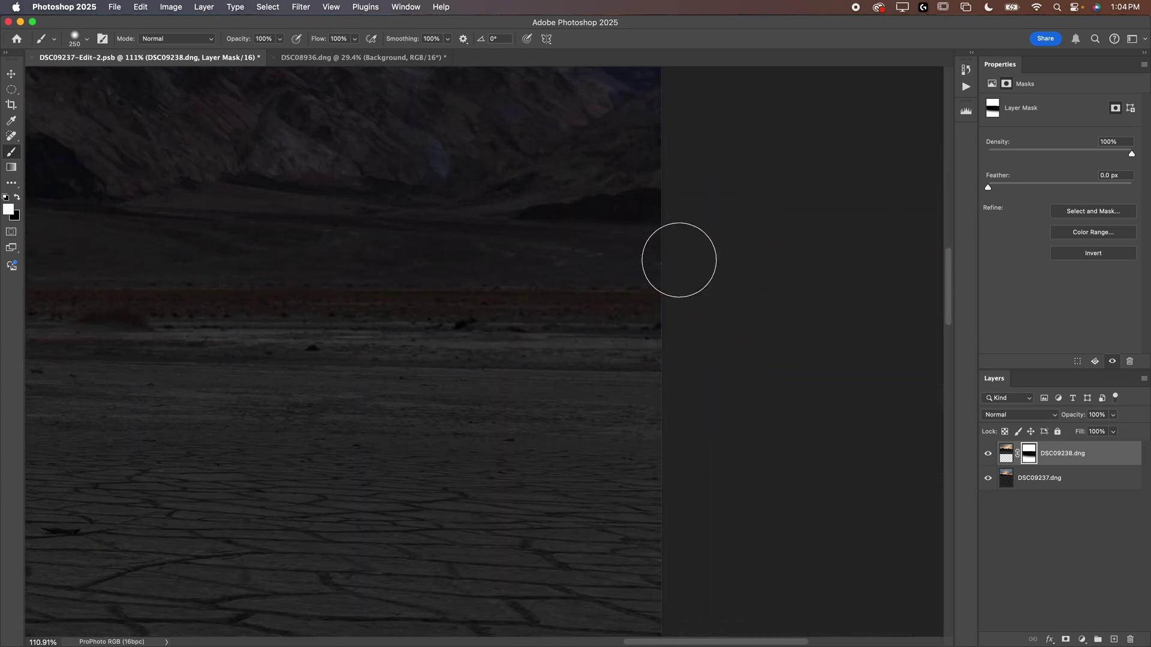
left_click(1029, 459, "alt")
- Paint the haze band above the horizon white on the mask with a 700 px brush
key("super+0")
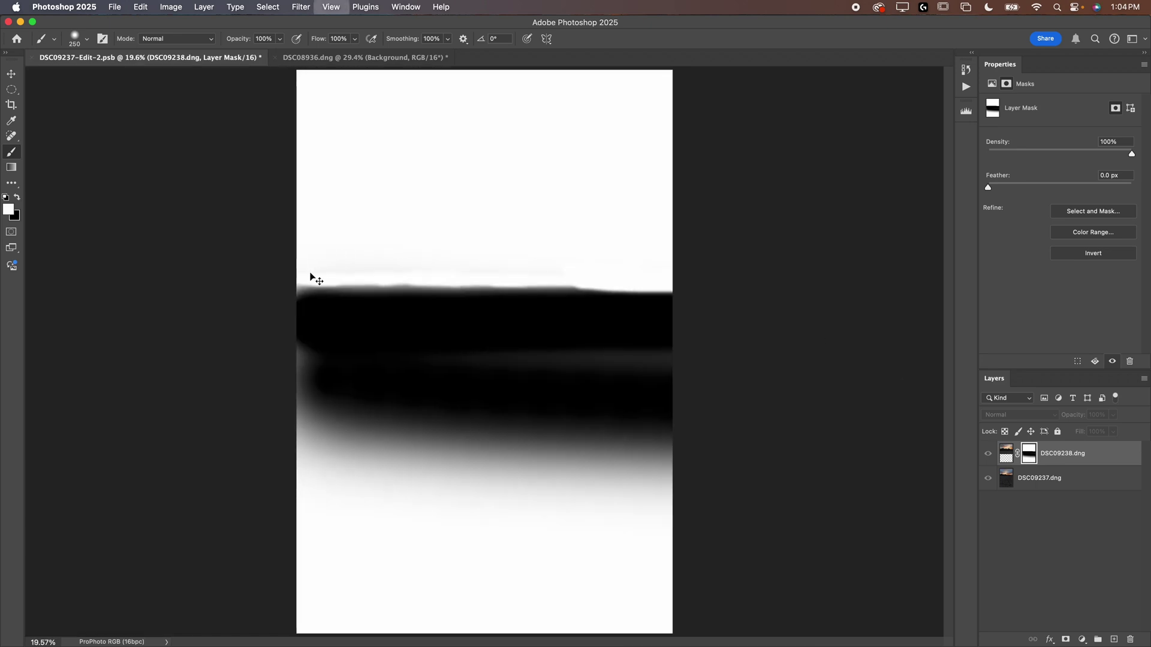
key("super+equal")
key("super+equal")
key("bracketright")
key("bracketright")
key("bracketright")
key("bracketright")
mouse_move(192, 213)
left_mouse_down()
mouse_move(180, 206)
mouse_move(750, 209)
left_mouse_up()
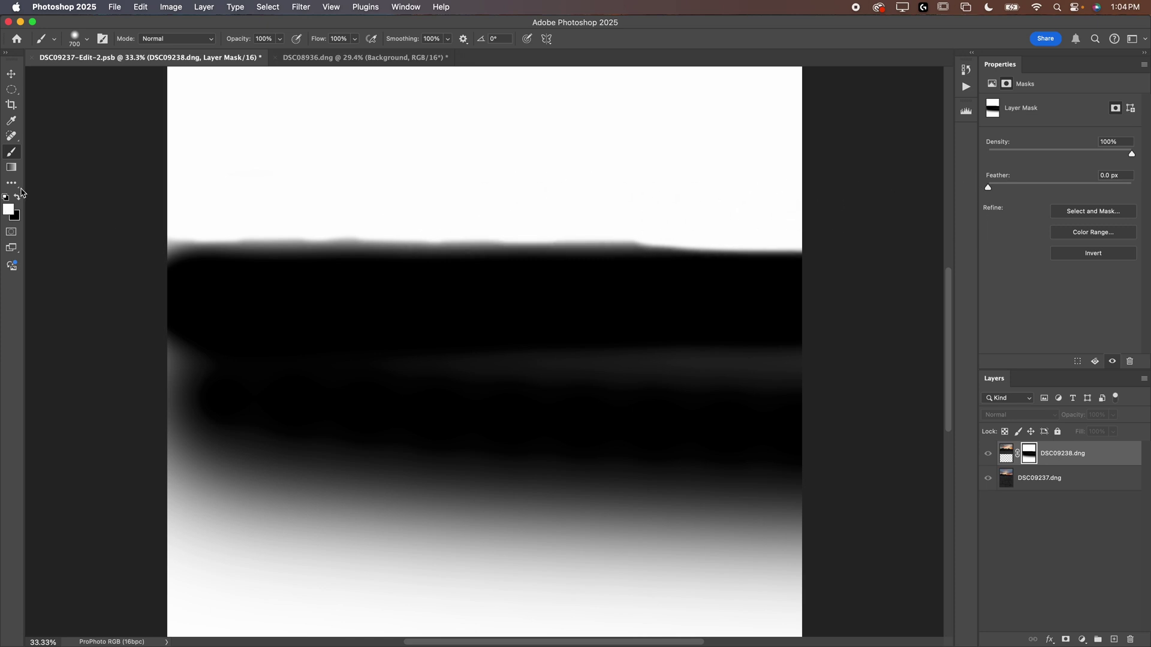
left_click(87, 39)
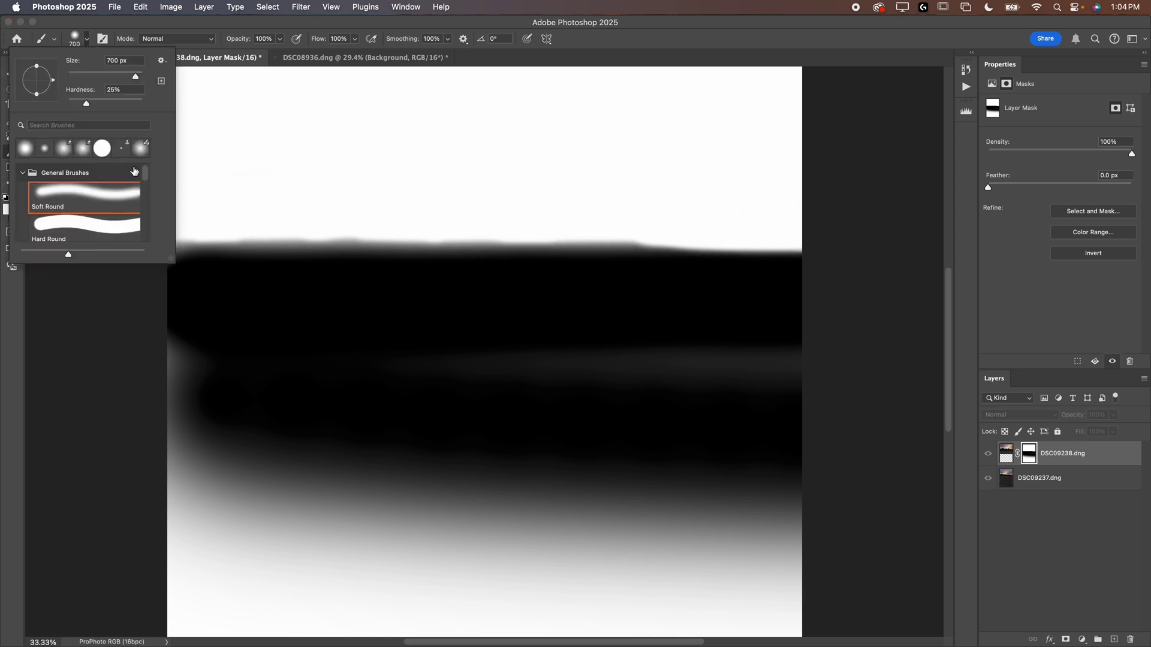
left_click(94, 40)
- Switch to black and paint the mask's entire lower area black with a larger brush
left_click(17, 199)
key("bracketright")
key("bracketright")
key("bracketright")
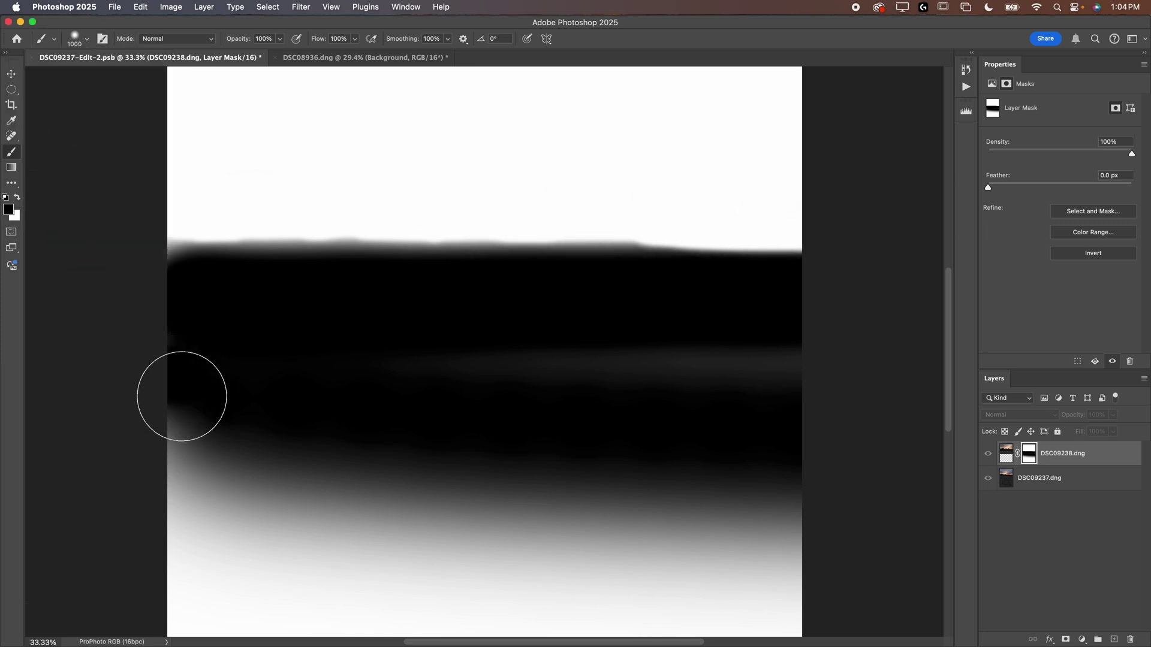
mouse_move(178, 398)
left_mouse_down()
mouse_move(264, 455)
mouse_move(814, 386)
mouse_move(476, 380)
mouse_move(419, 397)
left_mouse_up()
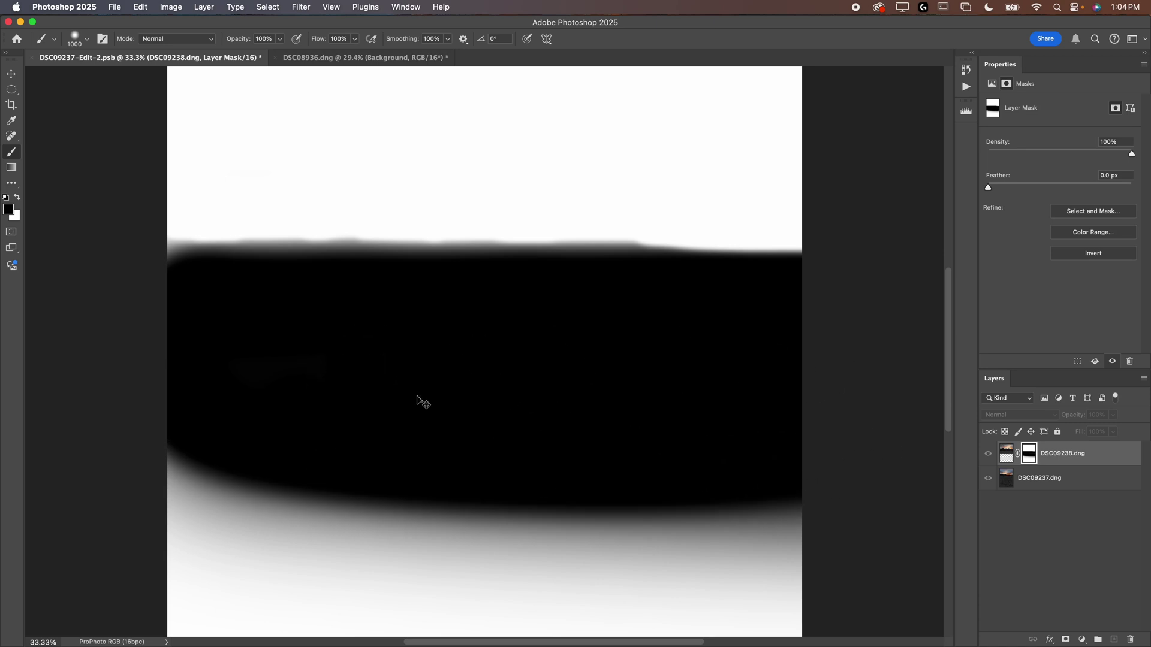
key("super+minus")
key("bracketright")
key("bracketright")
key("bracketright")
key("bracketright")
key("bracketright")
key("bracketright")
left_click_drag(346, 417, 353, 618)
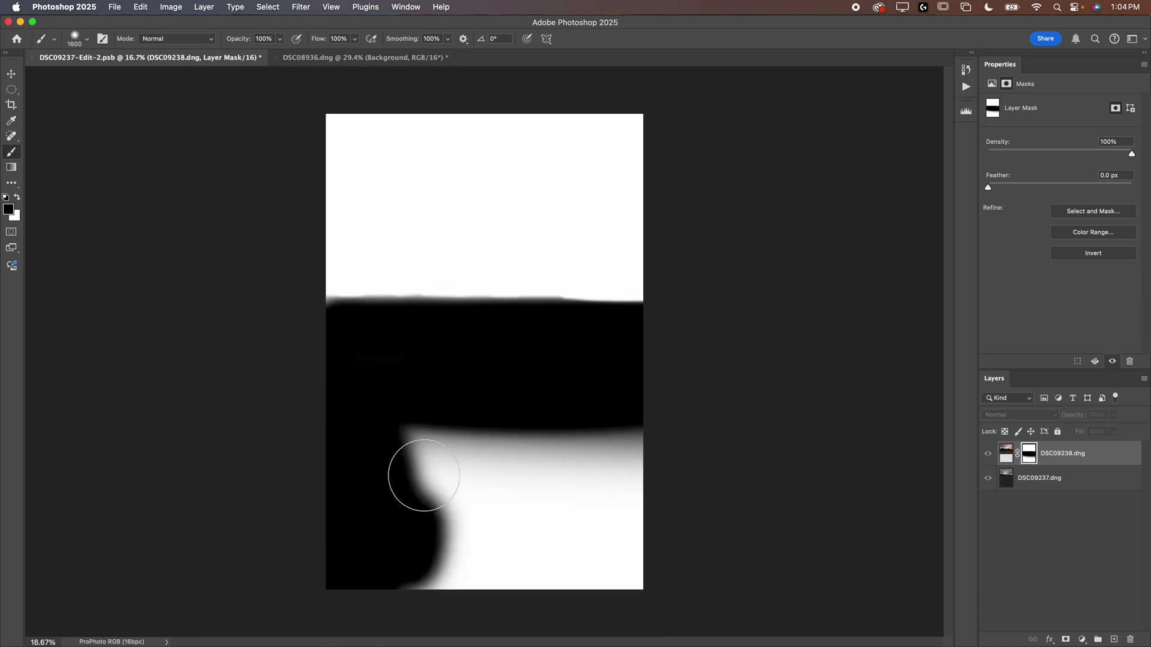
mouse_move(423, 476)
left_mouse_down()
mouse_move(416, 557)
mouse_move(487, 621)
mouse_move(524, 483)
mouse_move(561, 423)
mouse_move(624, 522)
left_mouse_up()
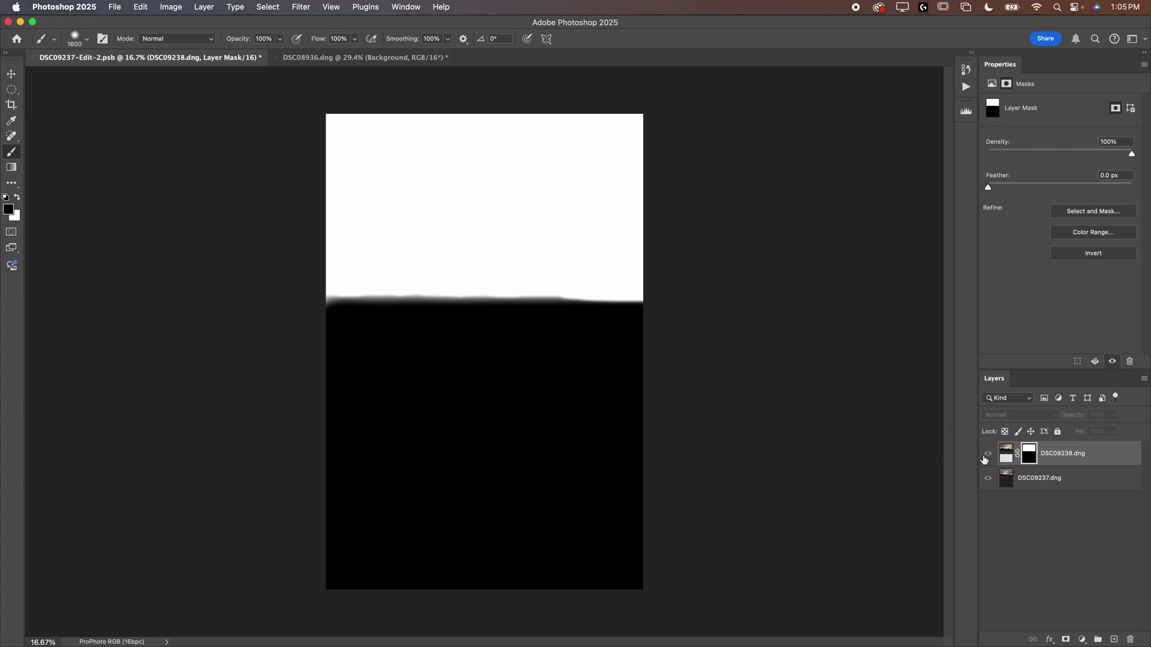
- Exit mask view and toggle the DSC09238.dng mountain layer on and off to compare the blend
left_click(1005, 455)
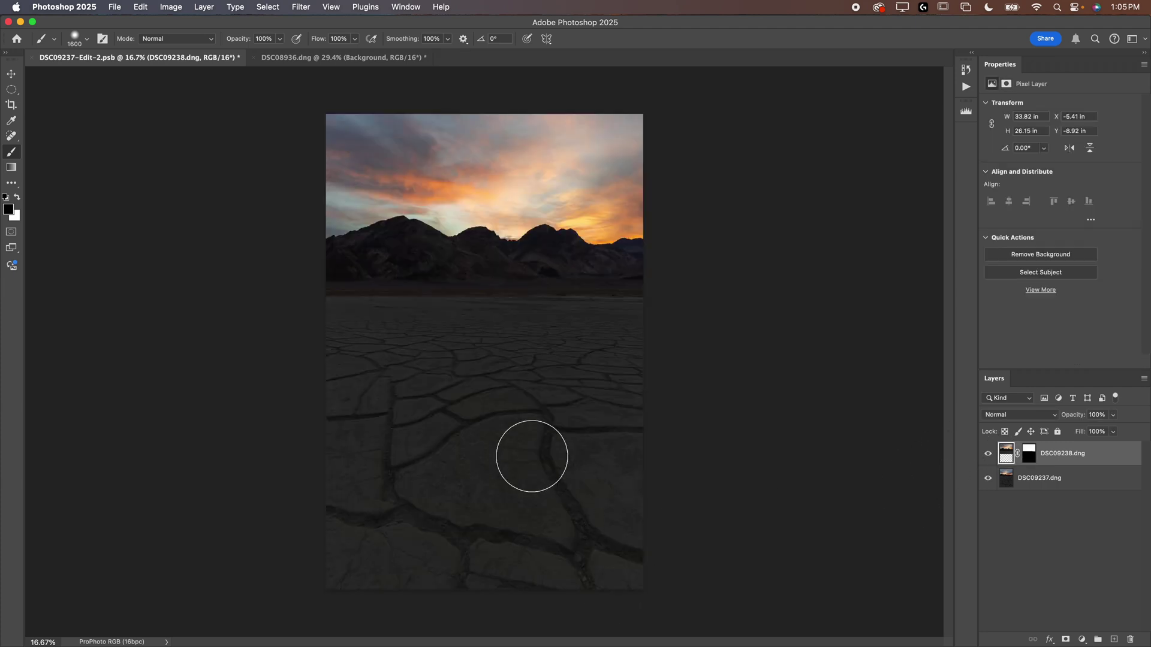
left_click(990, 455)
left_click(989, 455)
left_click(989, 455)
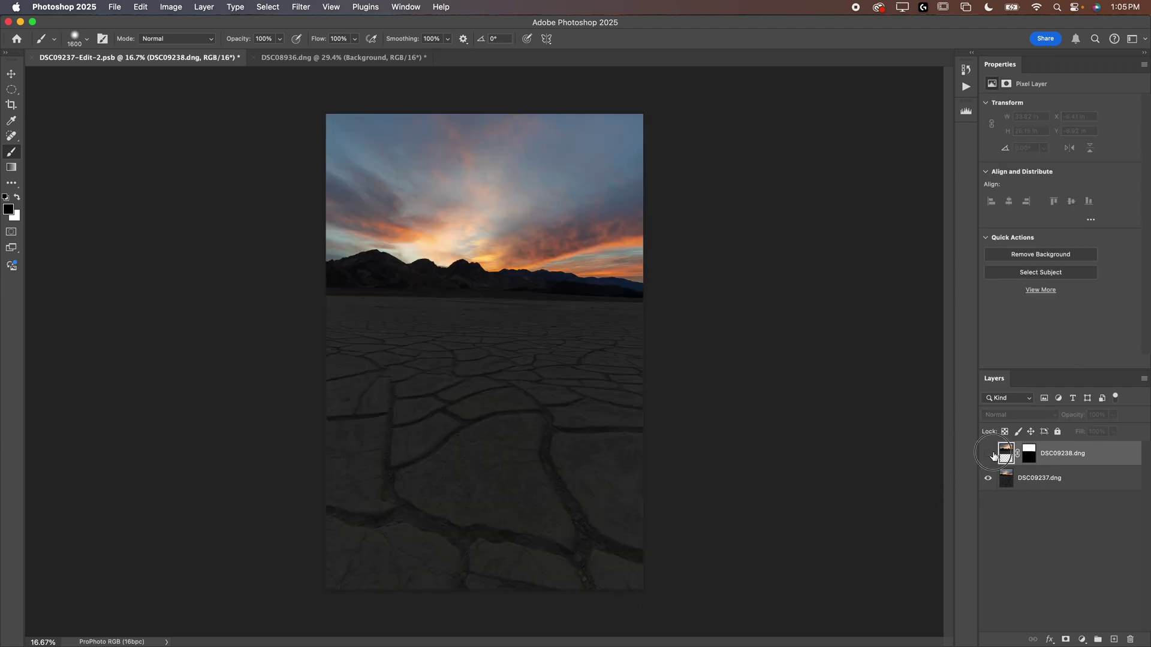
left_click(989, 455)
left_click(990, 455)
left_click(990, 455)
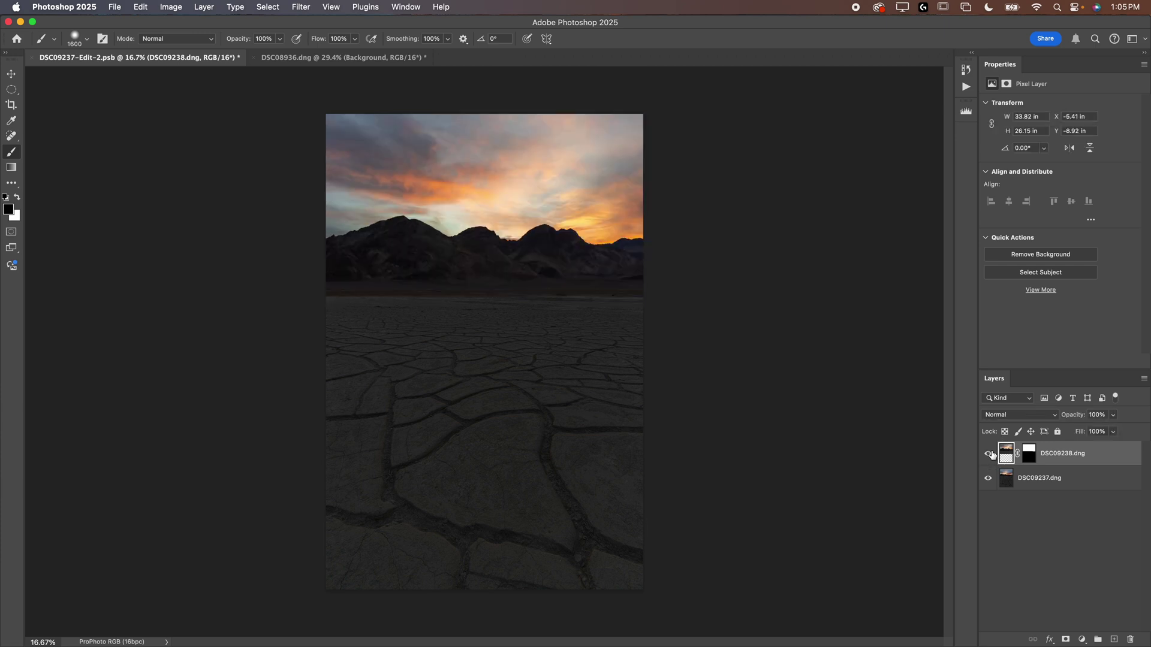
- Inspect the horizon and mountains up close, then fit the image and recheck the mountain layer
left_click_drag(402, 284, 483, 291)
left_click_drag(580, 318, 552, 307)
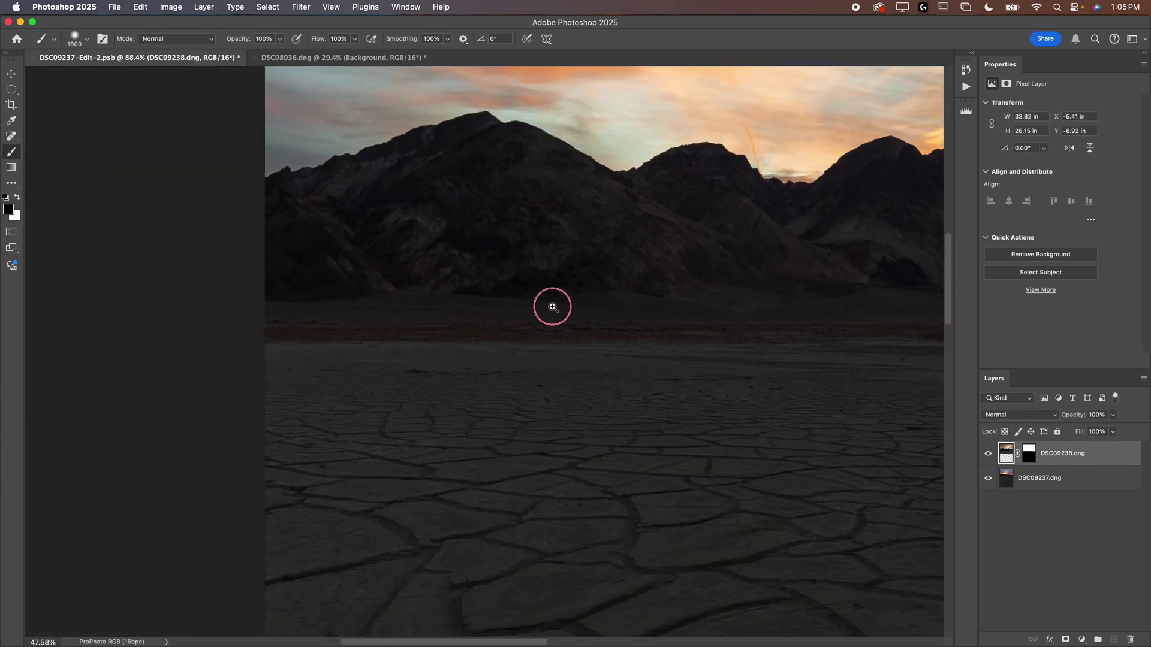
left_click_drag(727, 352, 284, 434)
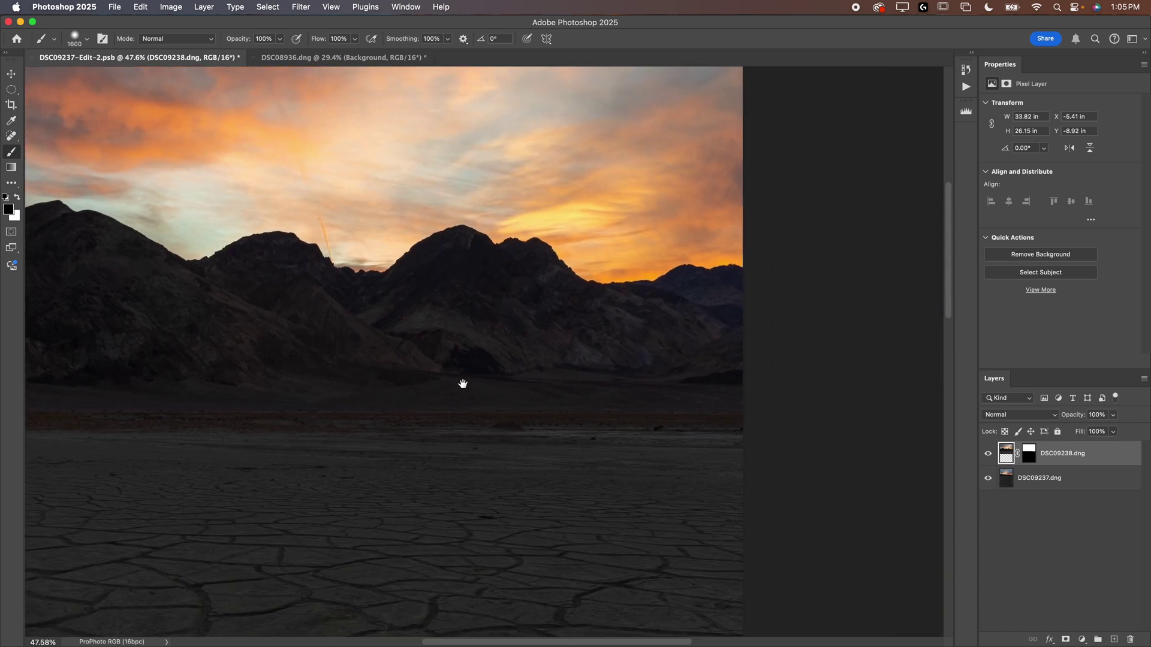
left_click_drag(462, 383, 686, 326)
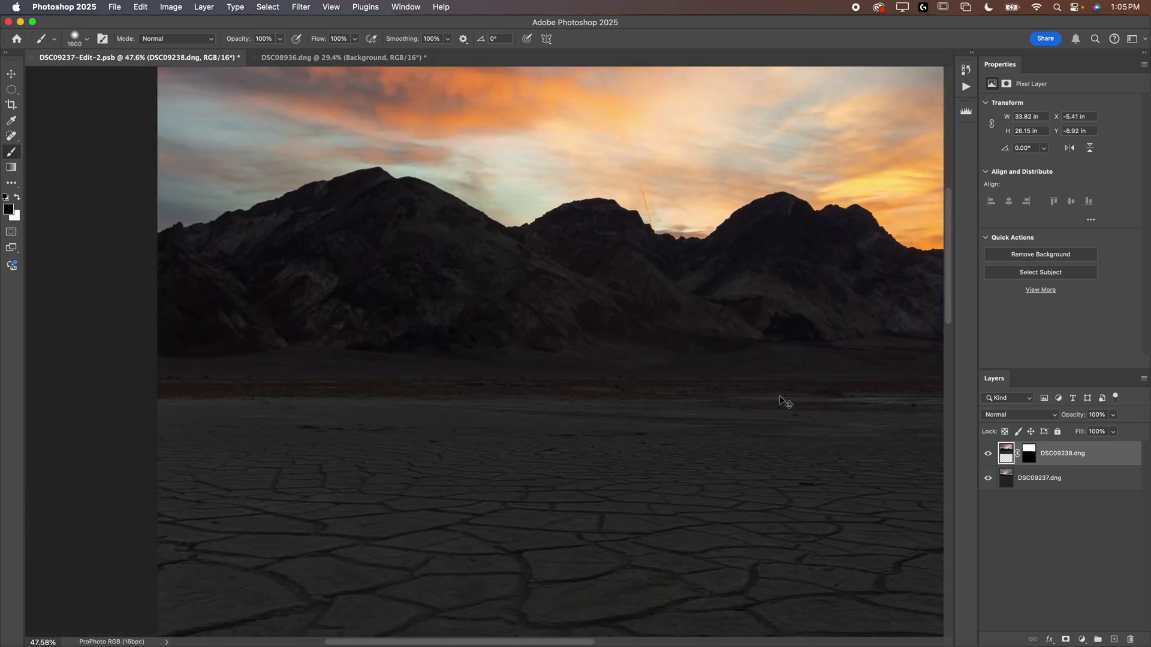
key("super+0")
left_click(988, 455)
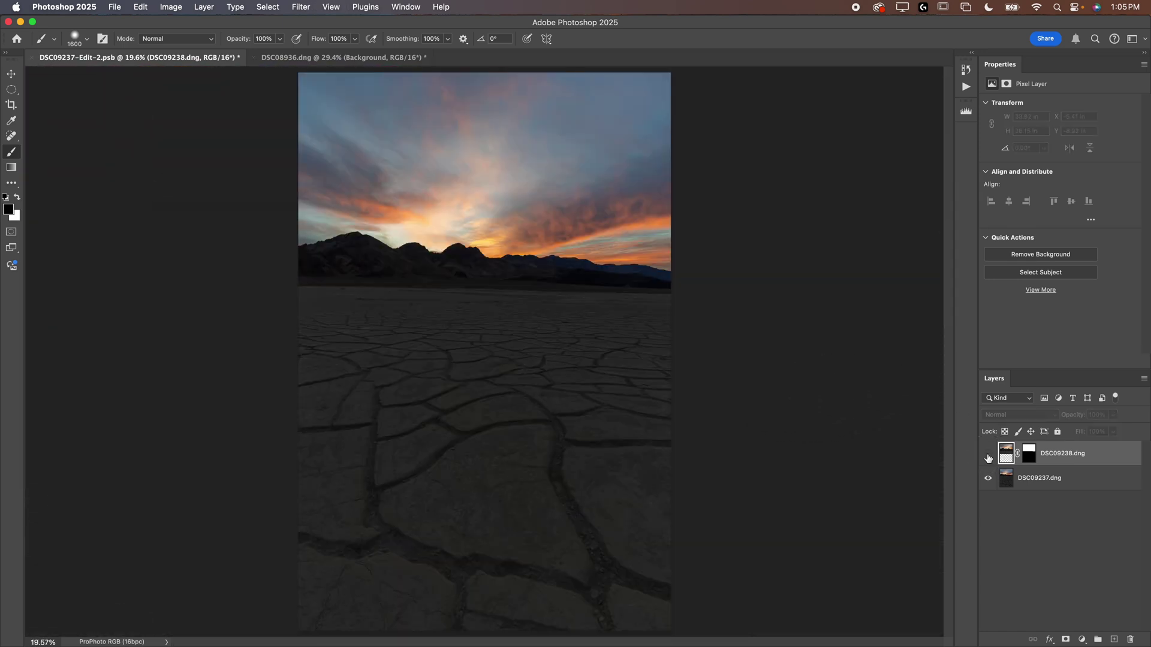
left_click(988, 455)
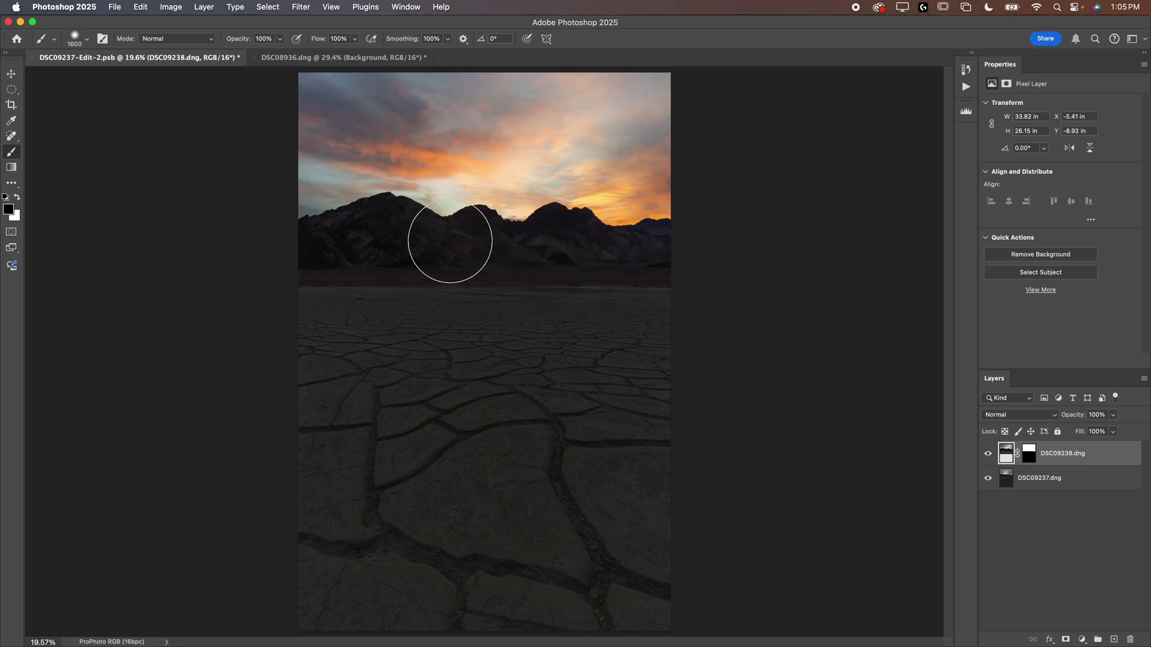